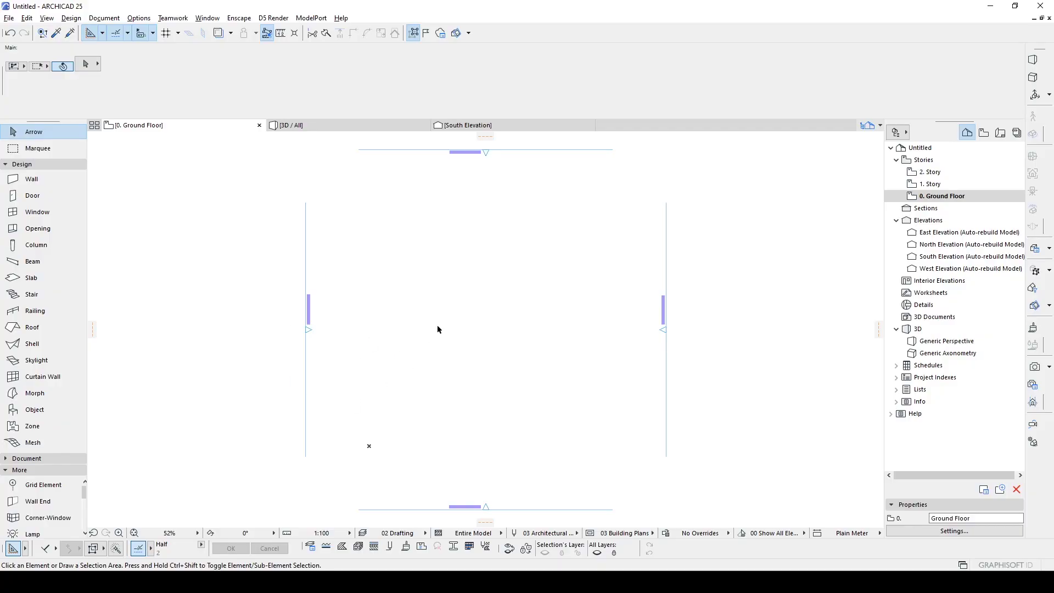
# Step: Draw a circle with a radius of 300 in the middle of the ground floor plan
pyautogui.press('c')
pyautogui.scroll(2, 475, 328)
pyautogui.click(478, 323)
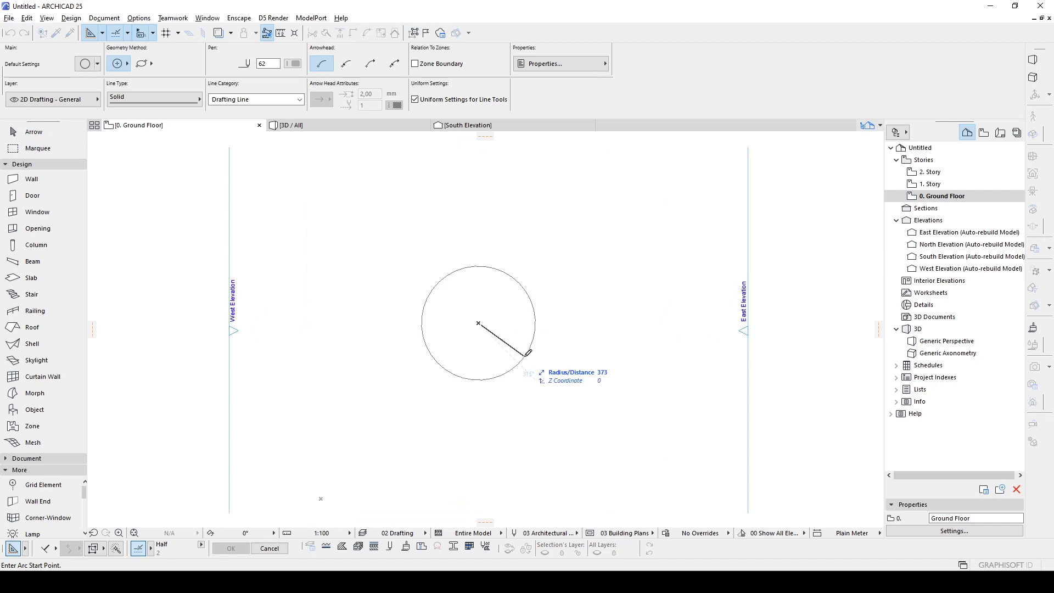
pyautogui.write('30')
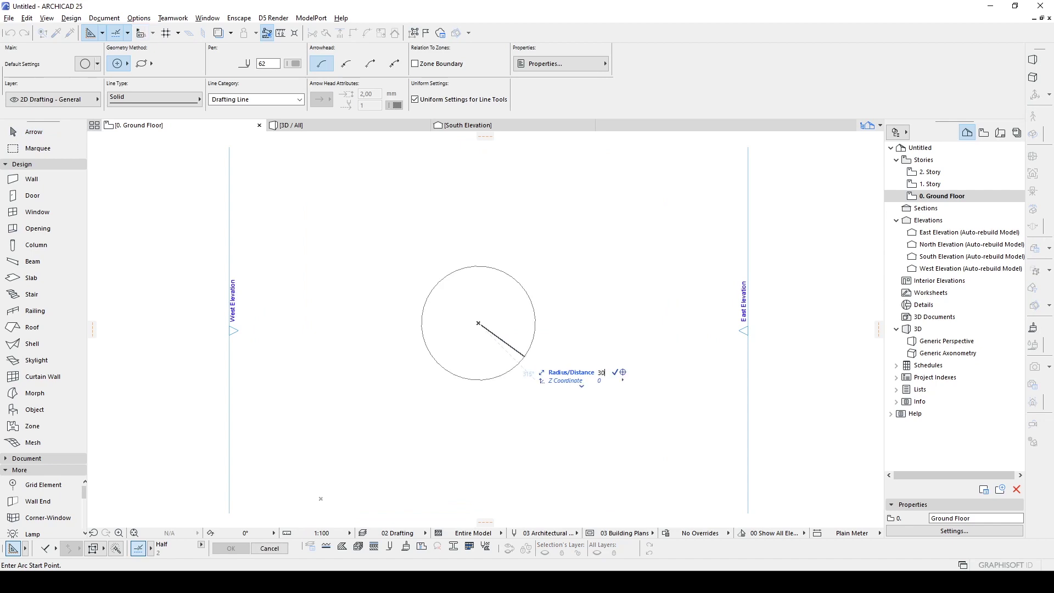
pyautogui.write('0')
pyautogui.press('Return')
# Step: Draw a second circle with a radius of 700 around the same centre
pyautogui.scroll(2, 471, 324)
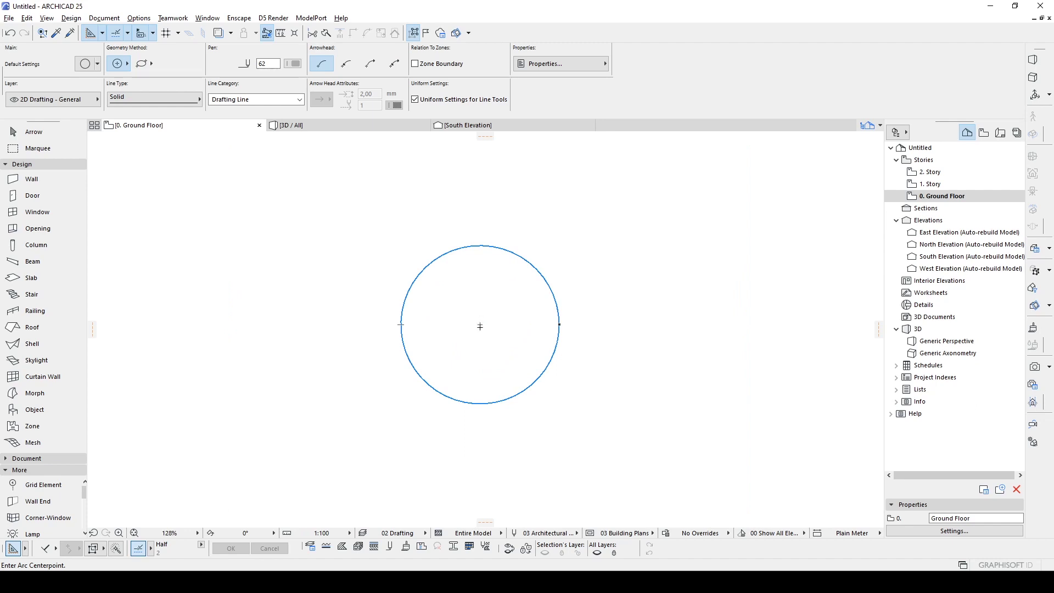
pyautogui.click(480, 324)
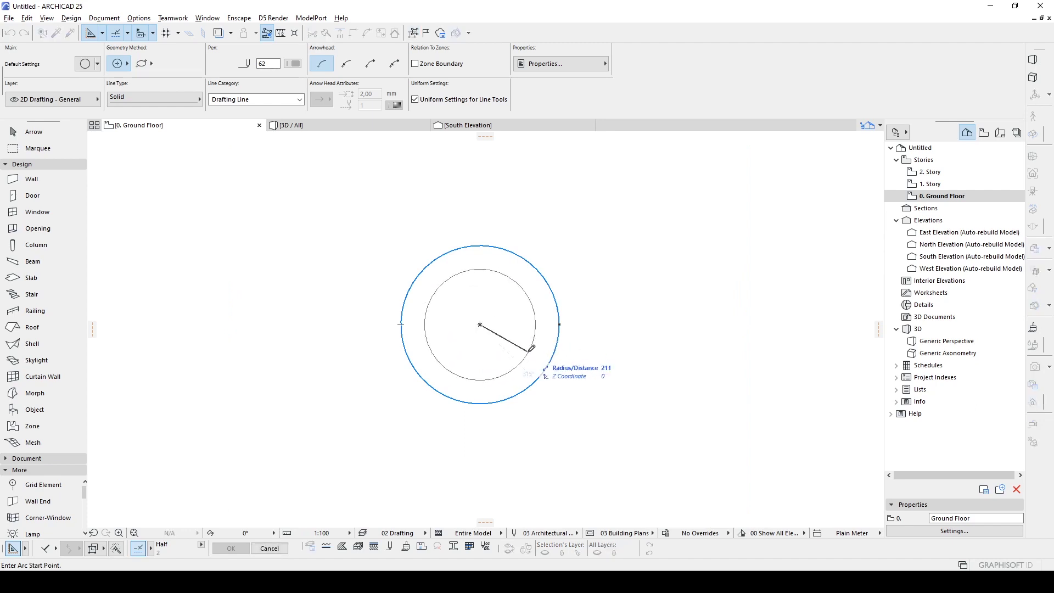
pyautogui.write('700')
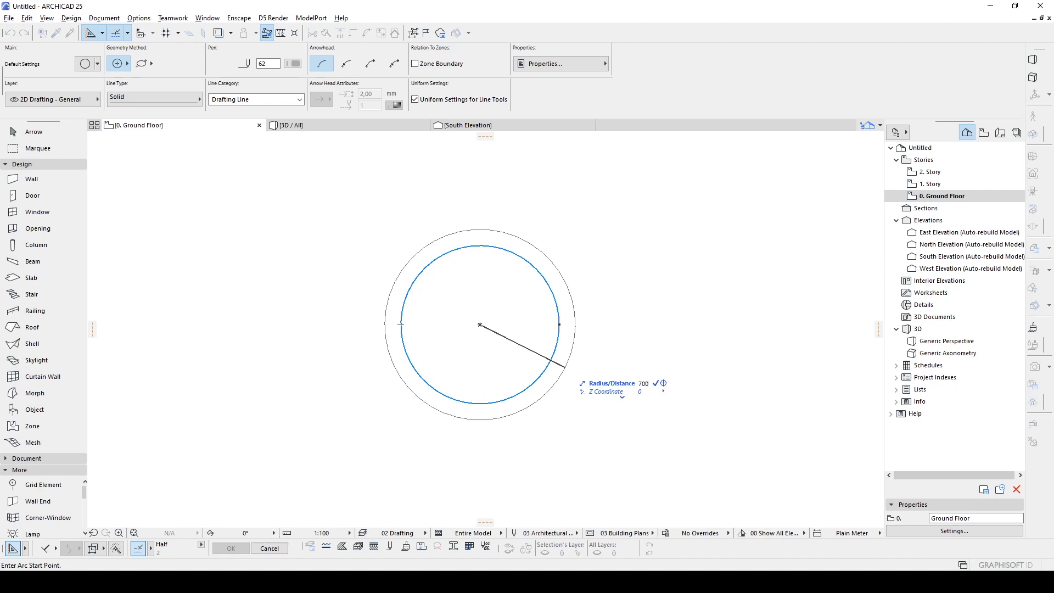
pyautogui.press('Return')
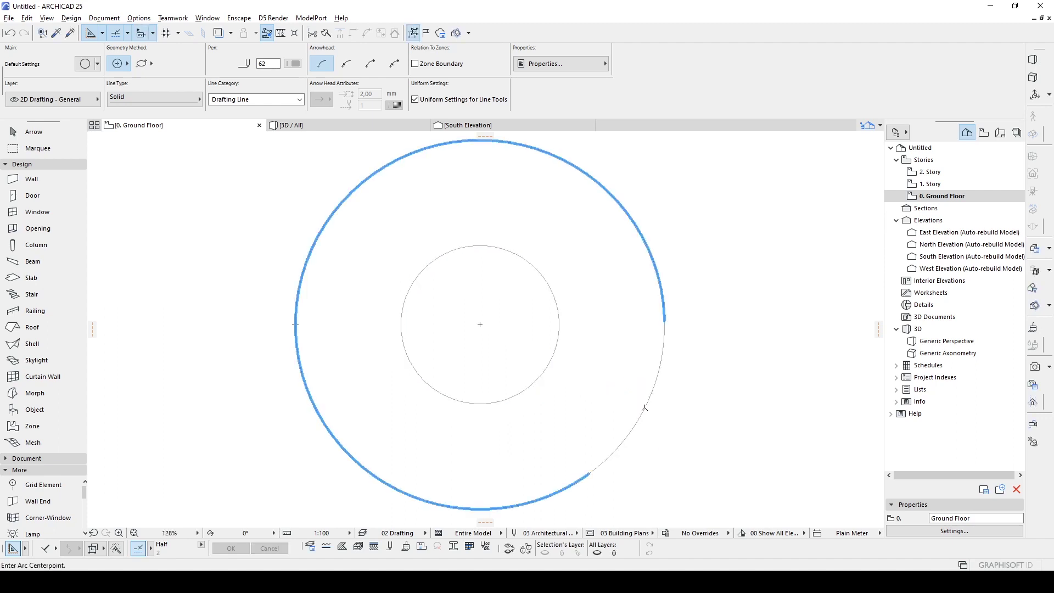
pyautogui.press('Escape')
# Step: Measure the gap between the inner and outer circles
pyautogui.scroll(-2, 643, 408)
pyautogui.scroll(-2, 645, 411)
pyautogui.scroll(3, 593, 376)
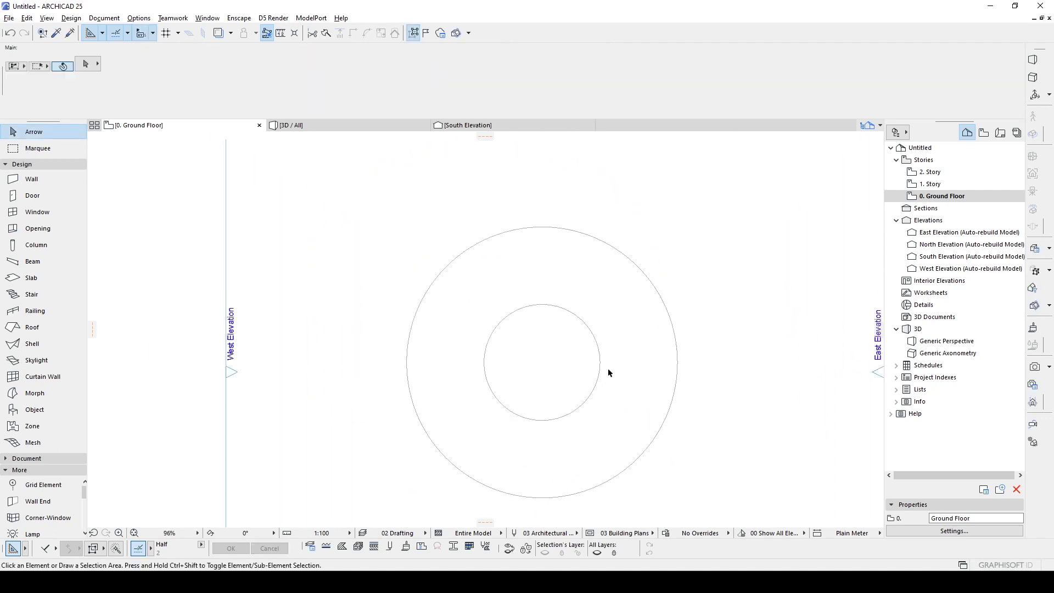
pyautogui.press('m')
pyautogui.click(598, 361)
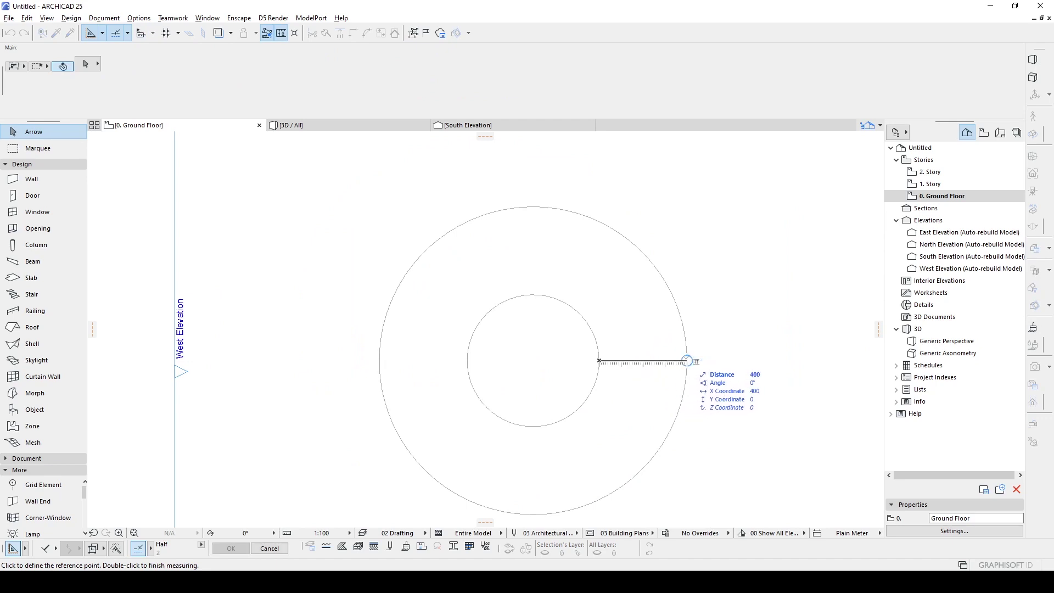
pyautogui.press('Escape')
# Step: Draw a vertical line 900 long downward from the outer circle's left quadrant point
pyautogui.press('l')
pyautogui.scroll(-3, 507, 358)
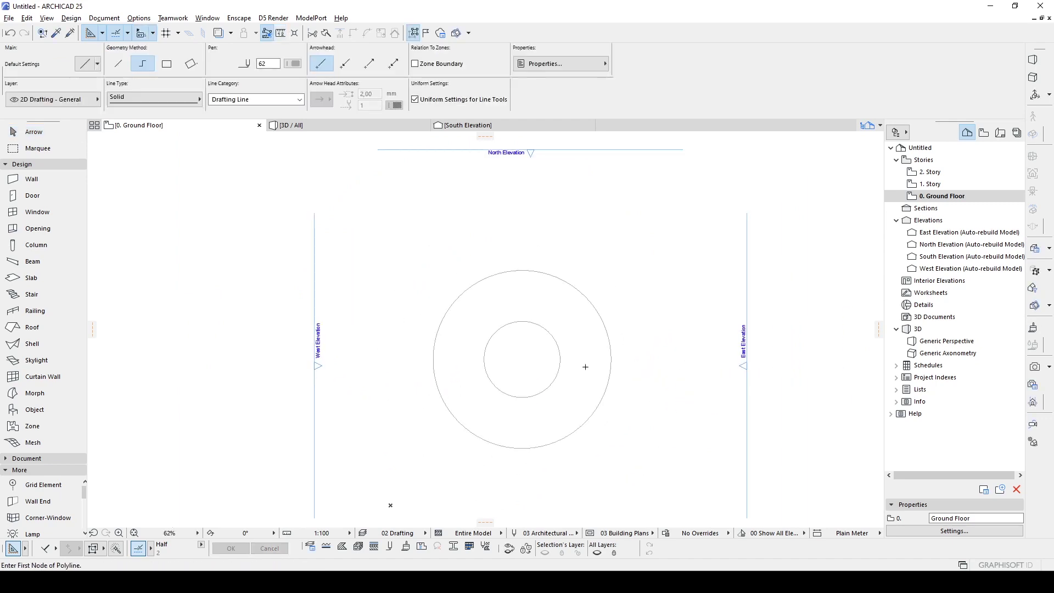
pyautogui.moveTo(478, 399); pyautogui.dragTo(512, 341, button='middle')
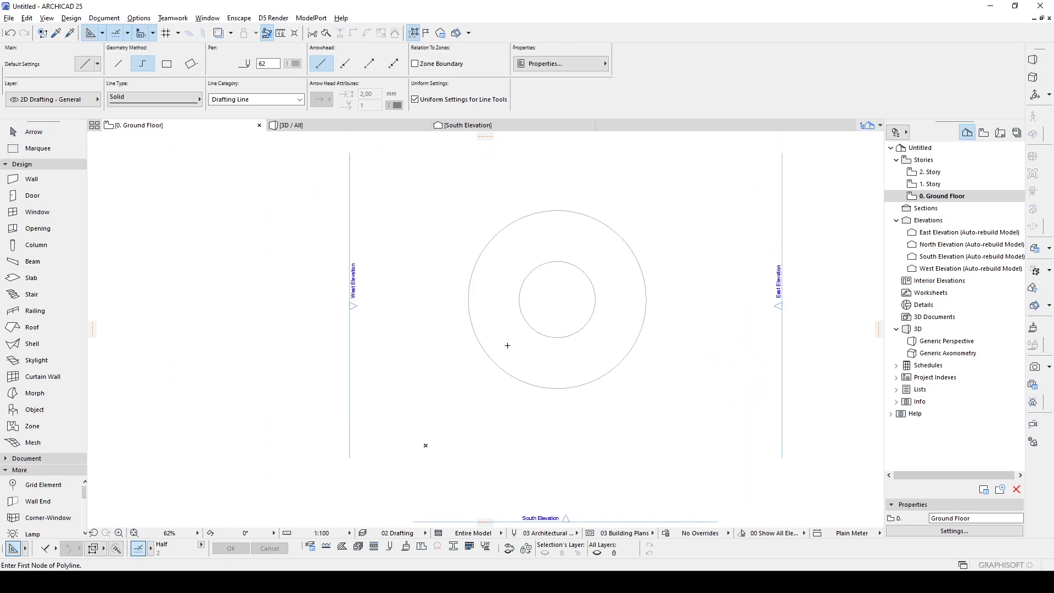
pyautogui.scroll(2, 481, 321)
pyautogui.scroll(-2, 456, 332)
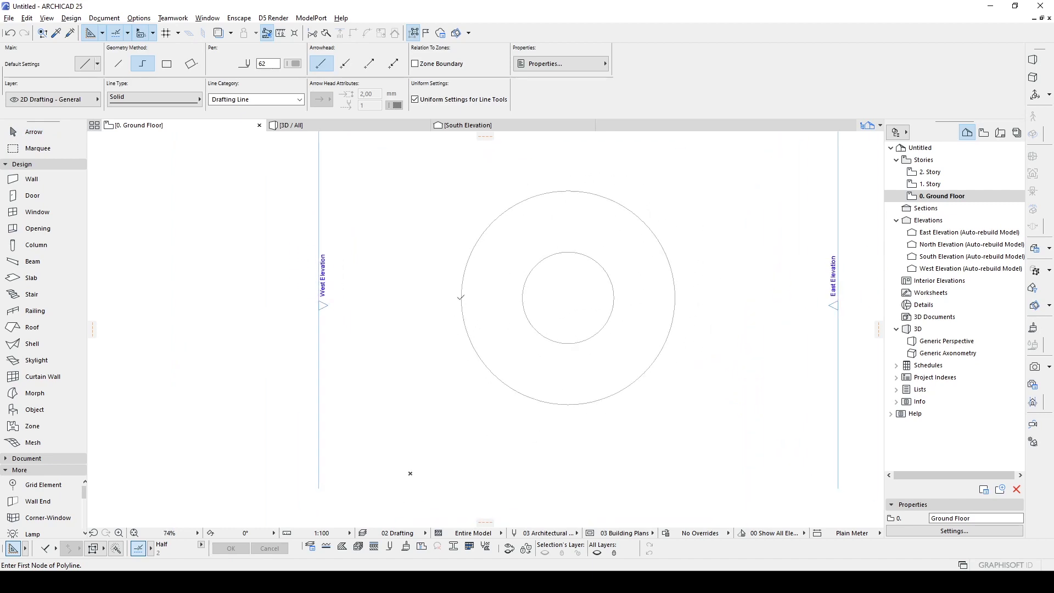
pyautogui.click(461, 297)
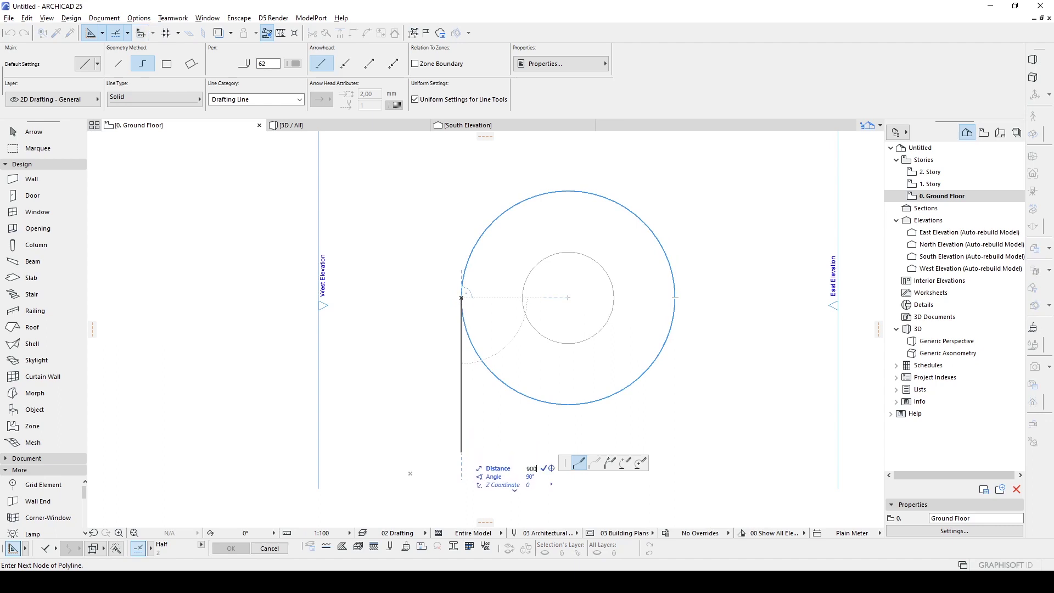
pyautogui.doubleClick(462, 433)
# Step: Draw a polyline from the inner circle's left quadrant straight down and across to the lower end of the first vertical line
pyautogui.click(521, 297)
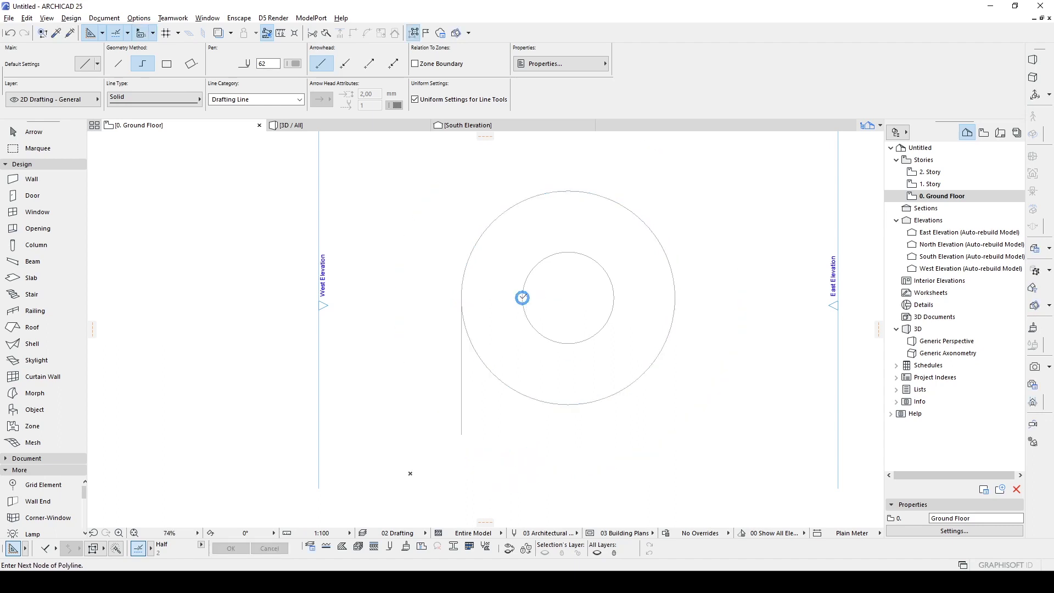
pyautogui.click(522, 434)
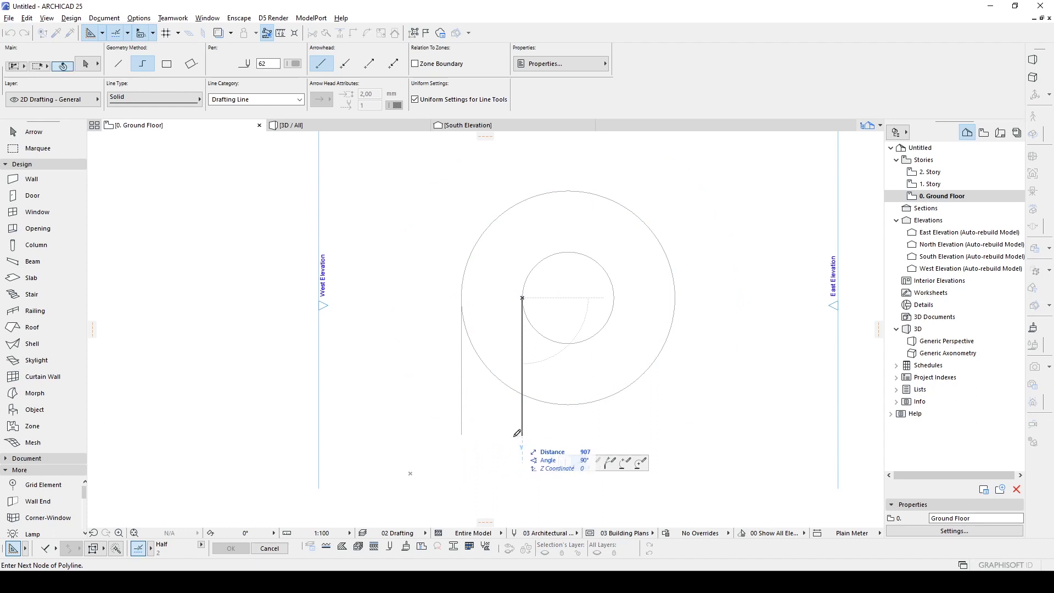
pyautogui.doubleClick(461, 434)
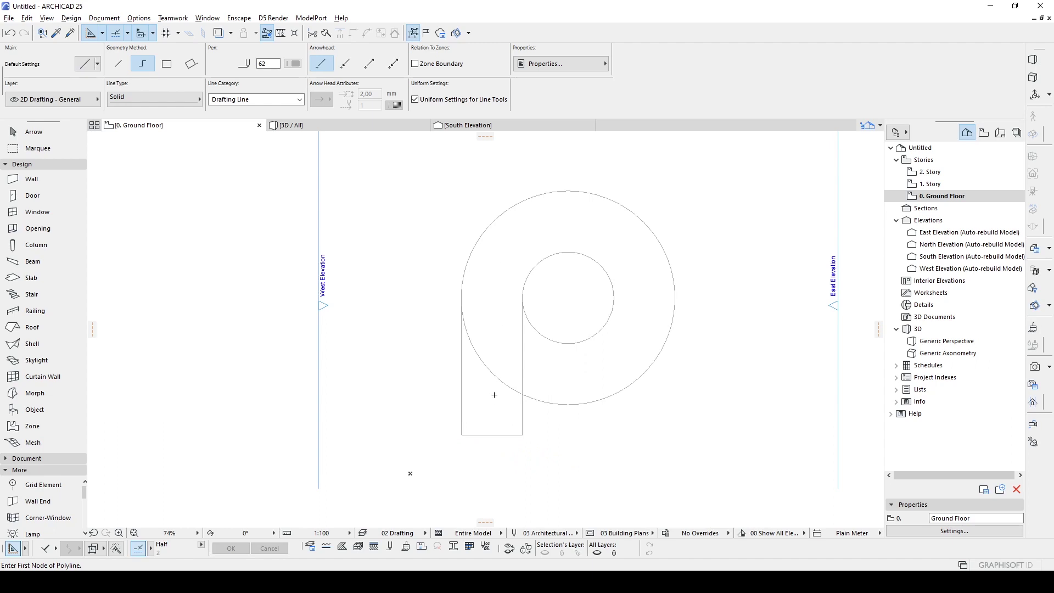
# Step: Draw a vertical line joining the lowest points of the inner and outer circles
pyautogui.click(568, 342)
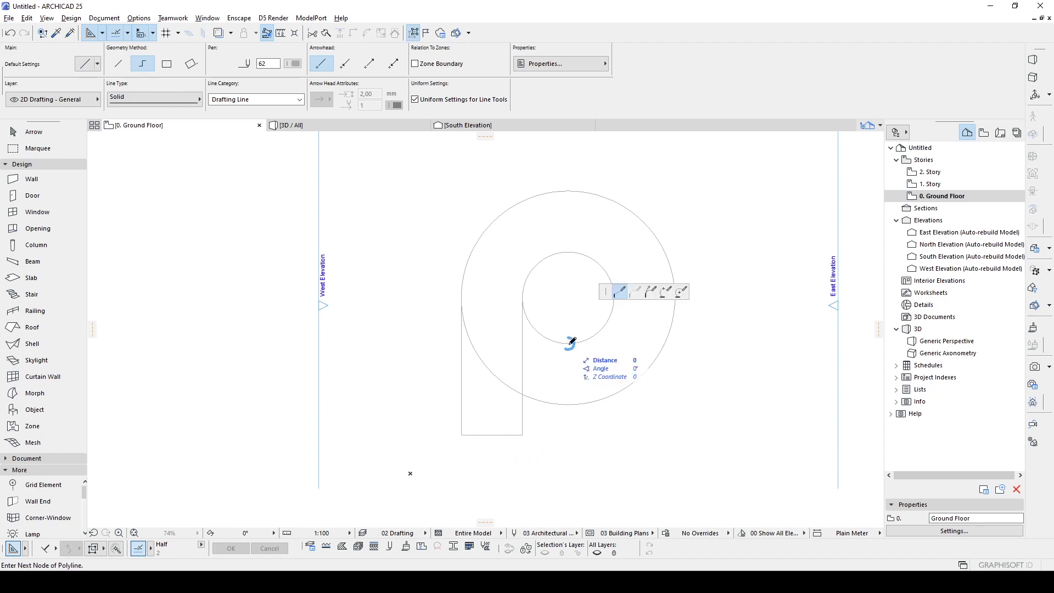
pyautogui.doubleClick(567, 403)
pyautogui.press('Escape')
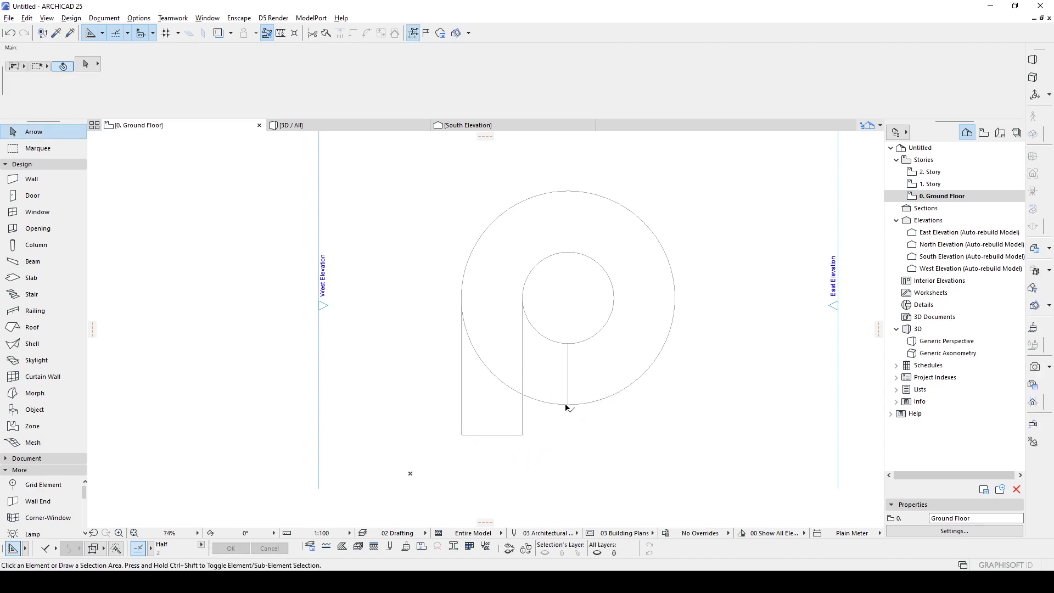
# Step: Trim both circles between the stem and the short vertical line, and the outer arc inside the stem, leaving a P outline
pyautogui.scroll(1, 567, 340)
pyautogui.scroll(3, 564, 336)
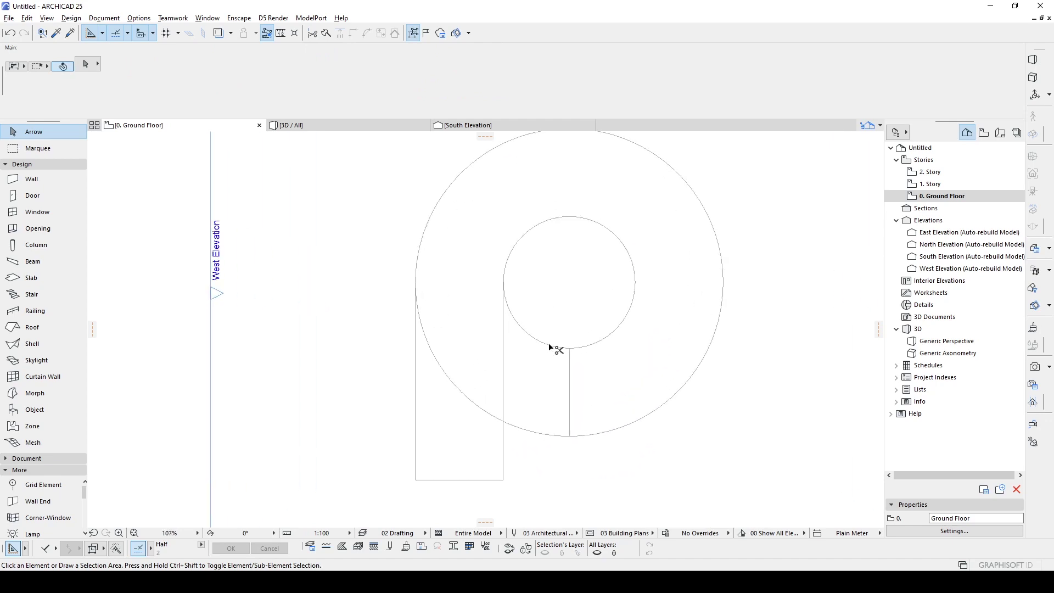
pyautogui.keyDown('ctrl'); pyautogui.click(548, 344); pyautogui.keyUp('ctrl')
pyautogui.keyDown('ctrl'); pyautogui.click(545, 433); pyautogui.keyUp('ctrl')
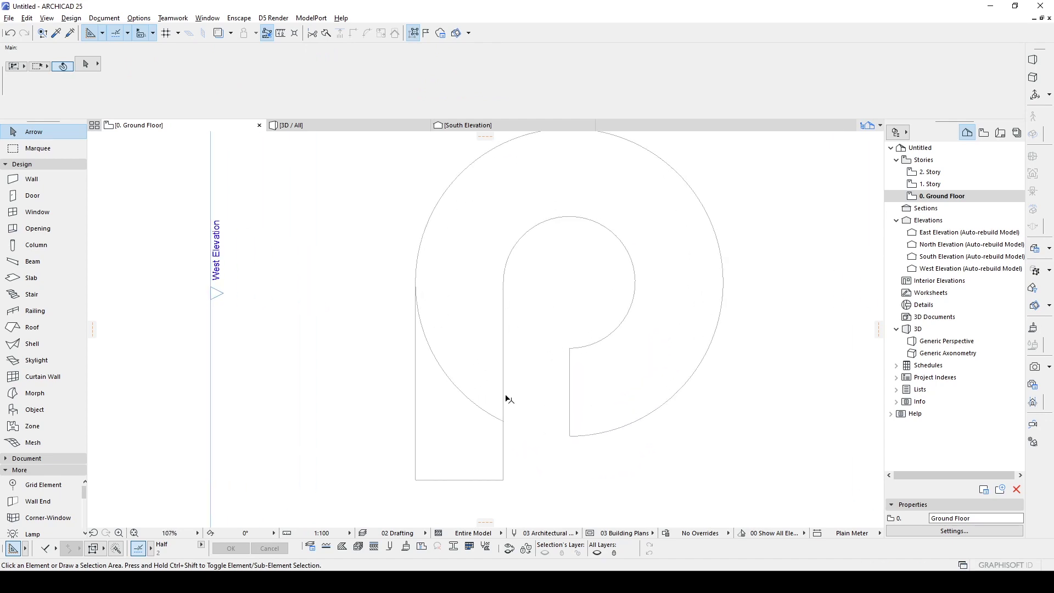
pyautogui.keyDown('ctrl'); pyautogui.click(475, 403); pyautogui.keyUp('ctrl')
# Step: Create a slab that fills the closed P-shaped outline using automatic contour detection
pyautogui.scroll(-6, 510, 278)
pyautogui.moveTo(524, 260); pyautogui.dragTo(559, 364, button='middle')
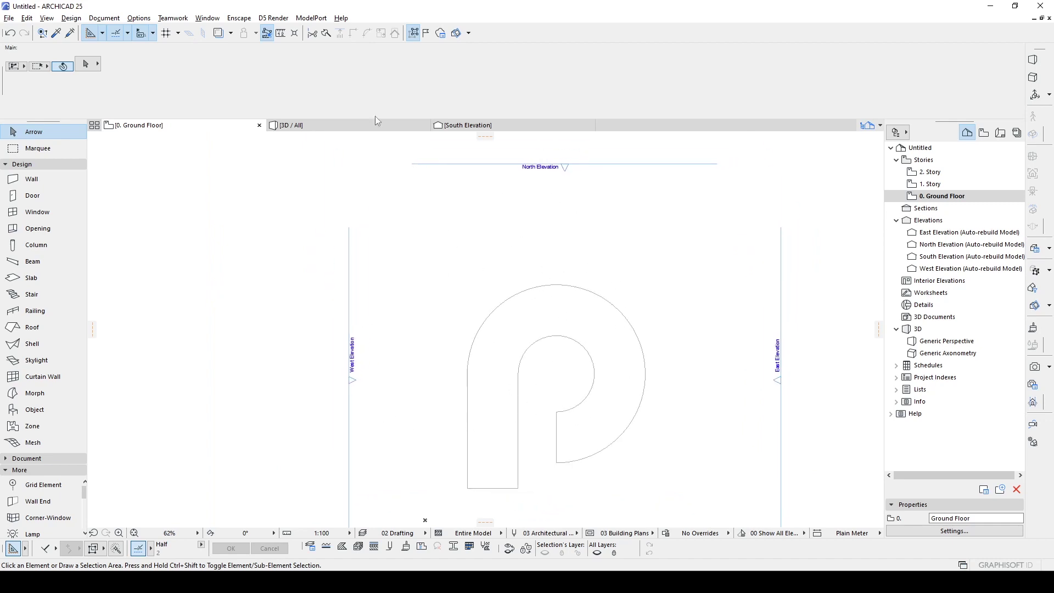
pyautogui.moveTo(538, 371)
pyautogui.mouseDown(button='middle')
pyautogui.moveTo(524, 348)
pyautogui.moveTo(398, 296)
pyautogui.mouseUp(button='middle')
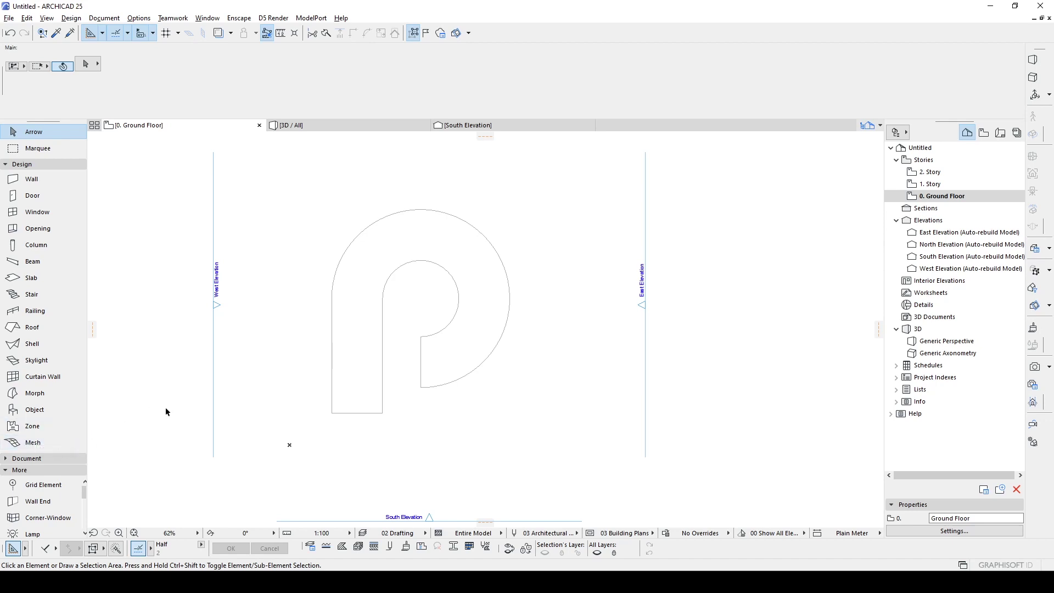
pyautogui.click(33, 278)
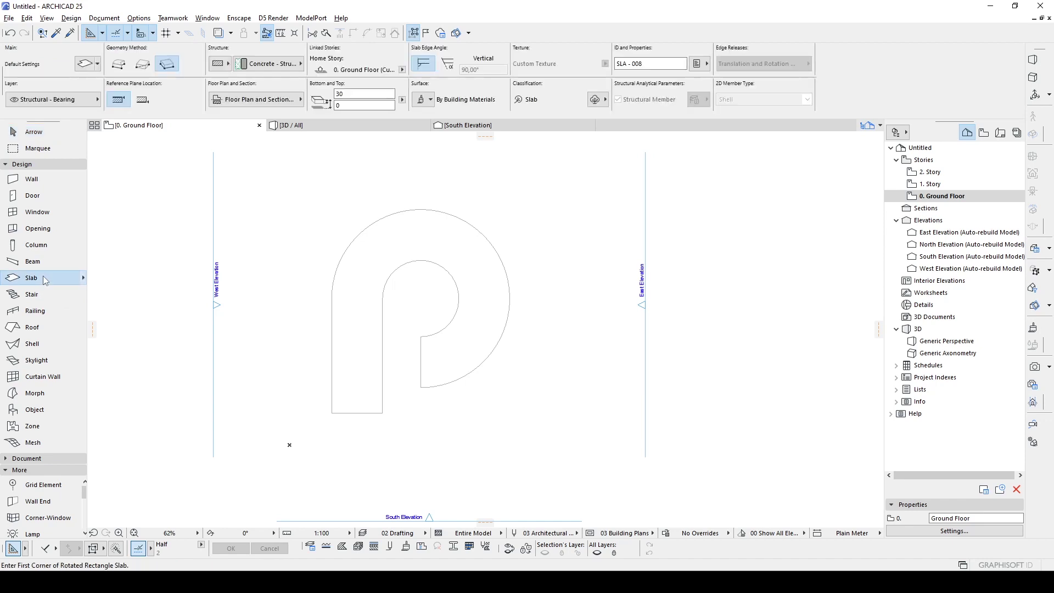
pyautogui.click(365, 302)
pyautogui.keyDown('shift'); pyautogui.click(357, 306); pyautogui.keyUp('shift')
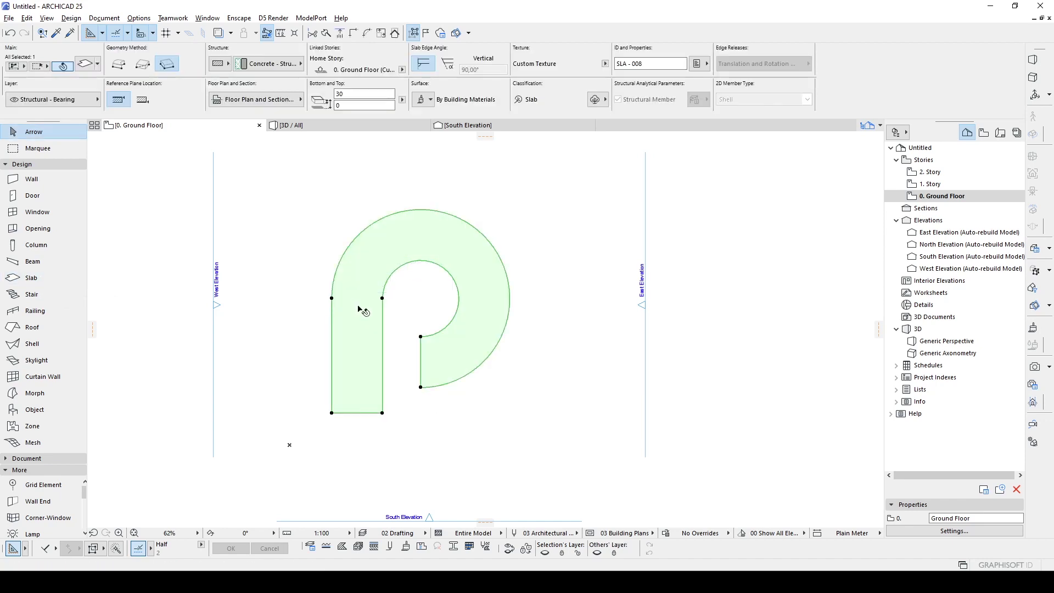
# Step: Show the P-shaped slab in 3D and select it to check its thickness
pyautogui.press('F3')
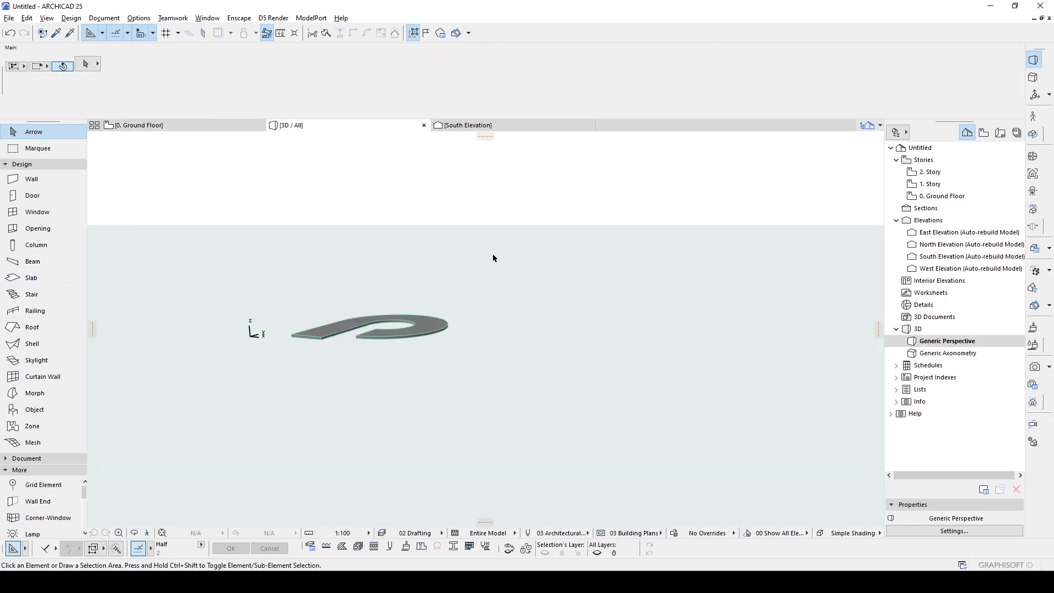
pyautogui.keyDown('shift'); pyautogui.moveTo(387, 293); pyautogui.dragTo(489, 289, button='middle'); pyautogui.keyUp('shift')
pyautogui.scroll(5, 353, 354)
pyautogui.click(483, 300)
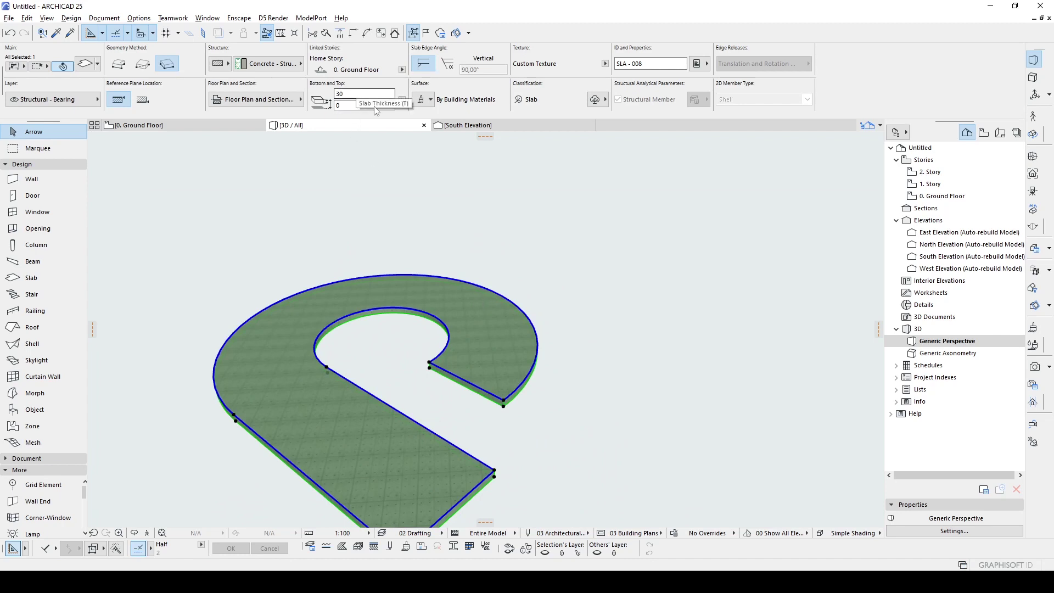
# Step: Return to the ground floor plan and convert the P-shaped slab to a morph
pyautogui.click(164, 125)
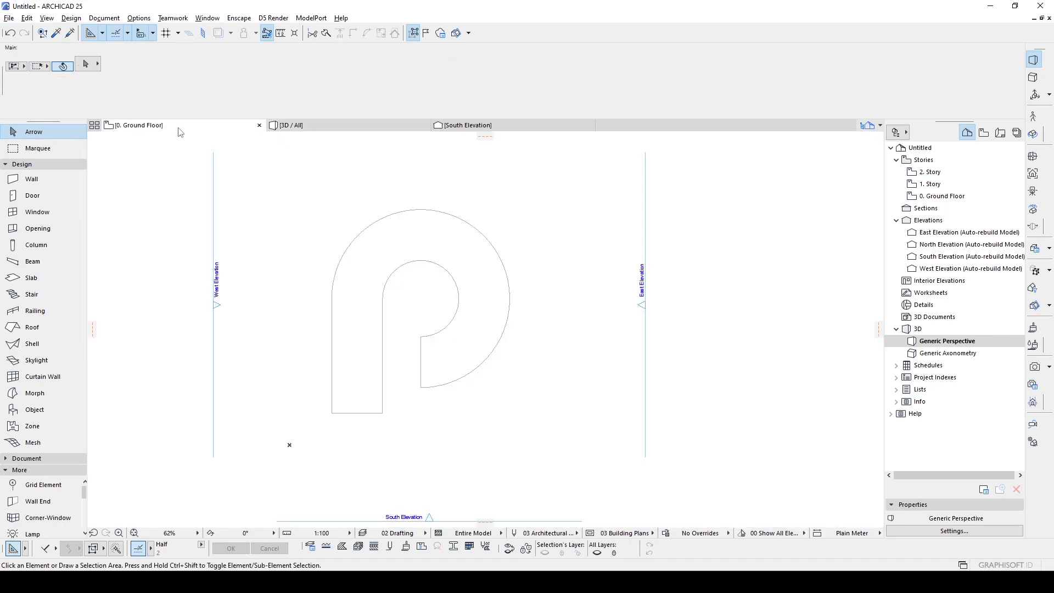
pyautogui.click(510, 273)
pyautogui.click(474, 278)
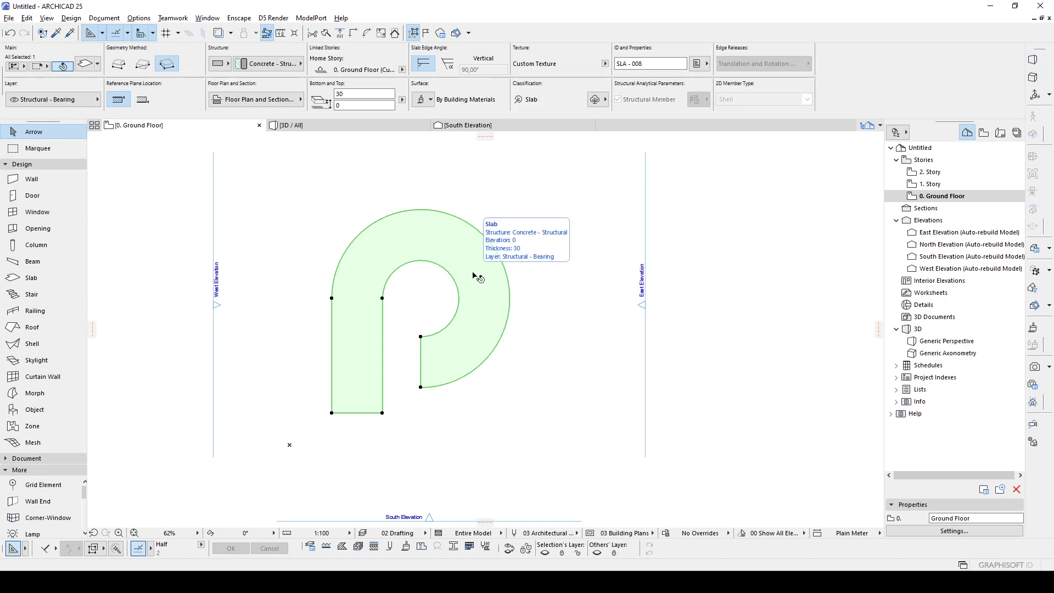
pyautogui.rightClick(473, 274)
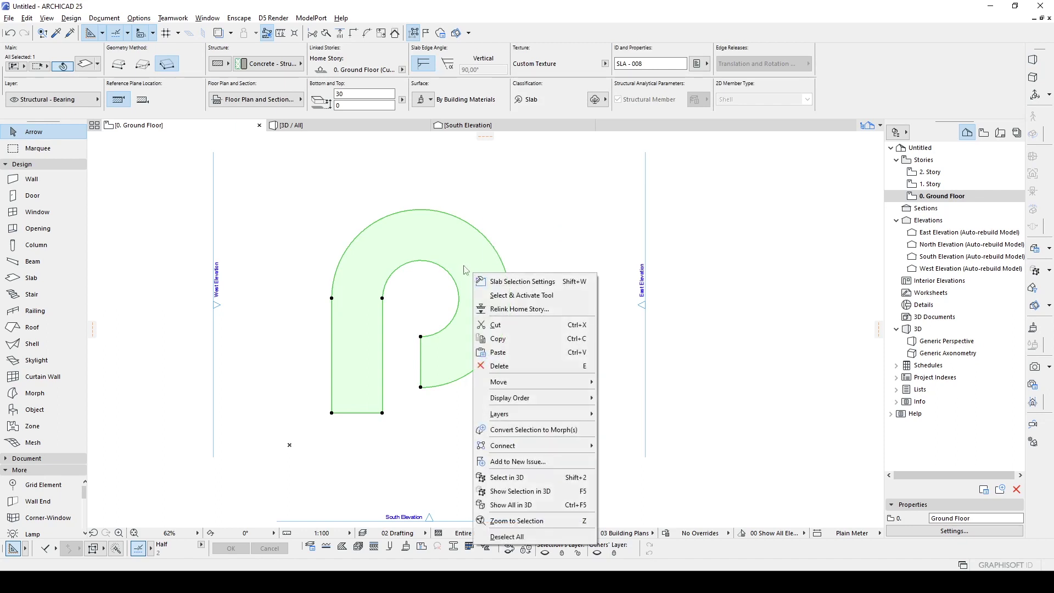
pyautogui.click(527, 429)
pyautogui.click(504, 325)
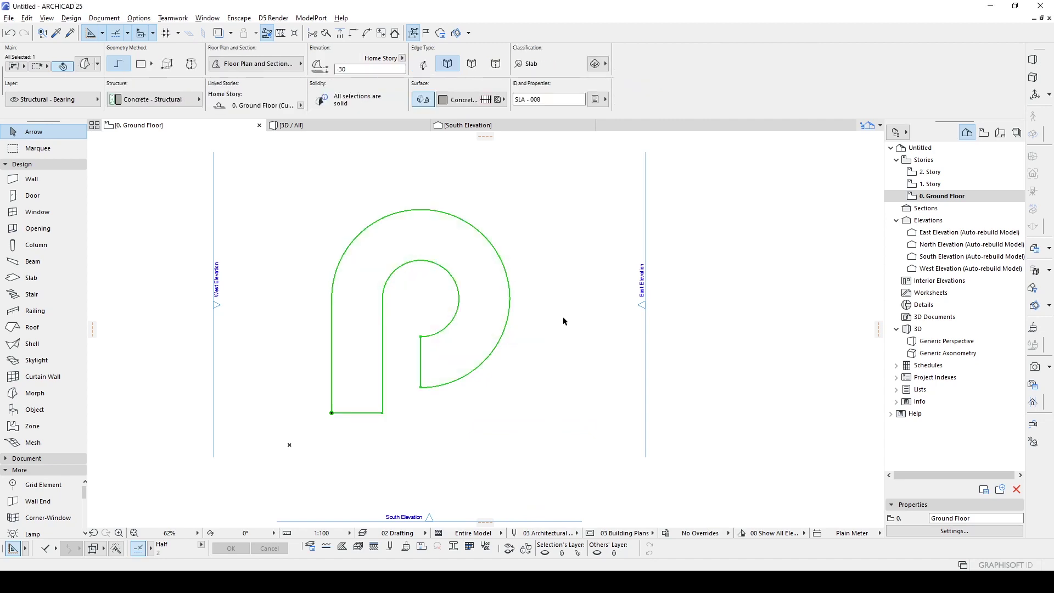
pyautogui.click(562, 316)
pyautogui.click(506, 280)
pyautogui.click(557, 284)
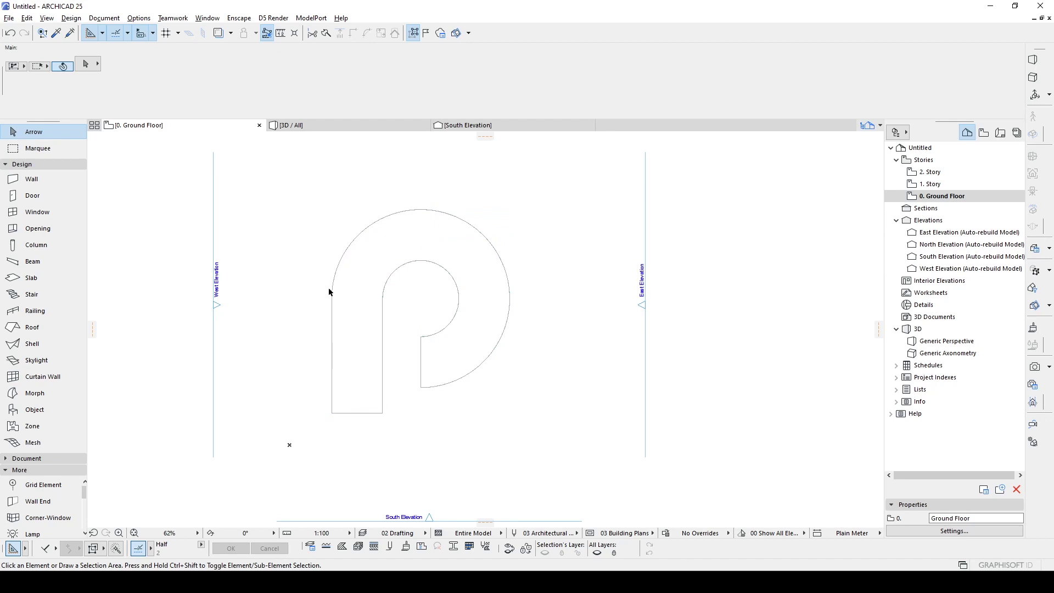
# Step: Split the P-shaped morph along a horizontal line through the point where the straight stem meets the outer arc
pyautogui.click(361, 289)
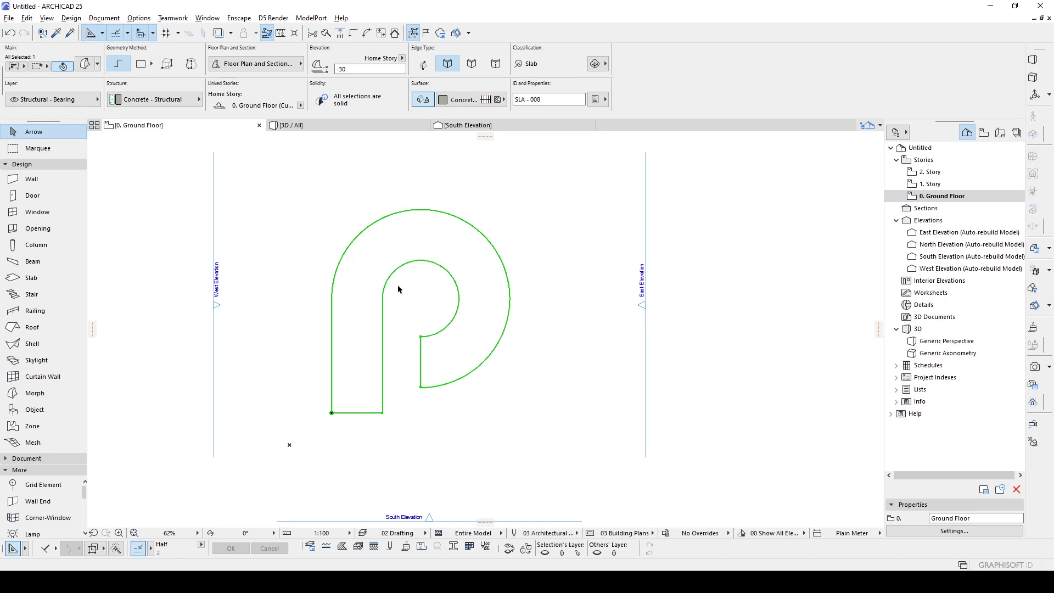
pyautogui.scroll(1, 398, 286)
pyautogui.hotkey('ctrl', '7')
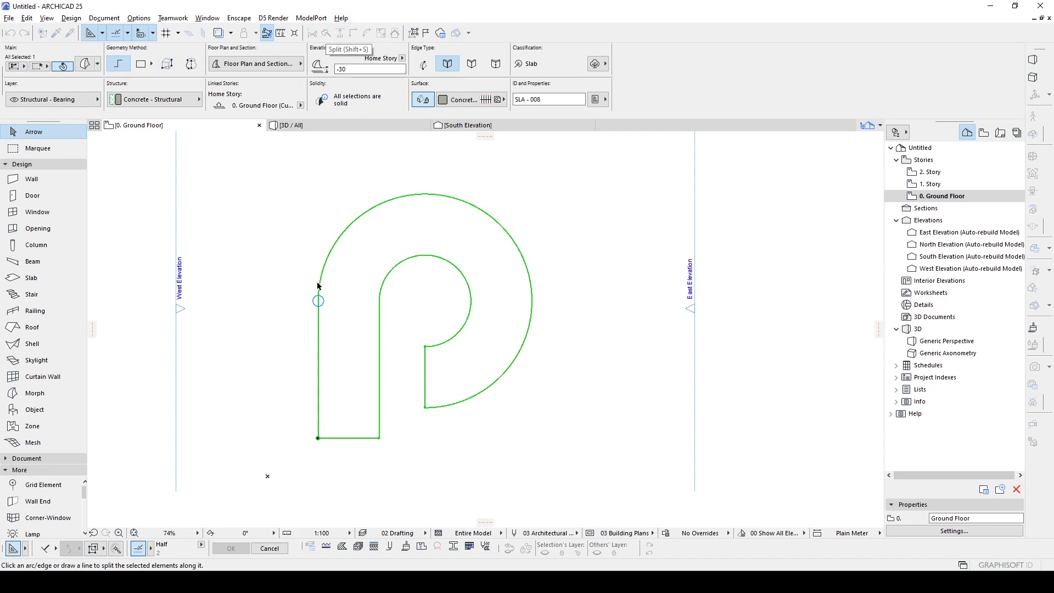
pyautogui.click(318, 301)
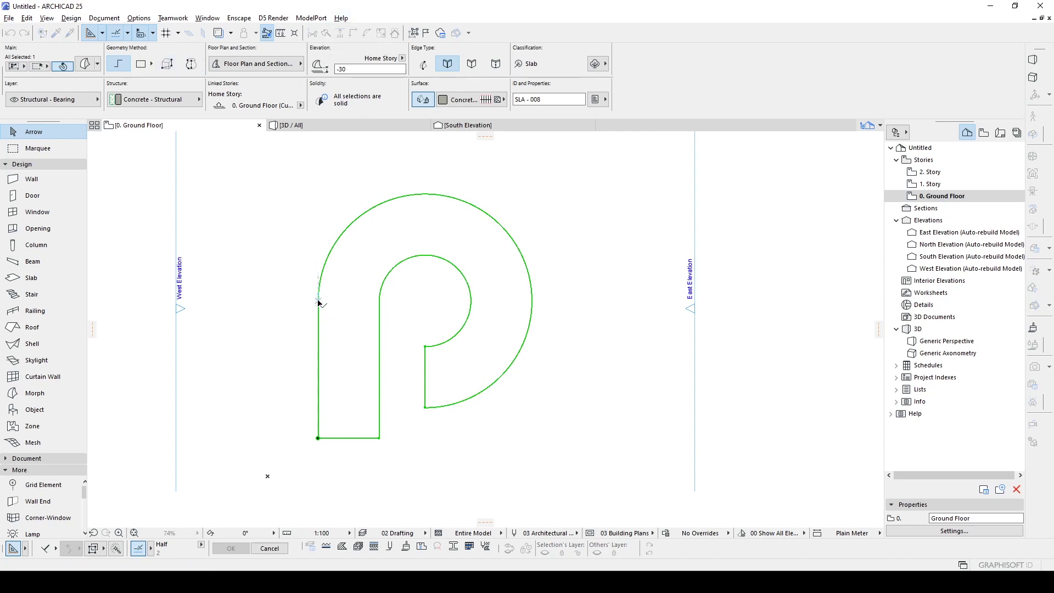
pyautogui.click(388, 301)
pyautogui.click(383, 362)
pyautogui.click(569, 359)
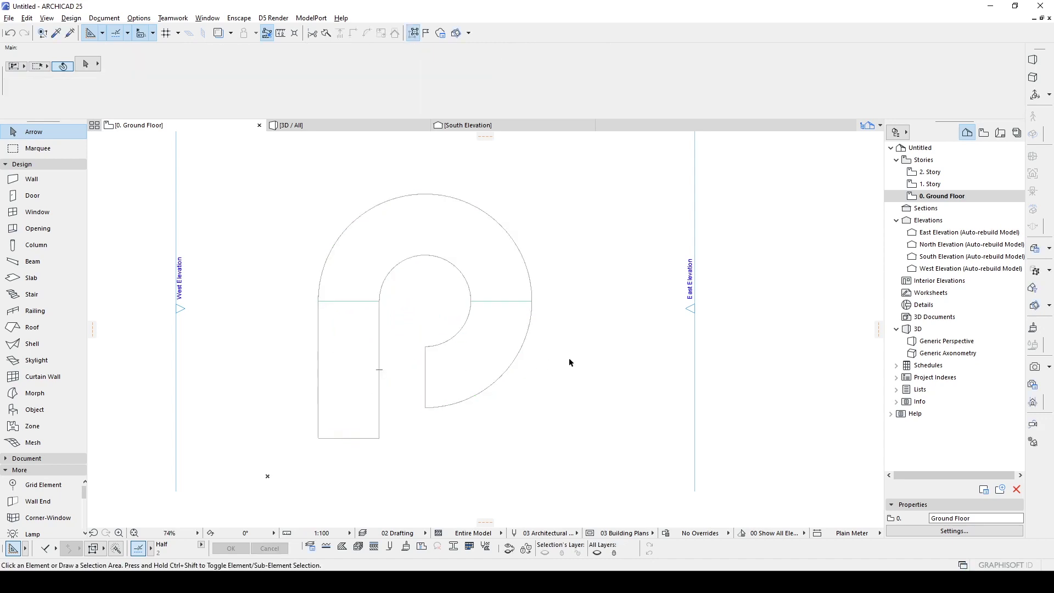
pyautogui.scroll(-2, 569, 360)
pyautogui.scroll(3, 552, 355)
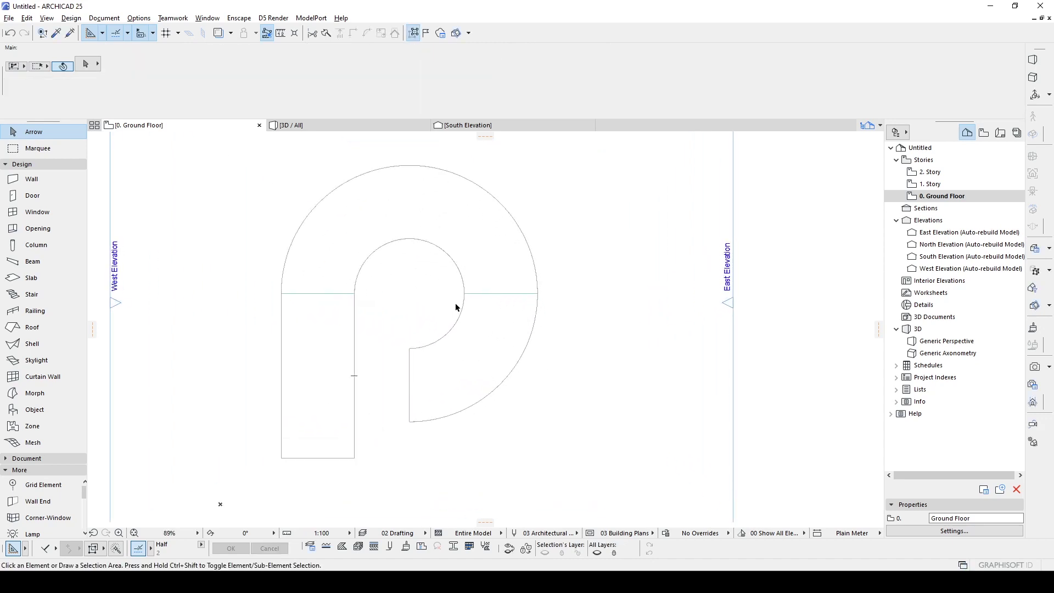
# Step: Remove the split P-shaped morph pieces from the plan while keeping the drawn outline
pyautogui.click(462, 274)
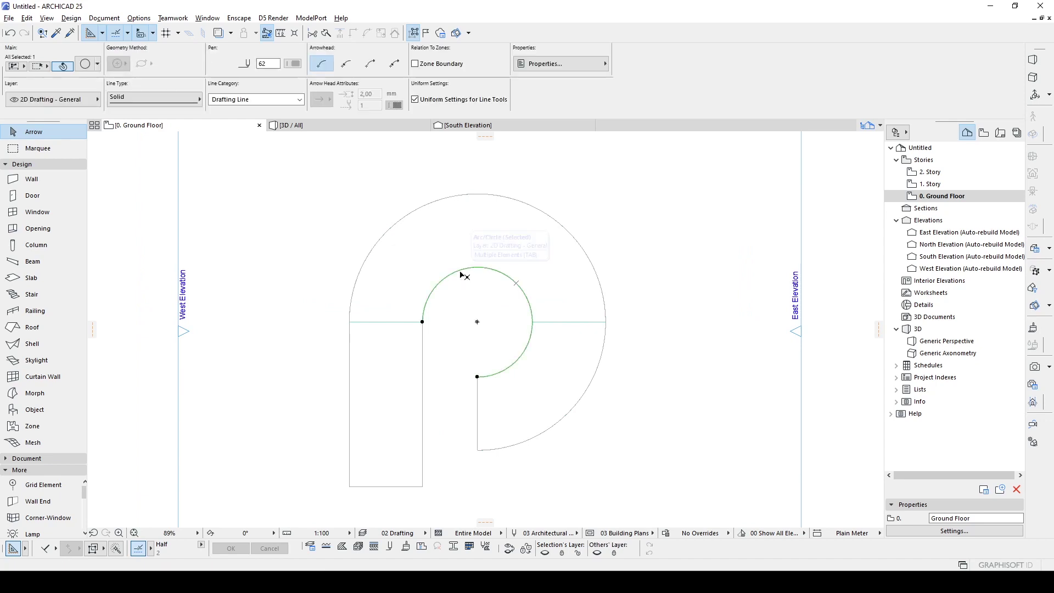
pyautogui.press('Escape')
pyautogui.scroll(-2, 417, 324)
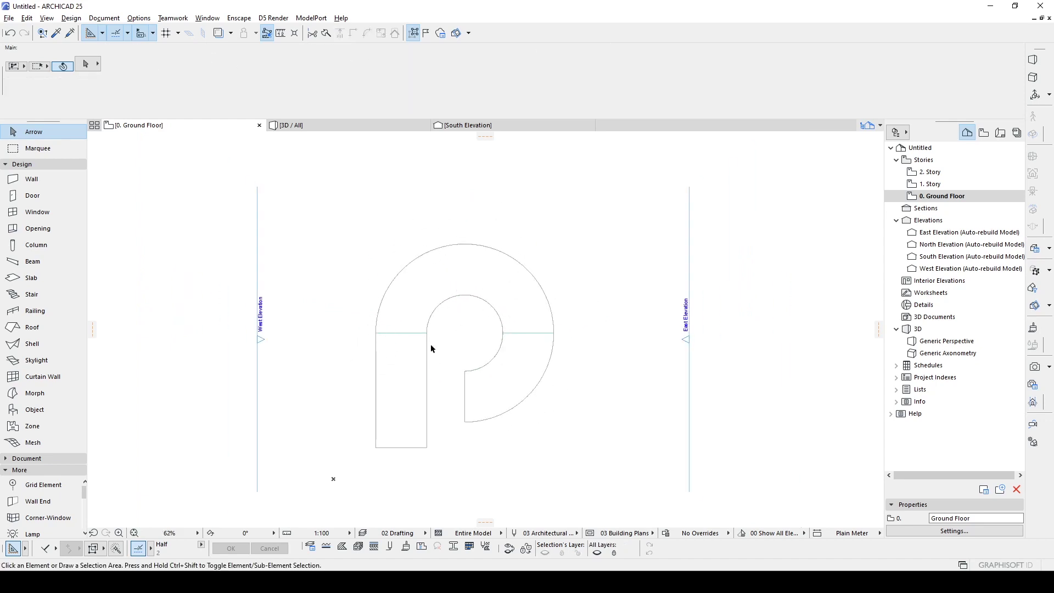
pyautogui.scroll(2, 467, 282)
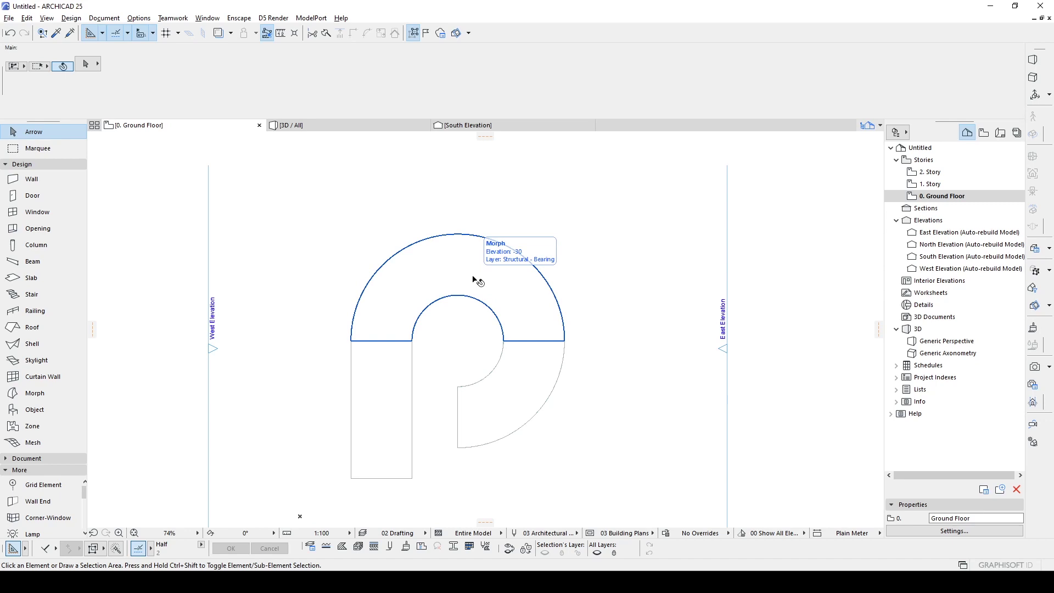
pyautogui.click(514, 389)
pyautogui.click(514, 333)
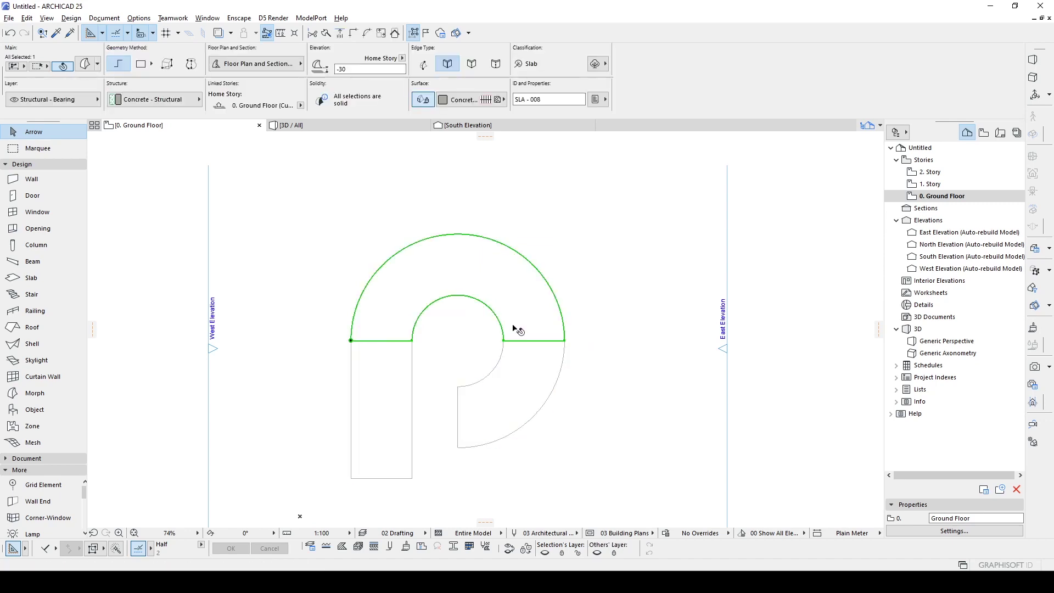
pyautogui.click(438, 372)
# Step: Draw a horizontal line across the stem at the points where it meets the inner and outer arcs
pyautogui.press('l')
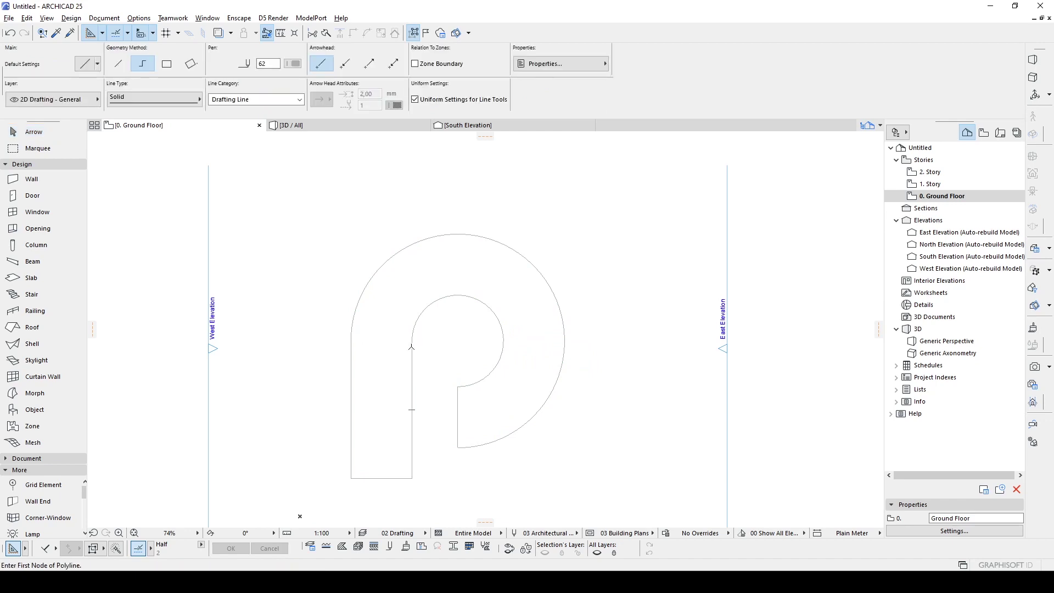
pyautogui.click(412, 341)
pyautogui.doubleClick(350, 341)
# Step: Create separate slabs filling the rectangular stem and the curved hook of the outline
pyautogui.click(30, 278)
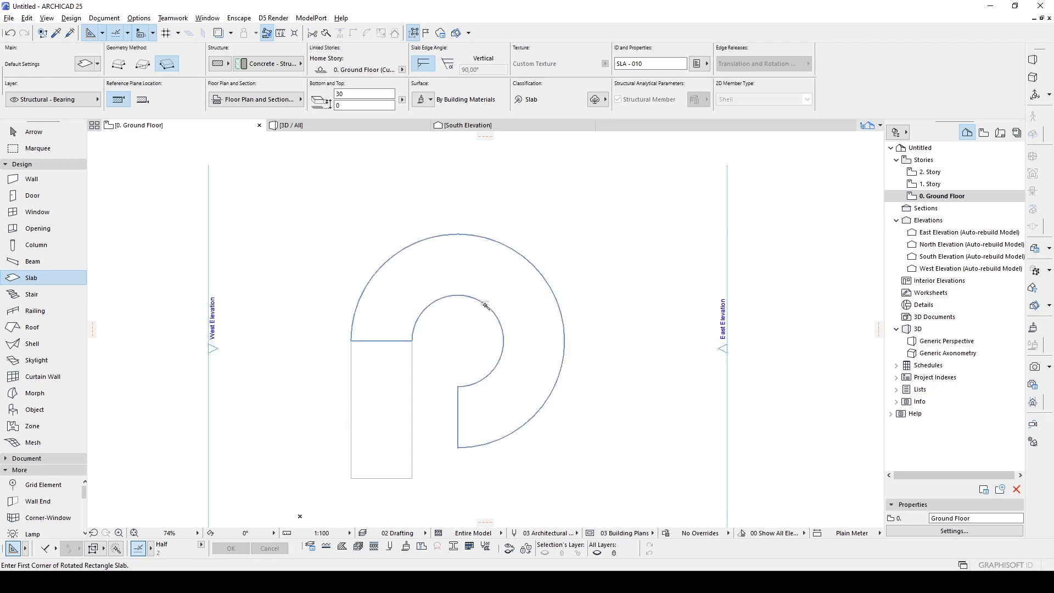
pyautogui.click(505, 288)
pyautogui.press('Escape')
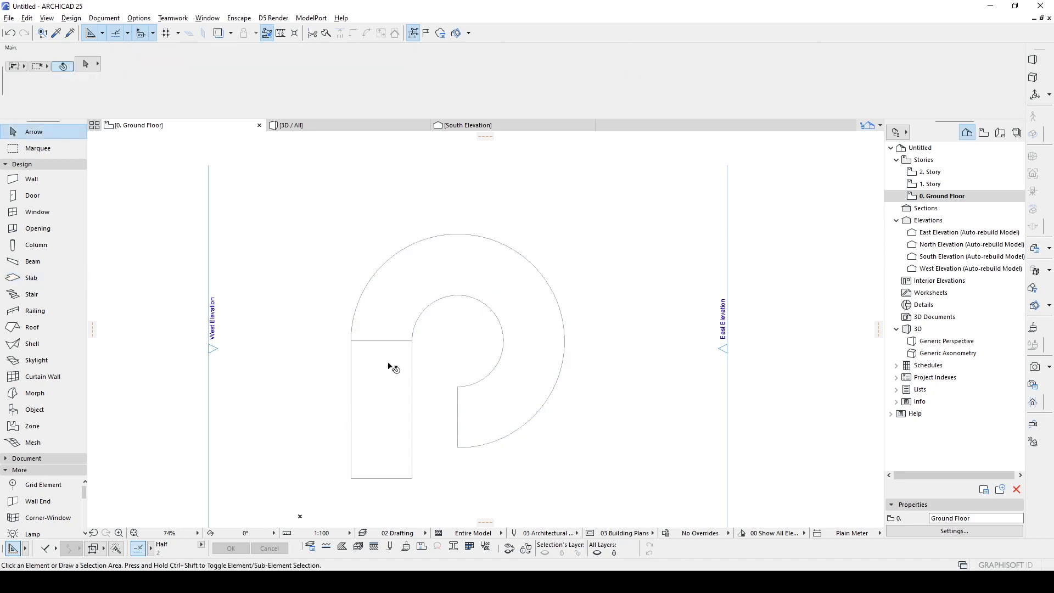
# Step: Convert the curved hook slab to a morph
pyautogui.click(412, 275)
pyautogui.rightClick(409, 275)
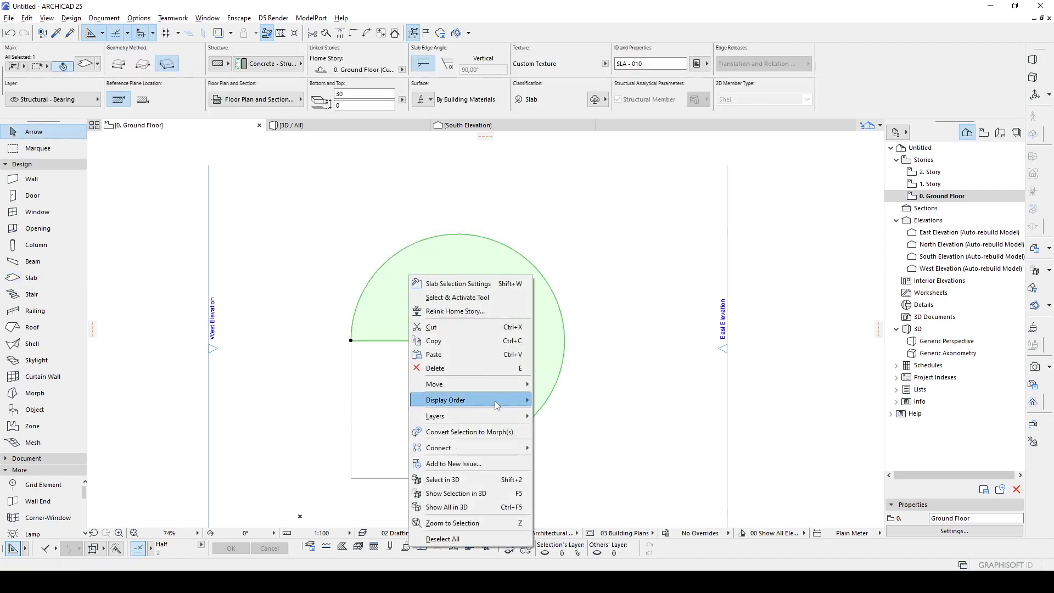
pyautogui.click(469, 432)
pyautogui.click(510, 327)
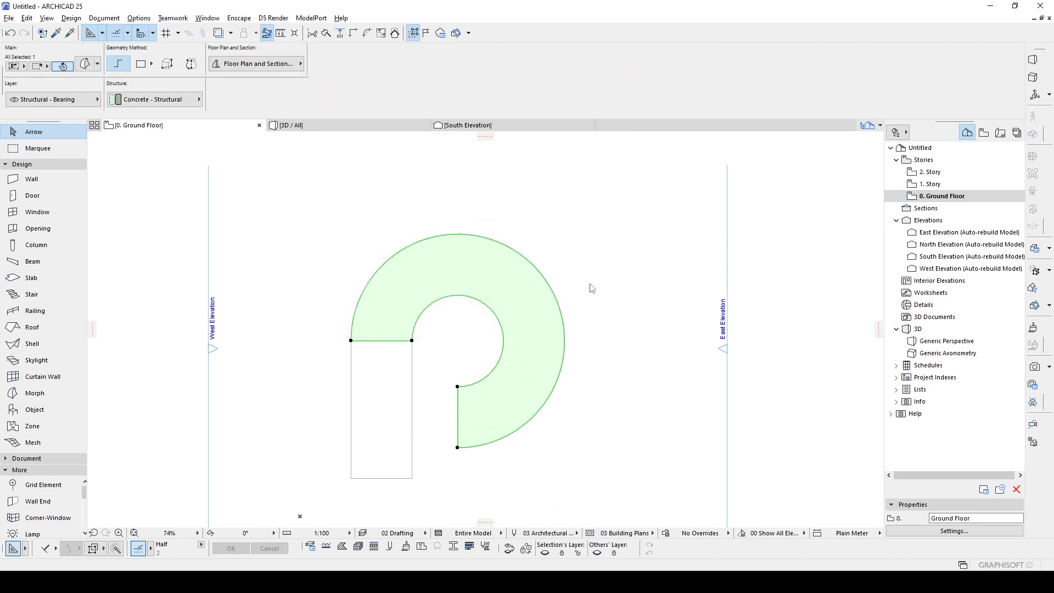
# Step: Split the hook morph along a 45° line from the inner arc to the outer arc on its upper right part
pyautogui.hotkey('ctrl', '/')
pyautogui.click(491, 309)
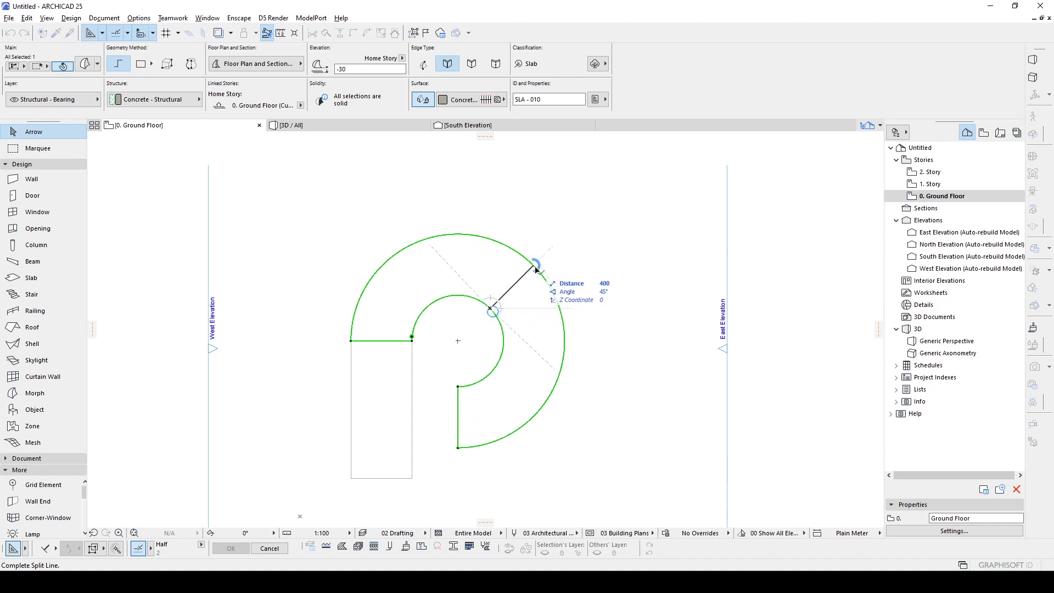
pyautogui.scroll(2, 535, 270)
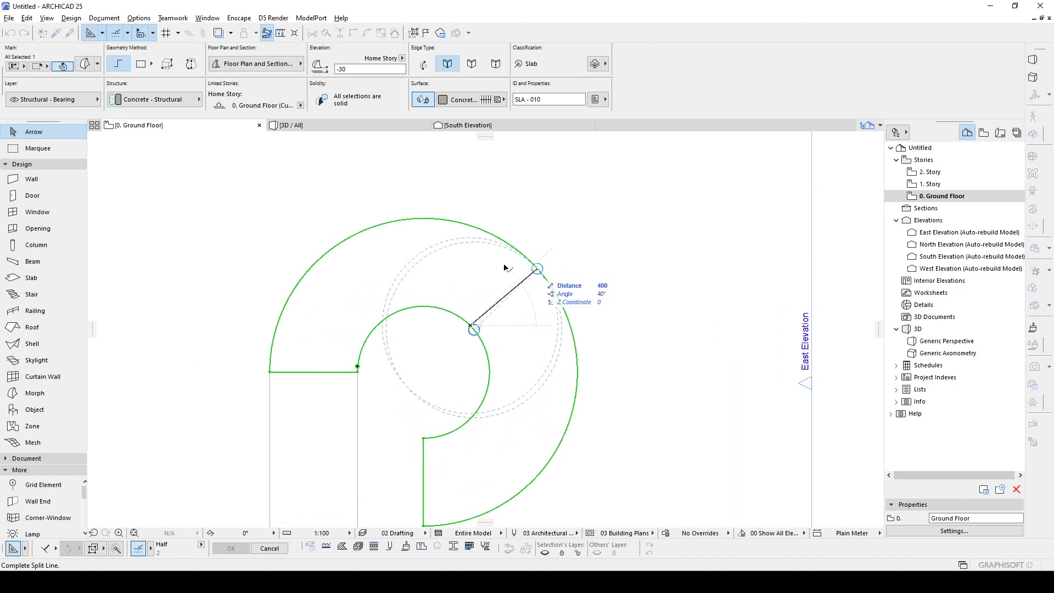
pyautogui.click(533, 264)
pyautogui.click(645, 311)
pyautogui.scroll(-3, 643, 313)
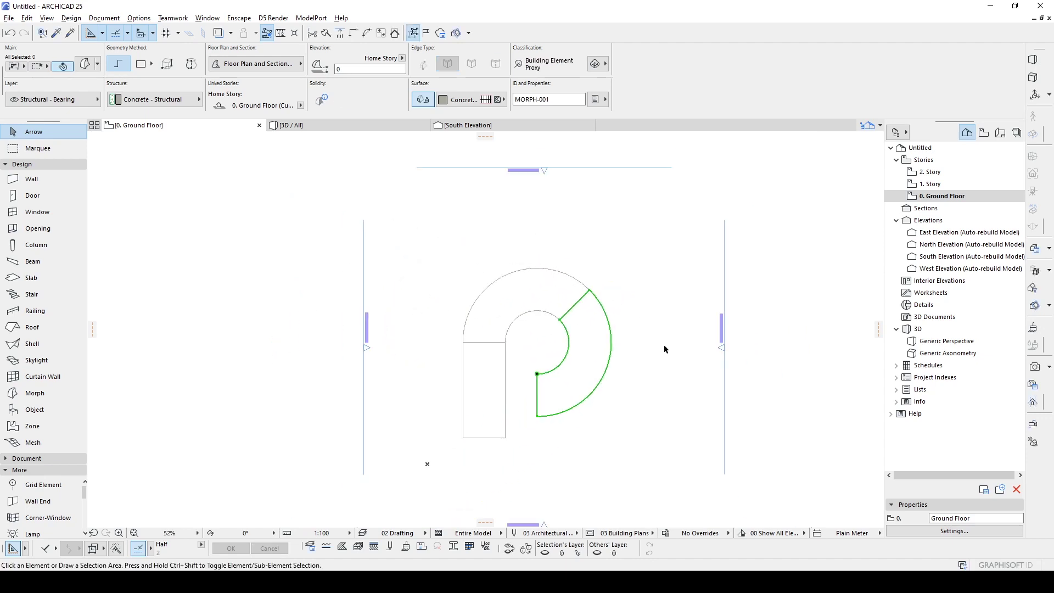
pyautogui.click(664, 344)
# Step: Select the edges of both morph parts along the diagonal split and elevate them by 150
pyautogui.scroll(3, 621, 410)
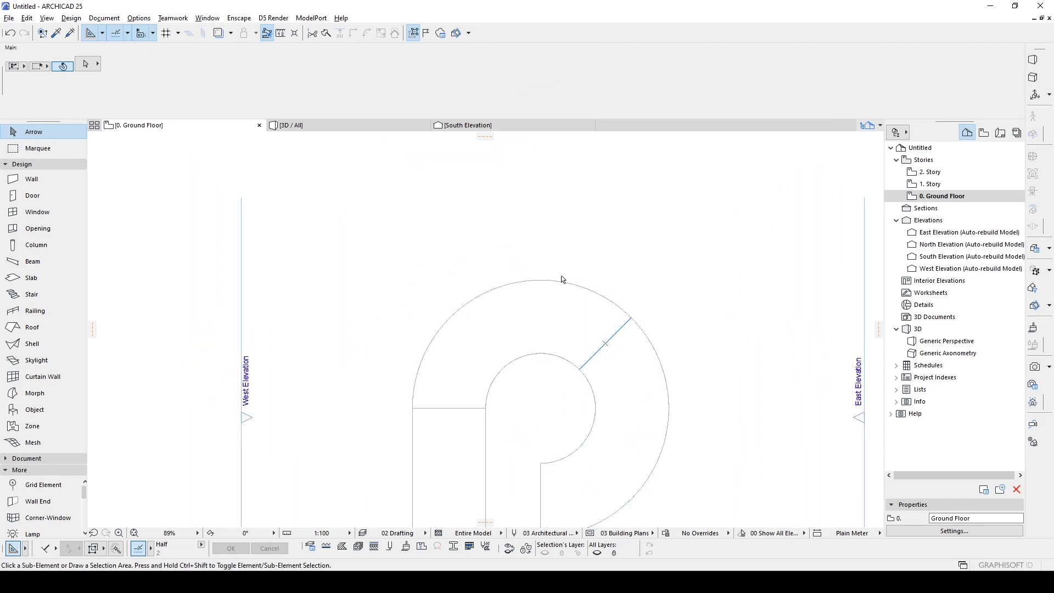
pyautogui.click(547, 255)
pyautogui.click(691, 383)
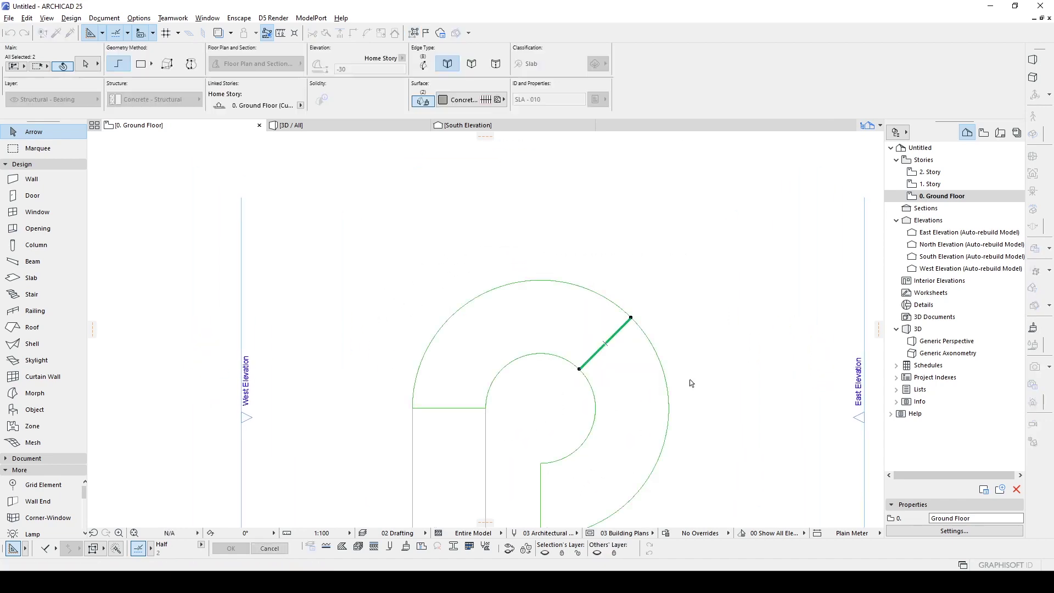
pyautogui.scroll(3, 604, 351)
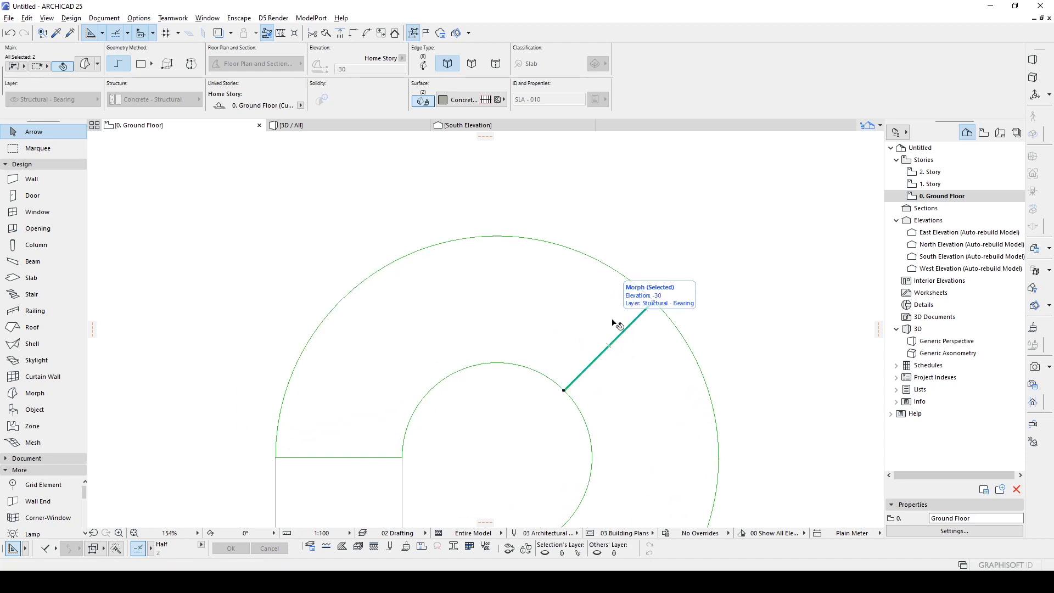
pyautogui.hotkey('ctrl', '9')
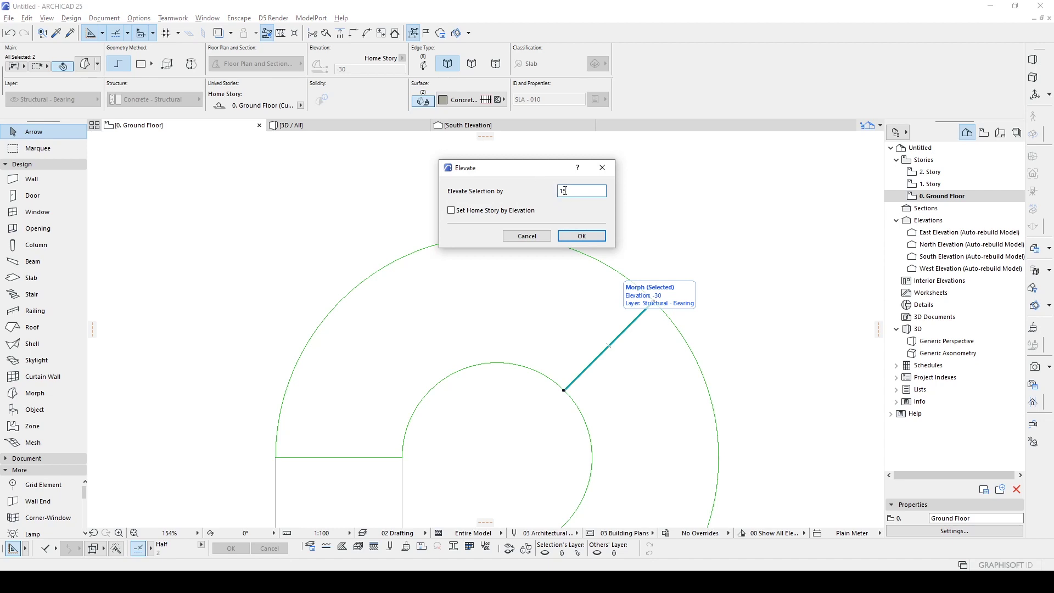
pyautogui.click(581, 236)
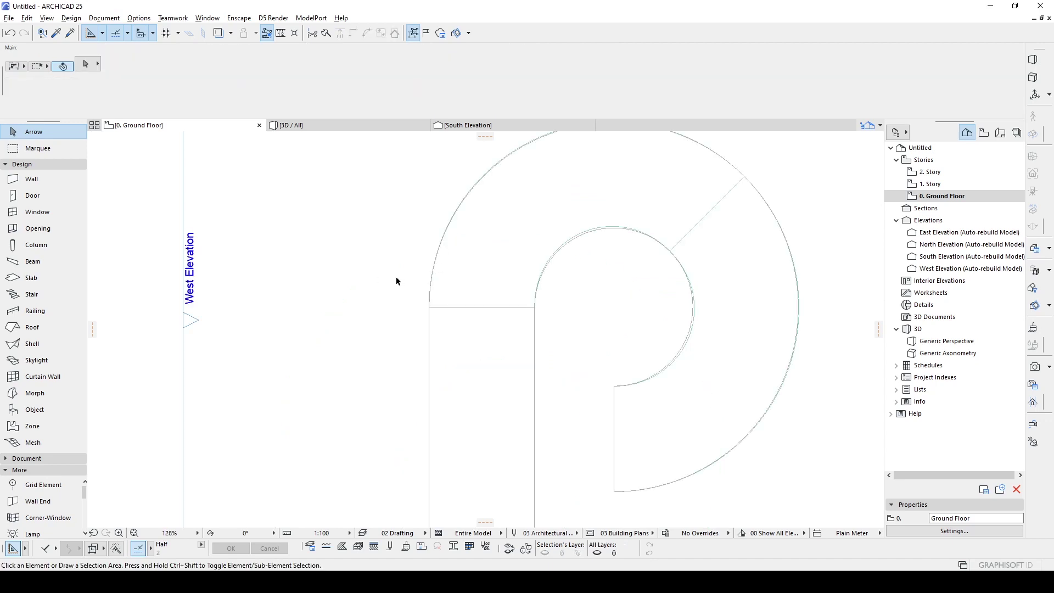
# Step: Elevate the curved morph's edge where it meets the straight stem
pyautogui.moveTo(381, 284); pyautogui.dragTo(546, 337)
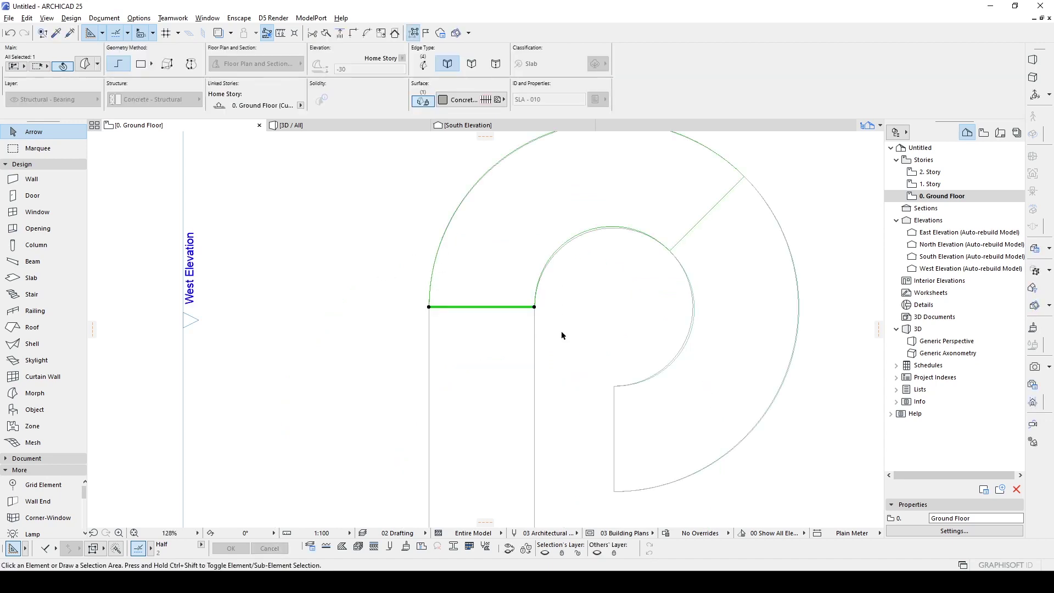
pyautogui.hotkey('ctrl', '9')
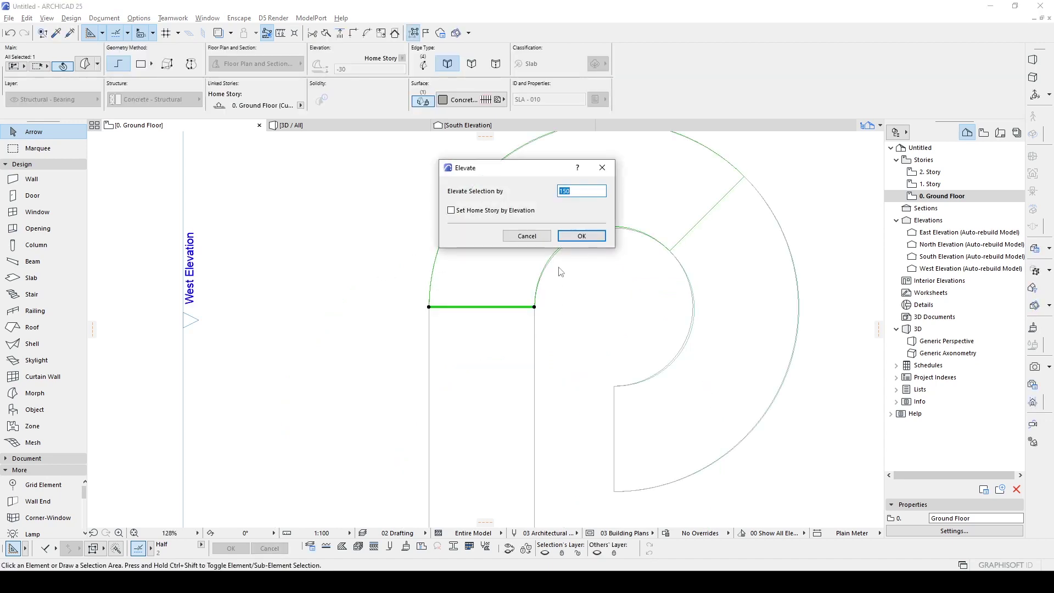
pyautogui.click(573, 236)
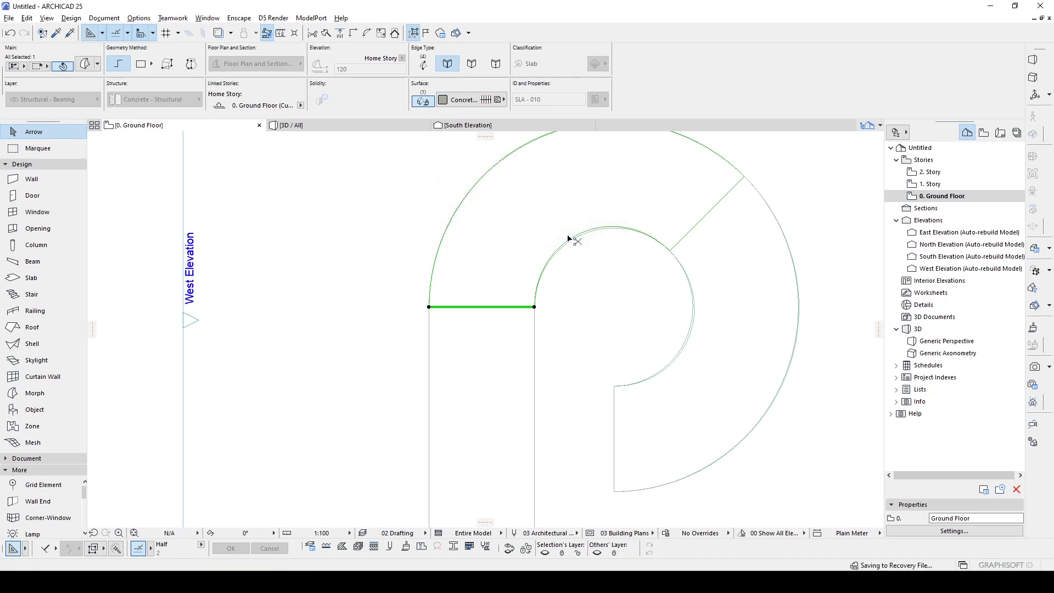
# Step: Set the home story of the rectangular stem slab to 1. Story
pyautogui.click(578, 279)
pyautogui.click(533, 329)
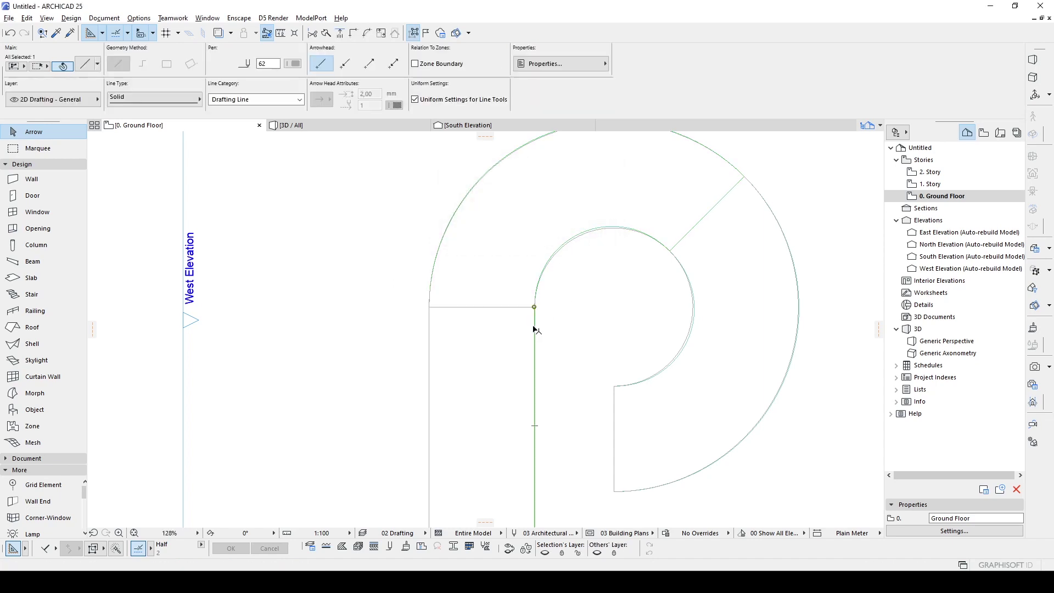
pyautogui.scroll(-3, 517, 327)
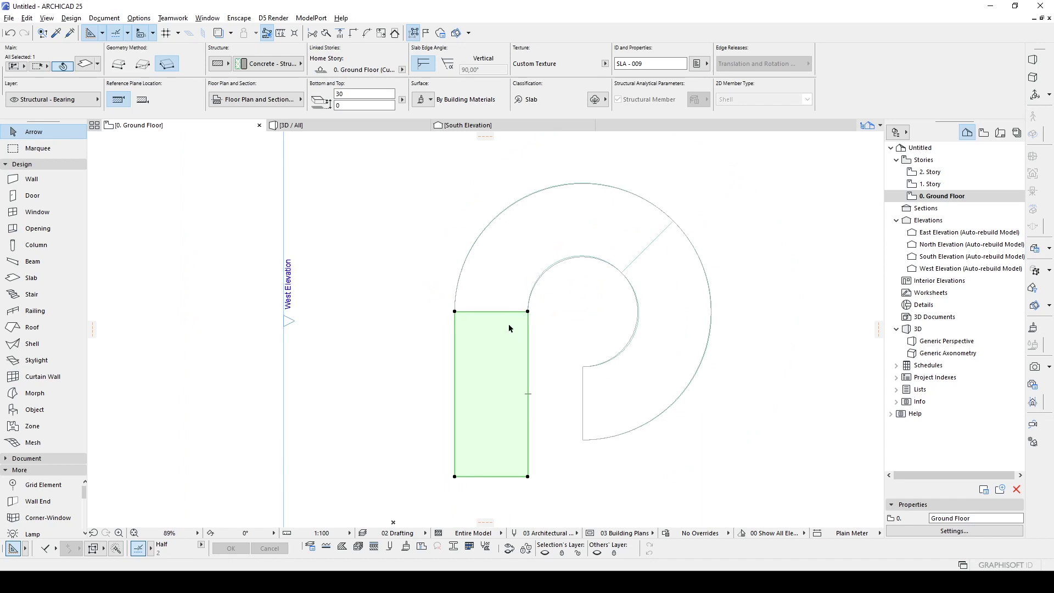
pyautogui.click(402, 71)
pyautogui.click(427, 81)
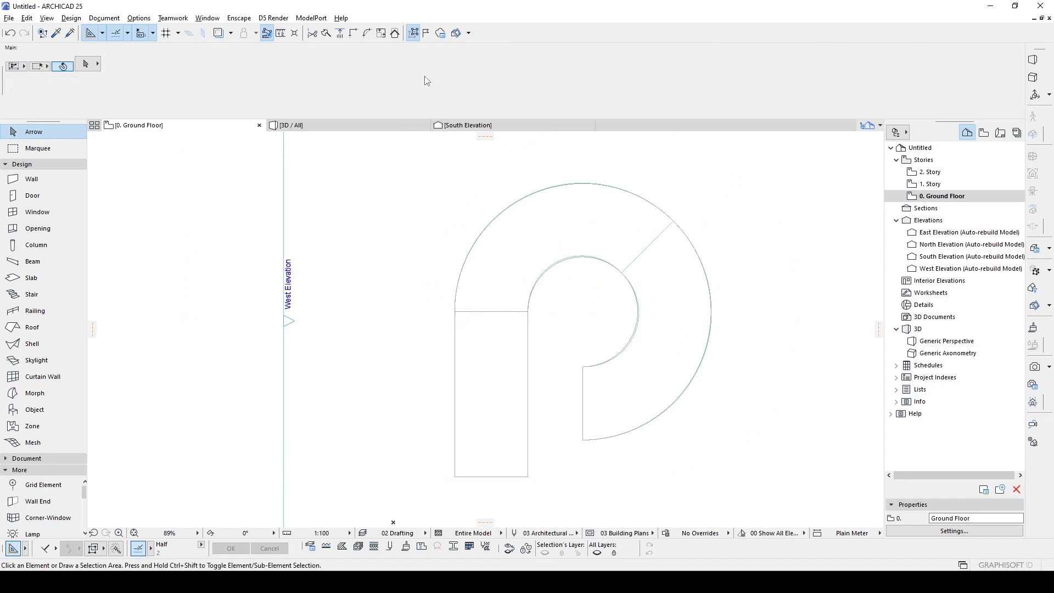
# Step: Show the model in 3D and drag a copy of the stem slab to the outer corner of the hook's lower end
pyautogui.press('F3')
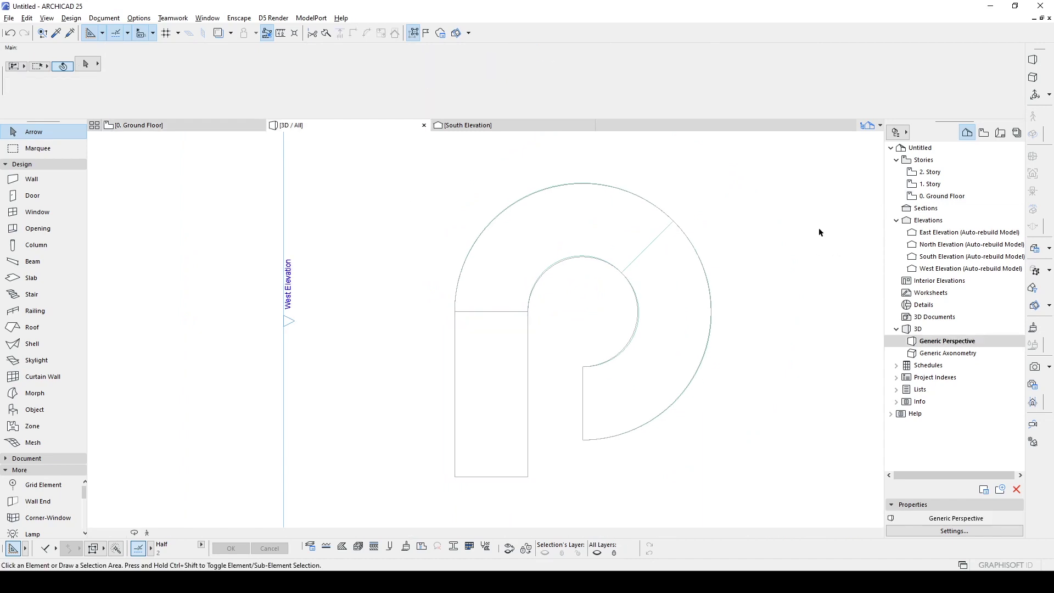
pyautogui.keyDown('shift'); pyautogui.moveTo(819, 228); pyautogui.dragTo(442, 266, button='middle'); pyautogui.keyUp('shift')
pyautogui.scroll(1, 441, 264)
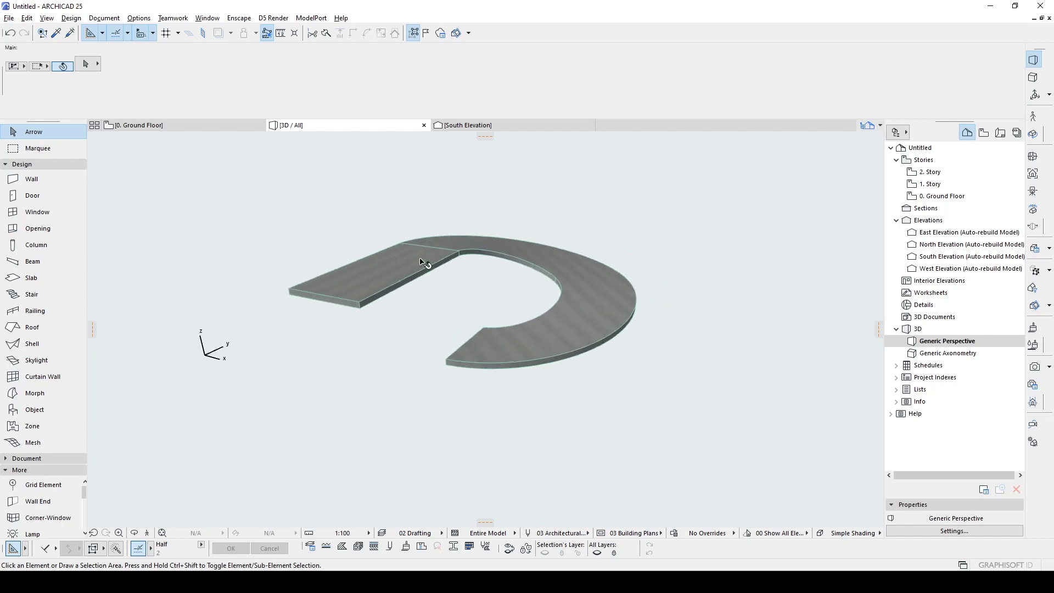
pyautogui.click(426, 264)
pyautogui.hotkey('ctrl', 'shift', 'd')
pyautogui.click(458, 251)
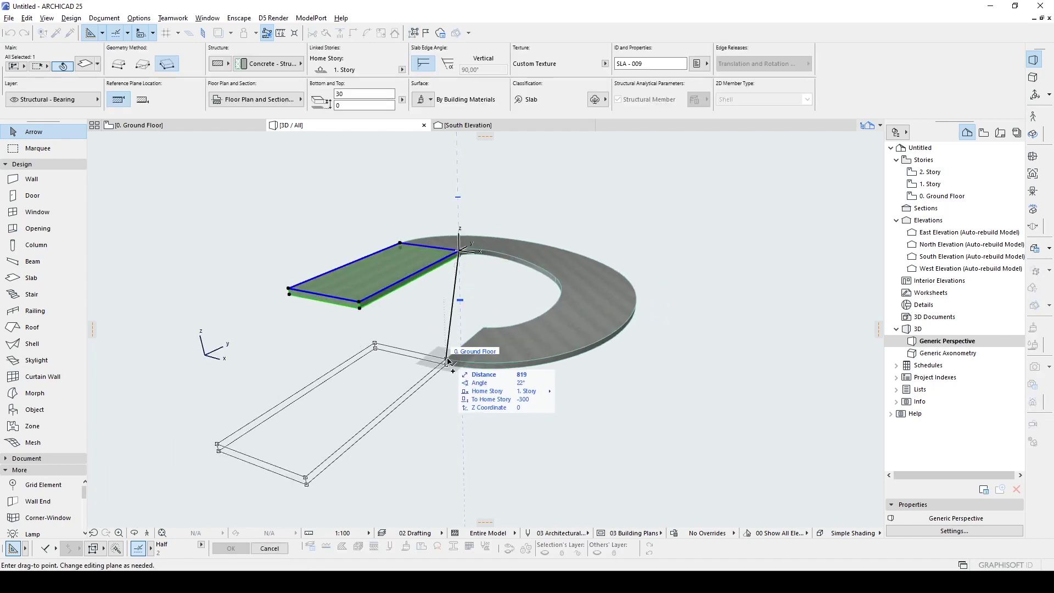
pyautogui.click(446, 359)
# Step: Rotate the copied slab about the shared outer corner so its short edge aligns with the hook's lower end
pyautogui.hotkey('ctrl', 'e')
pyautogui.click(446, 359)
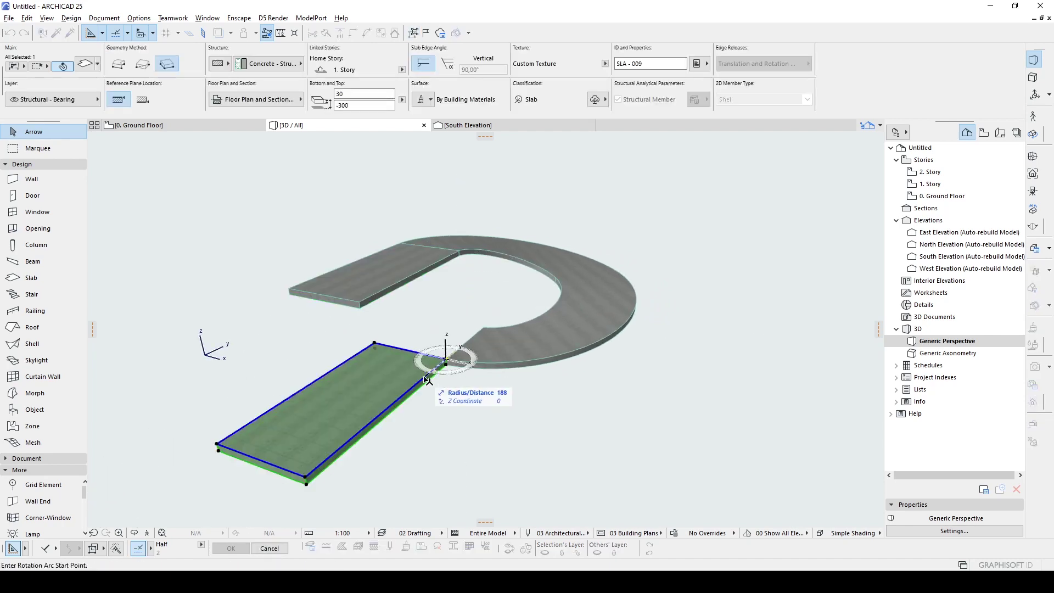
pyautogui.click(375, 344)
pyautogui.click(482, 331)
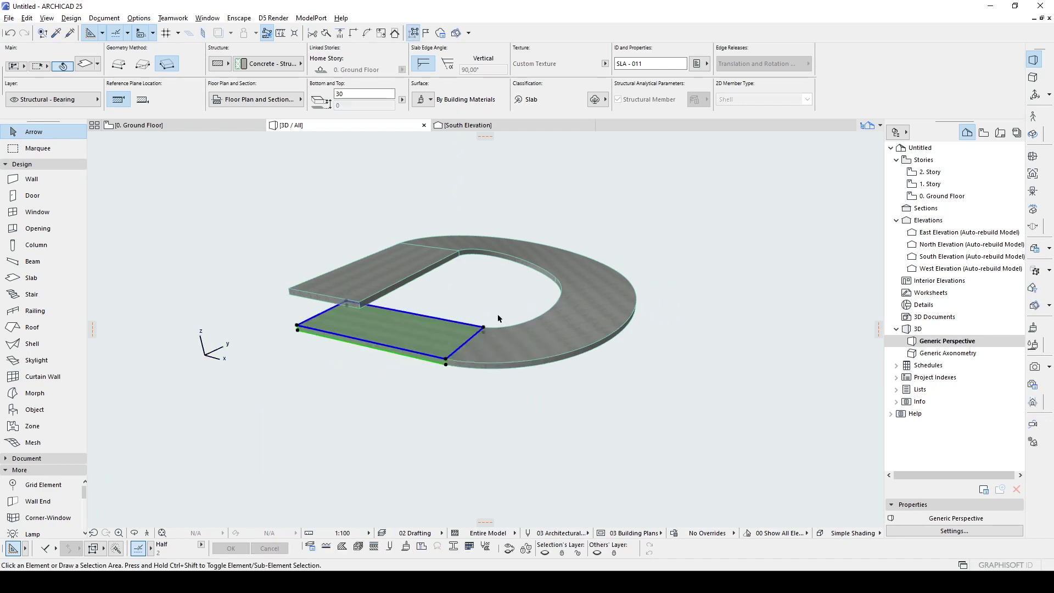
pyautogui.press('Escape')
# Step: Inspect the joined slabs in 3D, and open the 1. Story plan with the Ground Floor as trace reference
pyautogui.keyDown('shift'); pyautogui.moveTo(341, 337); pyautogui.dragTo(640, 353, button='middle'); pyautogui.keyUp('shift')
pyautogui.keyDown('shift'); pyautogui.moveTo(555, 351); pyautogui.dragTo(618, 392, button='middle'); pyautogui.keyUp('shift')
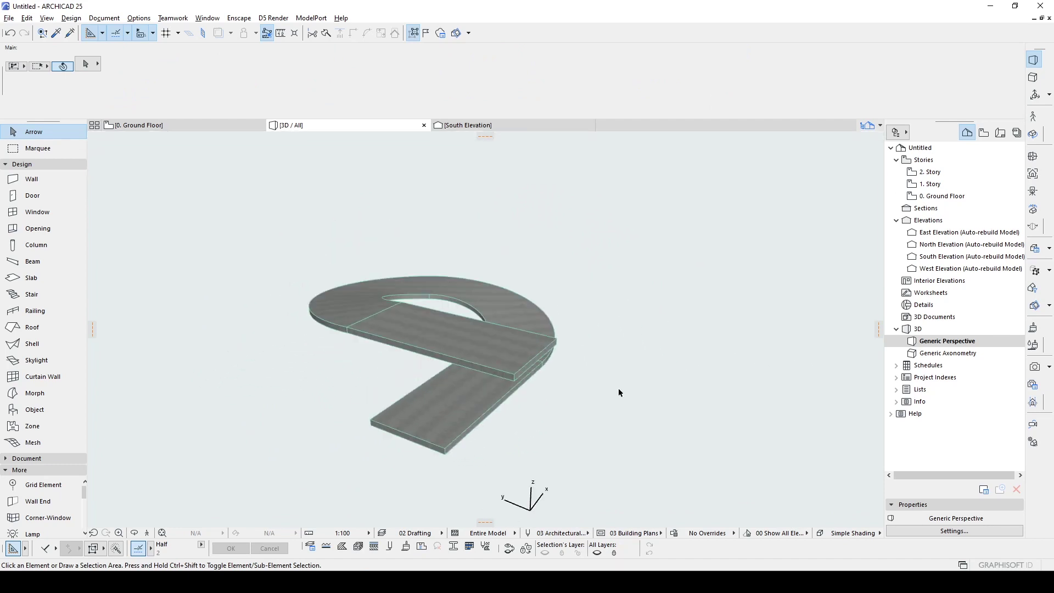
pyautogui.keyDown('shift'); pyautogui.moveTo(693, 383); pyautogui.dragTo(322, 366, button='middle'); pyautogui.keyUp('shift')
pyautogui.doubleClick(930, 183)
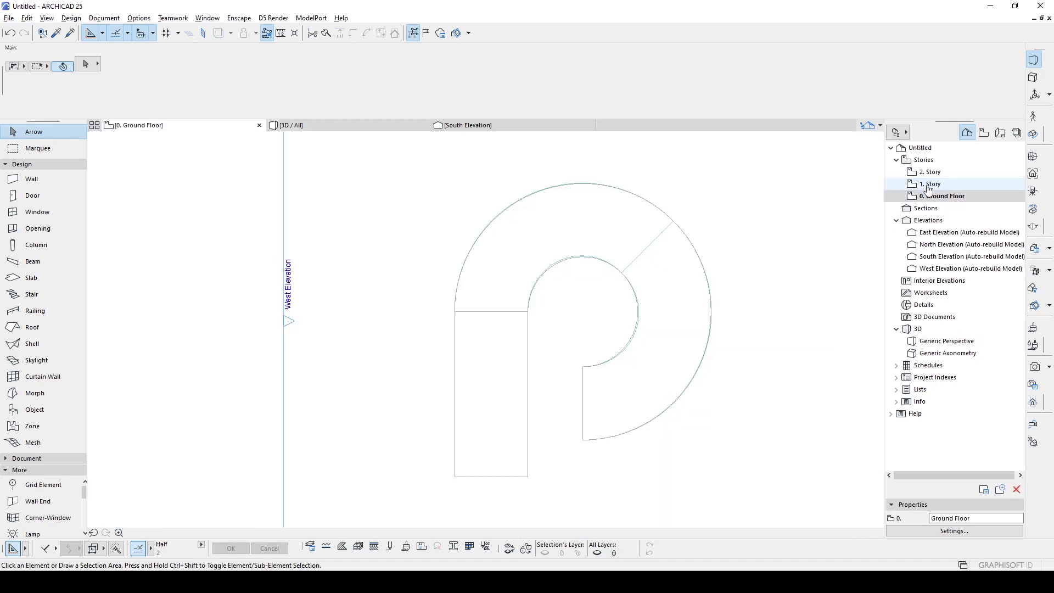
pyautogui.scroll(-2, 659, 340)
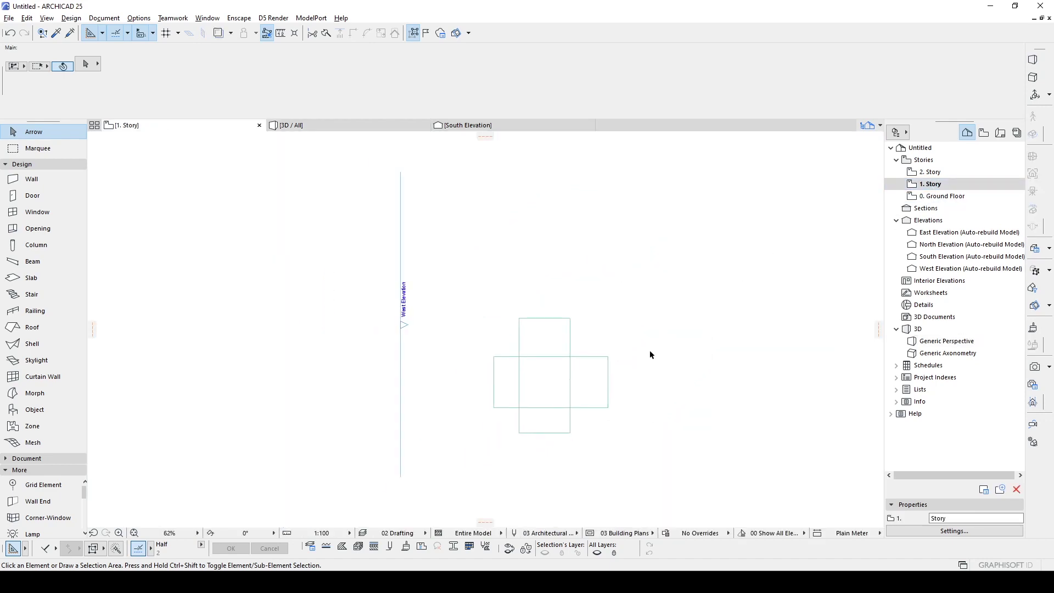
pyautogui.rightClick(940, 198)
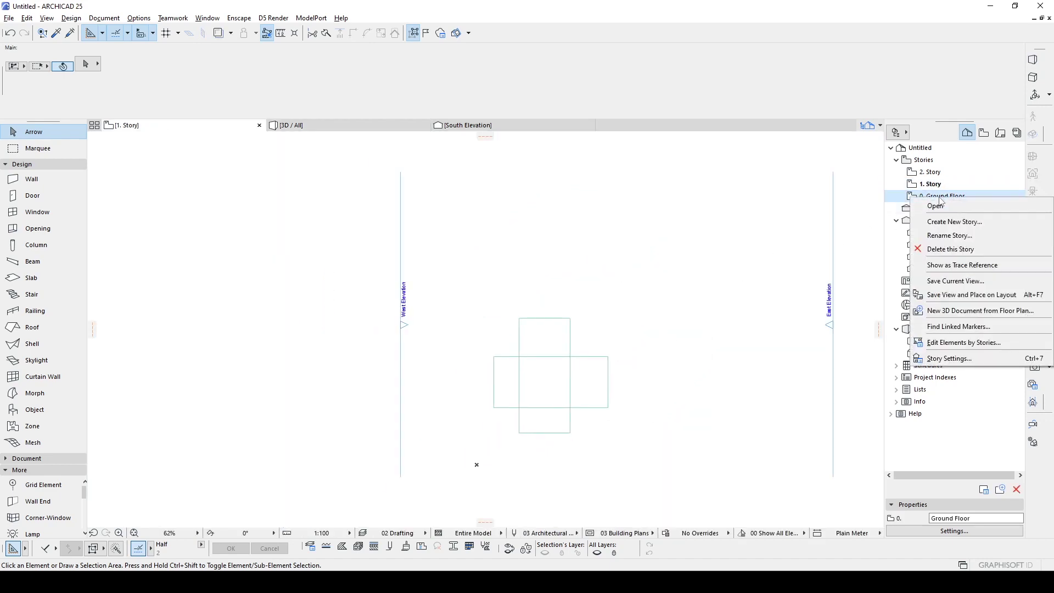
pyautogui.click(941, 266)
# Step: Set the home story of the rotated slab at the hook's lower end to 0. Ground Floor
pyautogui.scroll(2, 571, 390)
pyautogui.click(570, 390)
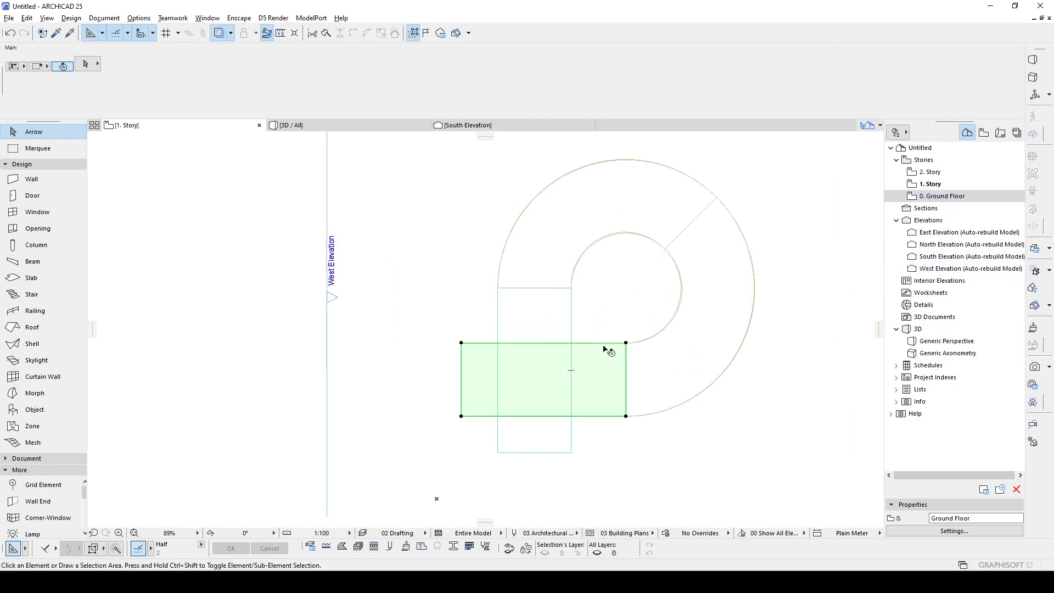
pyautogui.click(572, 305)
pyautogui.click(611, 302)
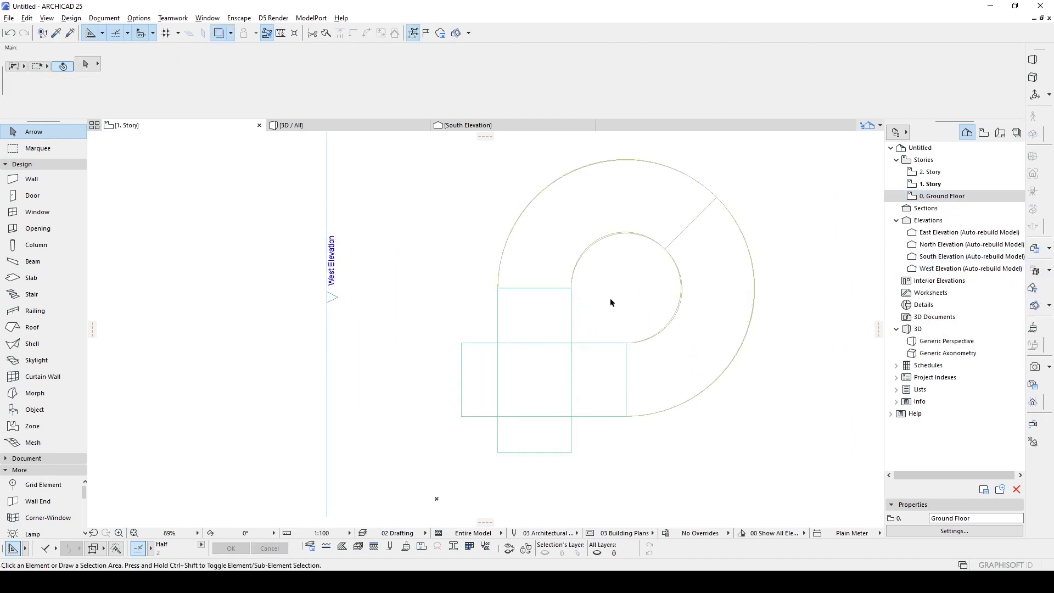
pyautogui.click(606, 351)
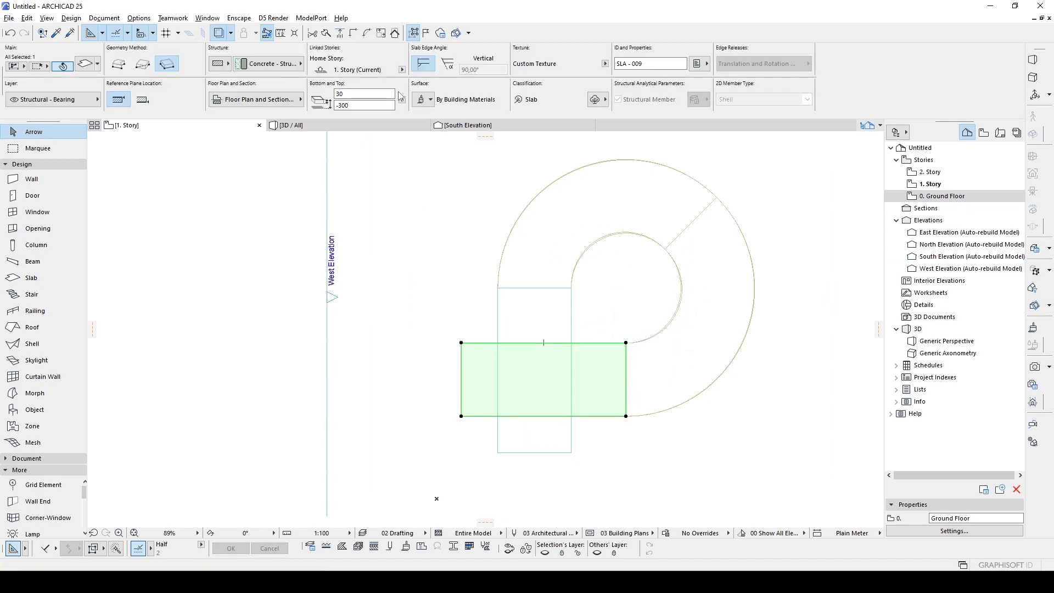
pyautogui.click(402, 70)
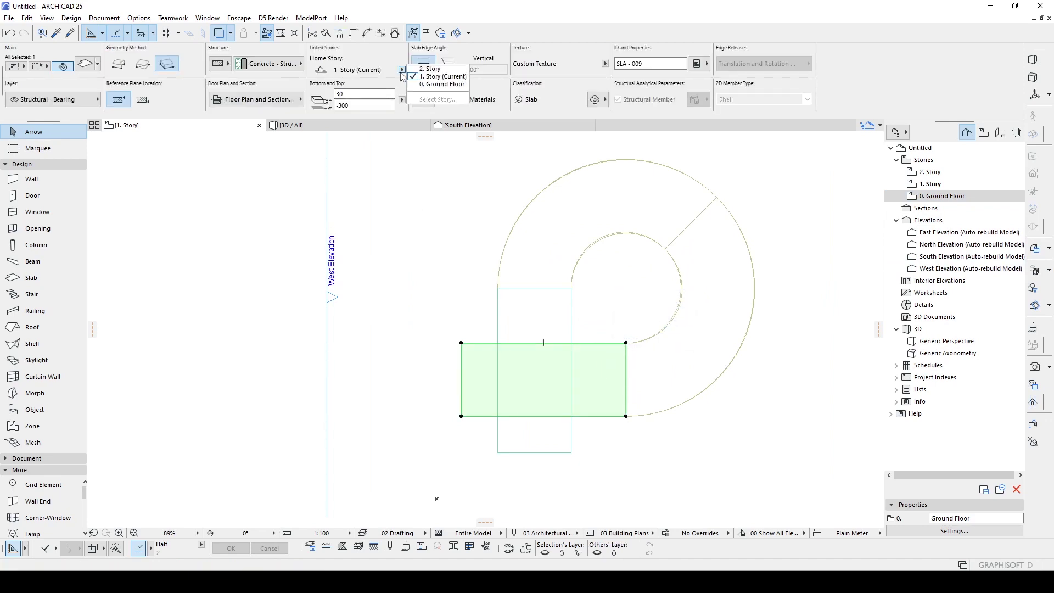
pyautogui.click(437, 84)
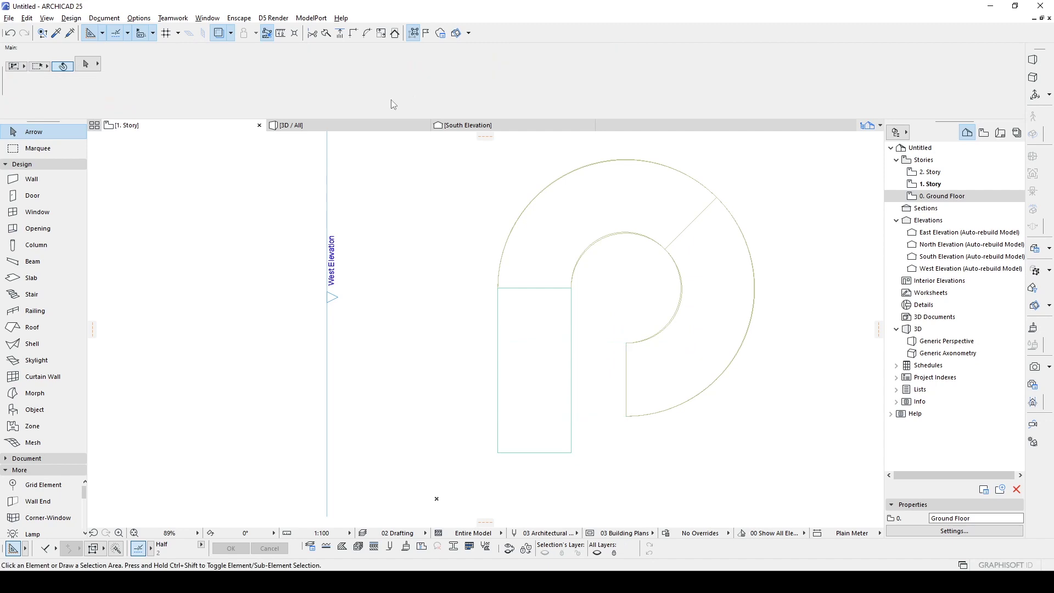
# Step: Check the relinked slab's settings on the Ground Floor plan, and return to the 1. Story plan
pyautogui.doubleClick(935, 197)
pyautogui.click(467, 351)
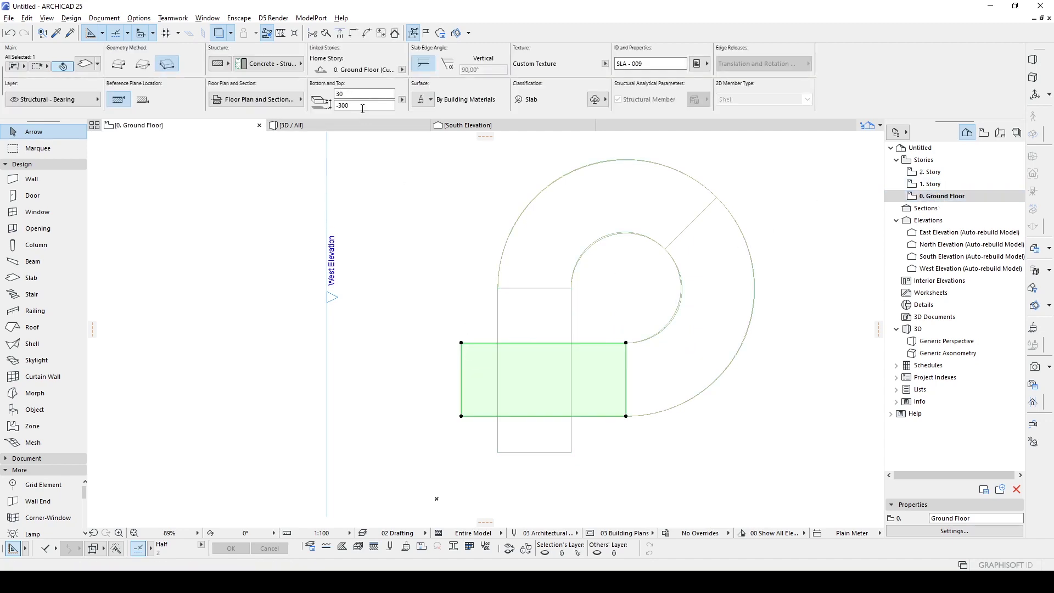
pyautogui.hotkey('ctrl', 'Up')
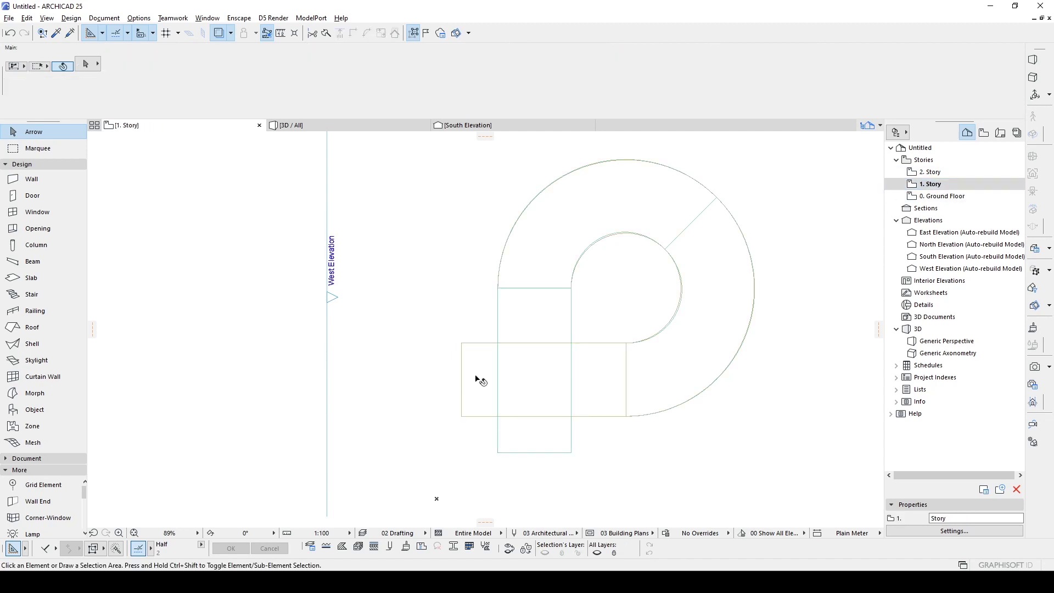
# Step: Draw two rectangular slabs on 1. Story with the stem slab's settings, filling the traced Ground Floor slab's outline on both sides of the stem
pyautogui.scroll(3, 477, 379)
pyautogui.scroll(-3, 443, 346)
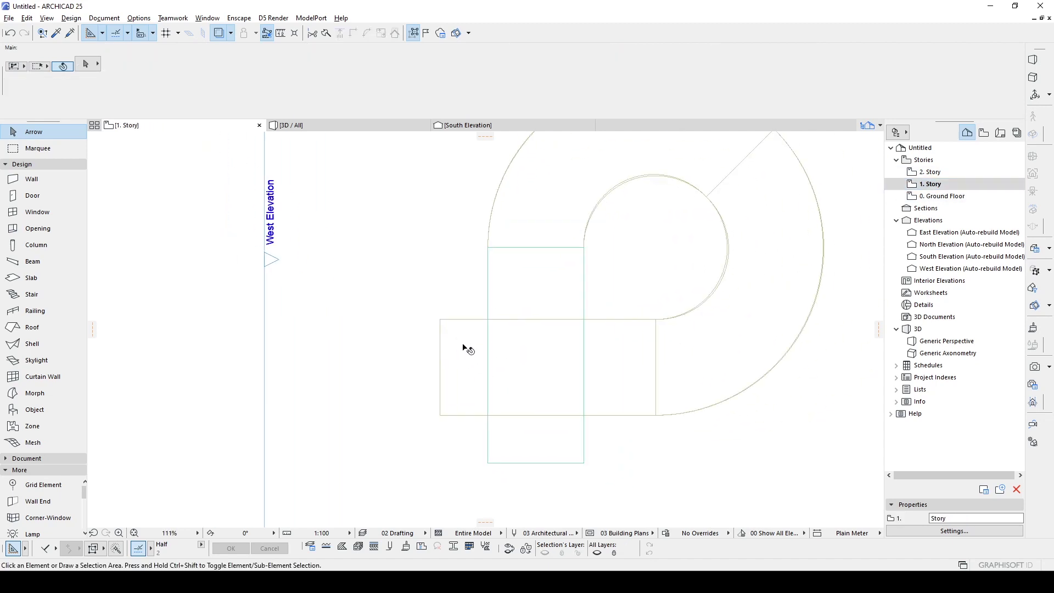
pyautogui.keyDown('alt'); pyautogui.click(478, 285); pyautogui.keyUp('alt')
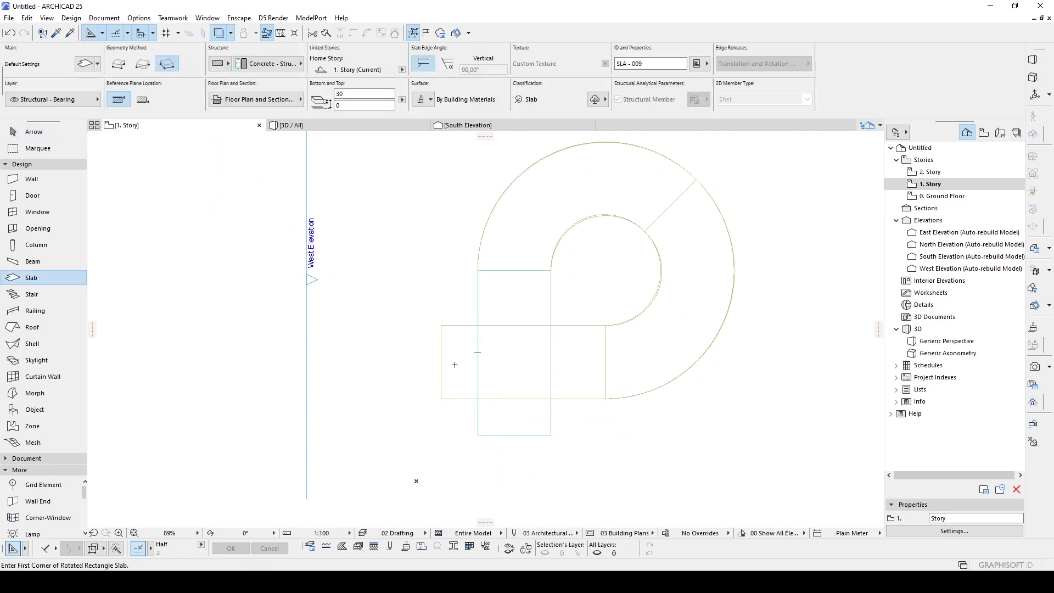
pyautogui.scroll(2, 455, 364)
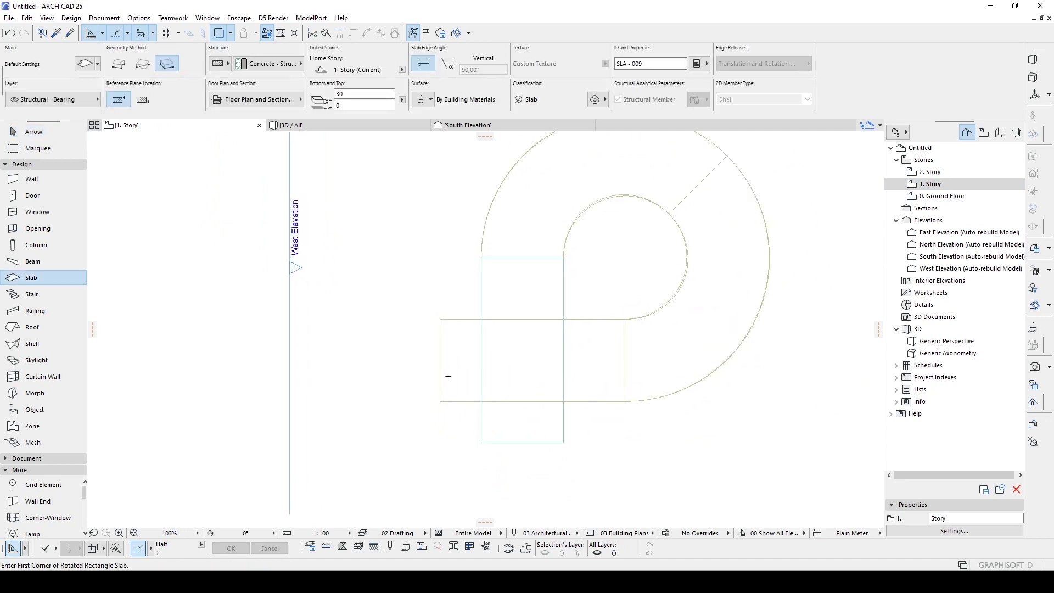
pyautogui.click(144, 65)
pyautogui.click(492, 304)
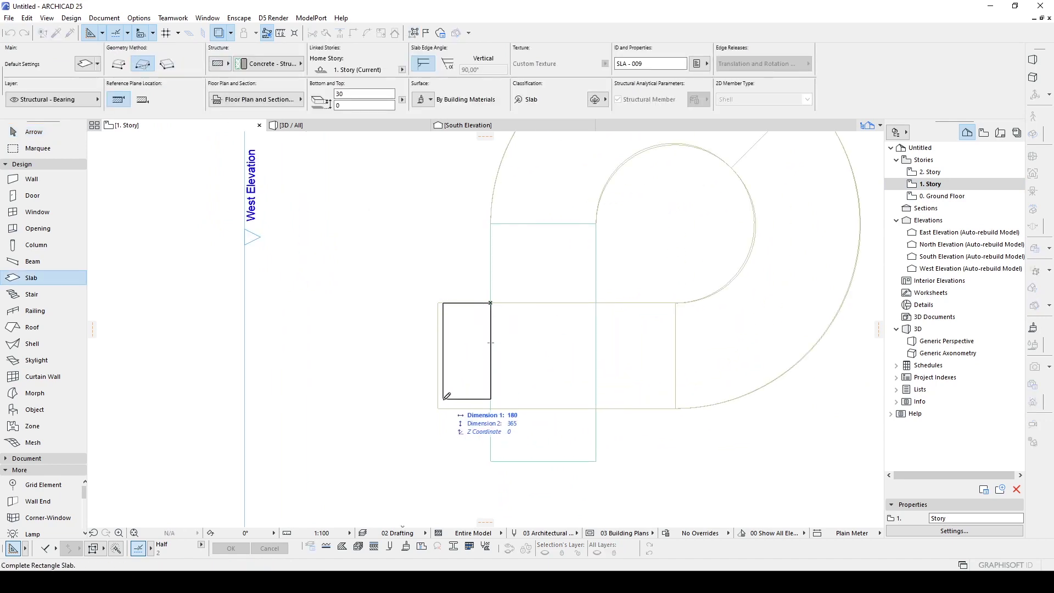
pyautogui.click(437, 407)
pyautogui.scroll(-2, 508, 326)
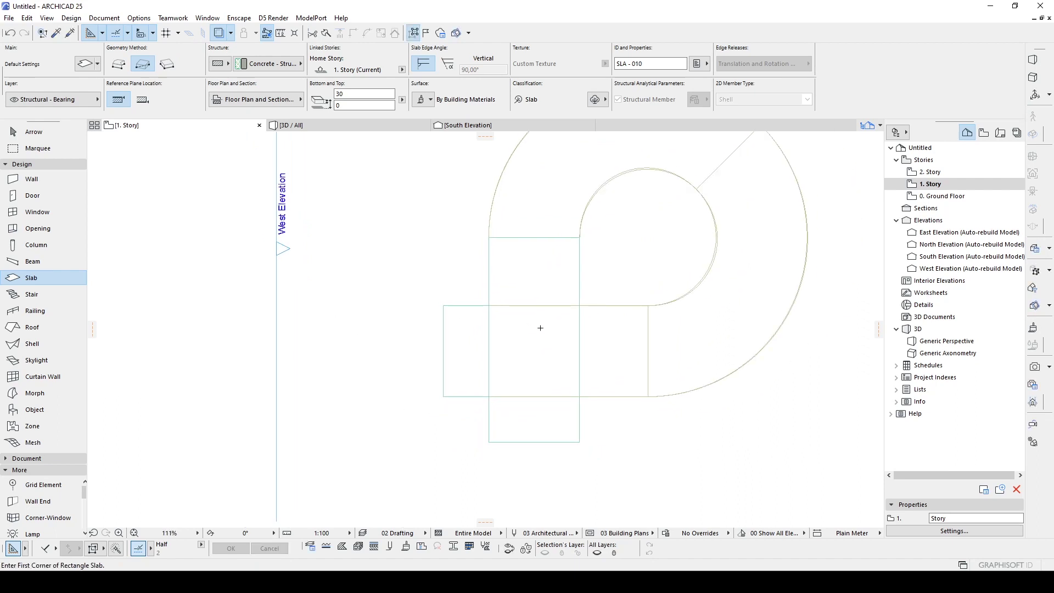
pyautogui.click(569, 309)
pyautogui.click(624, 382)
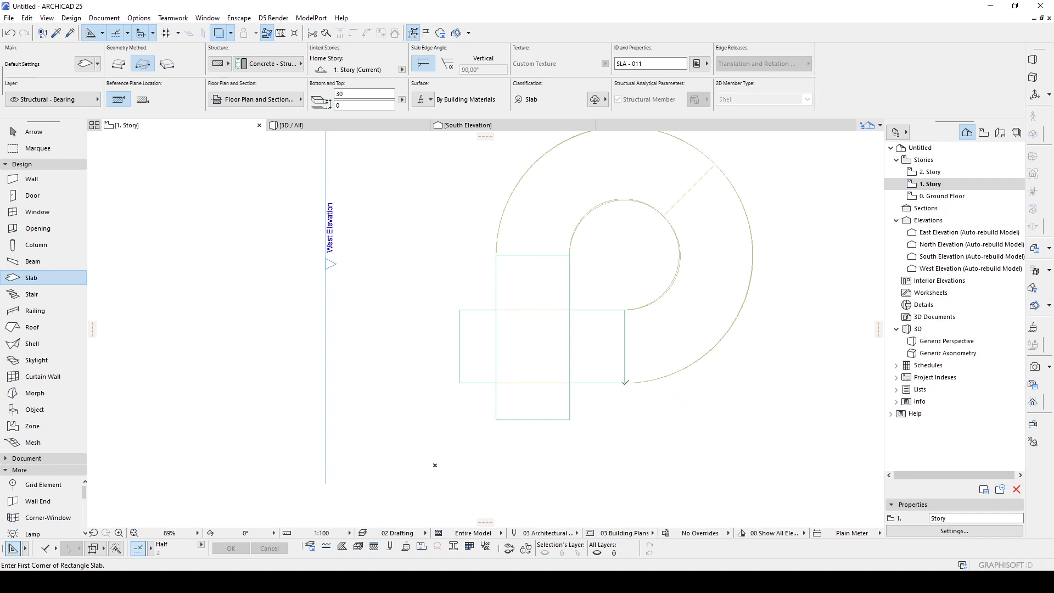
pyautogui.press('Escape')
# Step: In 3D, copy both curved morph pieces up from the Ground Floor slab's outer corner to the matching corner of the 1. Story slab
pyautogui.press('F3')
pyautogui.keyDown('shift'); pyautogui.moveTo(686, 337); pyautogui.dragTo(490, 317, button='middle'); pyautogui.keyUp('shift')
pyautogui.keyDown('shift'); pyautogui.moveTo(423, 348); pyautogui.dragTo(504, 341, button='middle'); pyautogui.keyUp('shift')
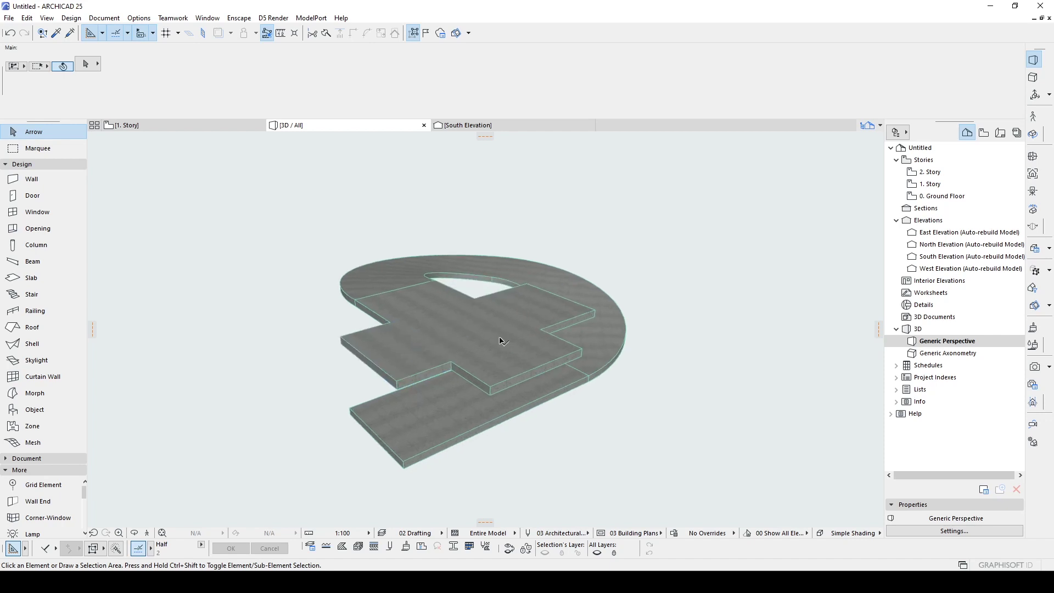
pyautogui.keyDown('shift'); pyautogui.moveTo(620, 328); pyautogui.dragTo(410, 328, button='middle'); pyautogui.keyUp('shift')
pyautogui.keyDown('shift'); pyautogui.moveTo(588, 341); pyautogui.dragTo(492, 369, button='middle'); pyautogui.keyUp('shift')
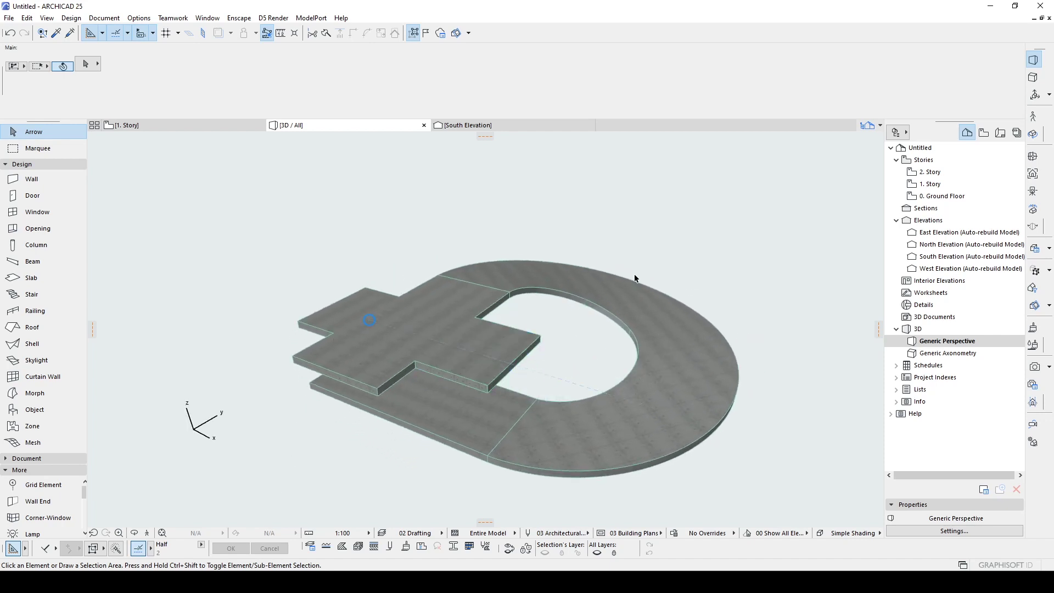
pyautogui.click(513, 278)
pyautogui.keyDown('shift'); pyautogui.click(677, 387); pyautogui.keyUp('shift')
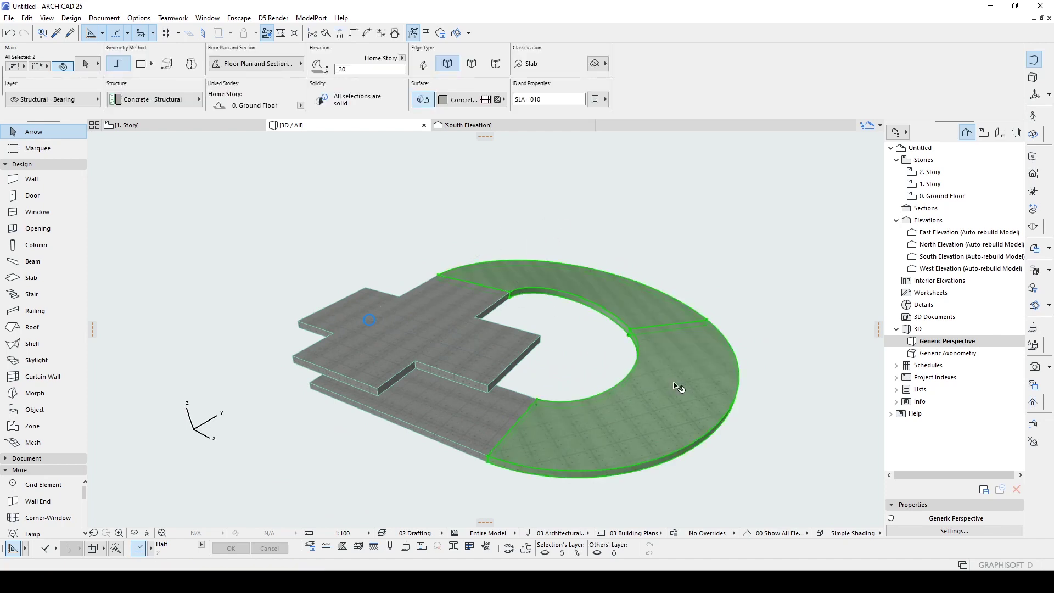
pyautogui.click(487, 457)
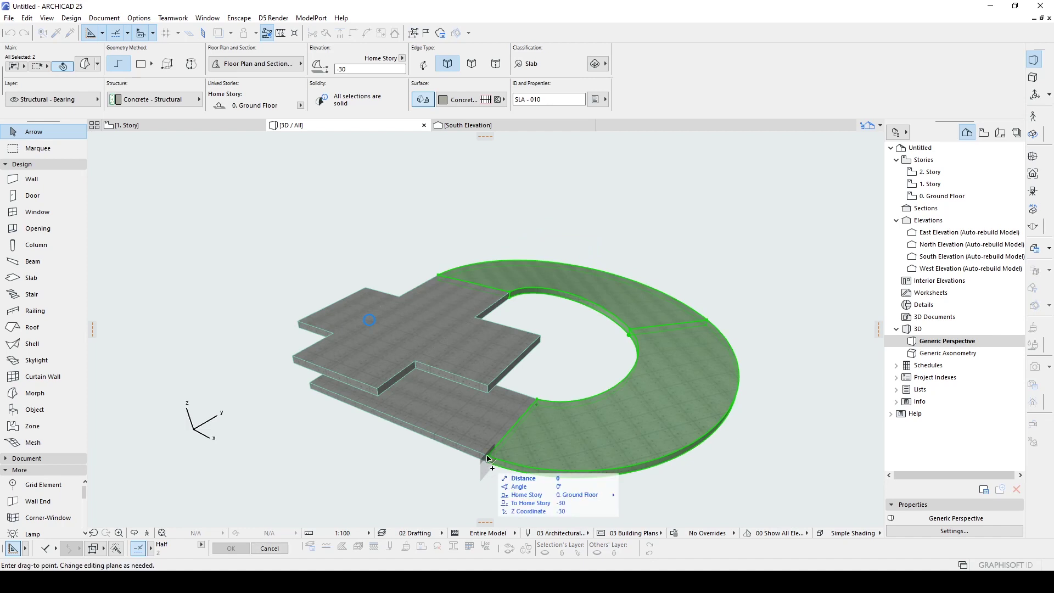
pyautogui.click(487, 395)
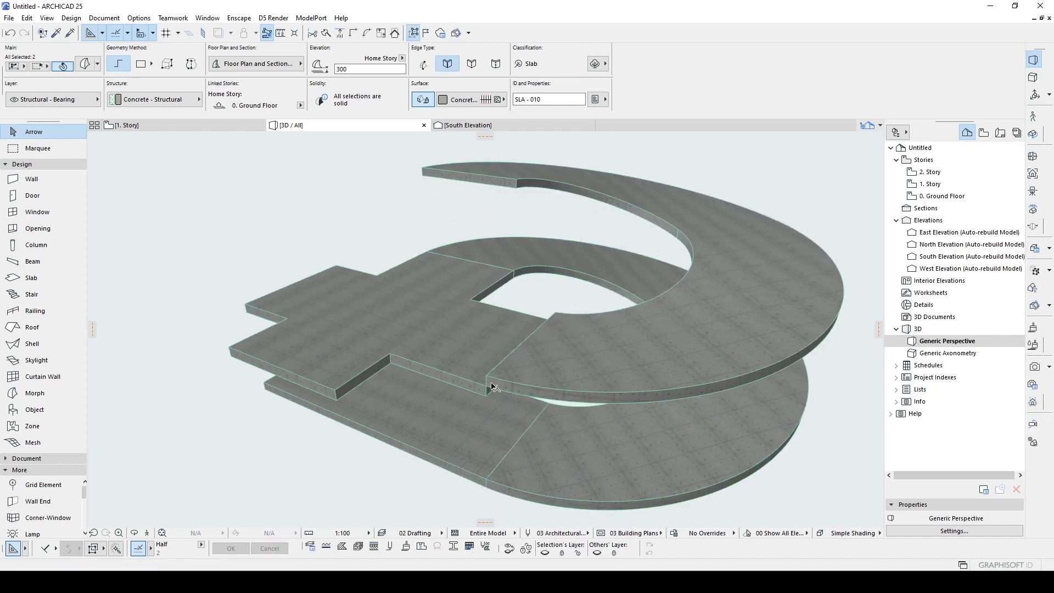
# Step: Try to move the corner node of the copied curved morph down along the adjoining slab's vertical edge
pyautogui.click(488, 379)
pyautogui.click(541, 430)
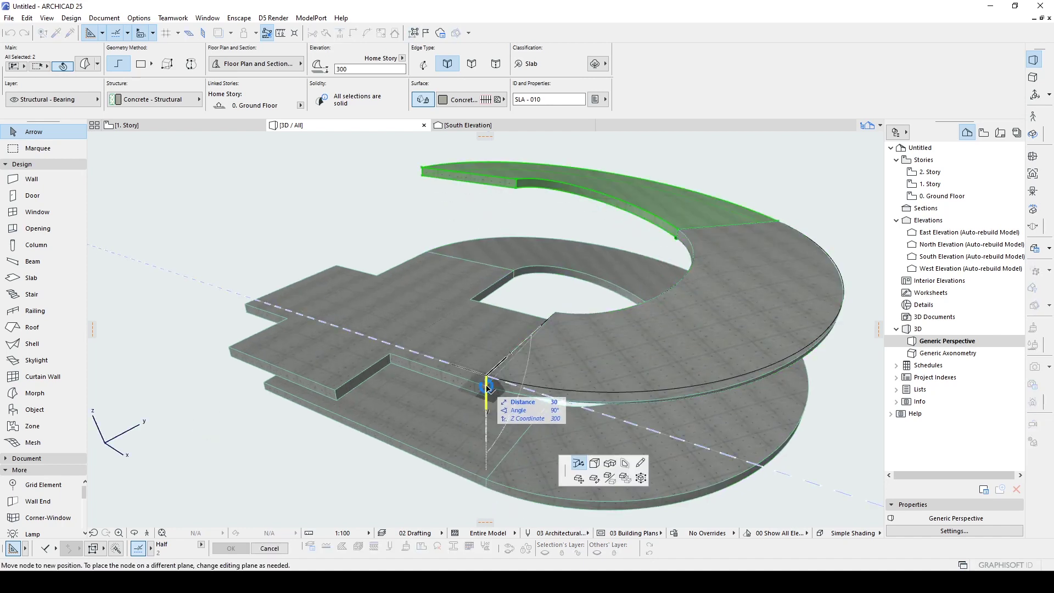
pyautogui.click(485, 388)
pyautogui.hotkey('ctrl', 'z')
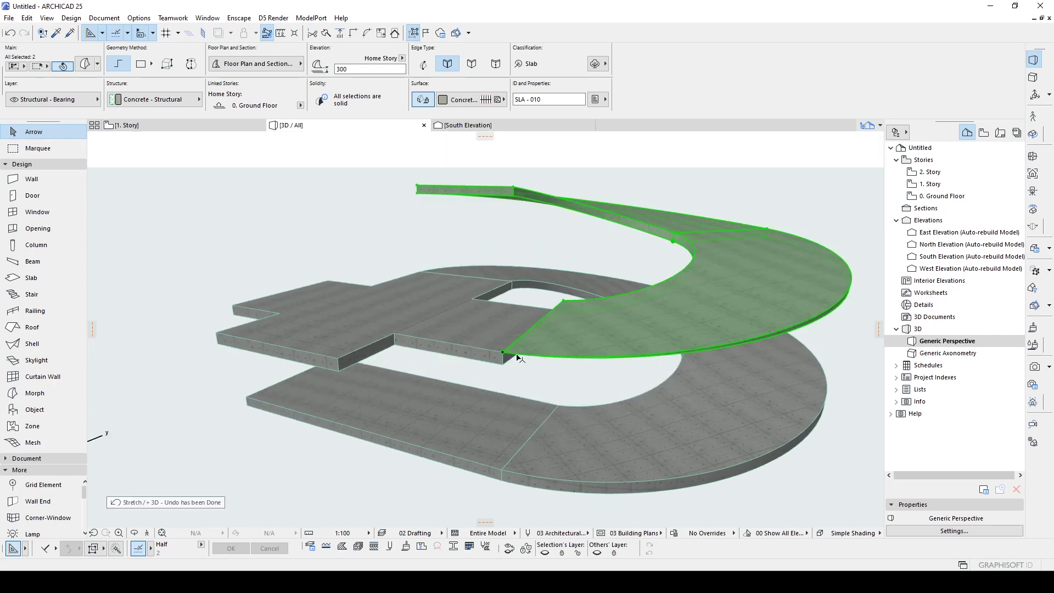
# Step: Drag both copied curved morphs down to an elevation of 270 so they sit flush with the adjoining slab
pyautogui.hotkey('ctrl', 'd')
pyautogui.click(503, 340)
pyautogui.click(502, 351)
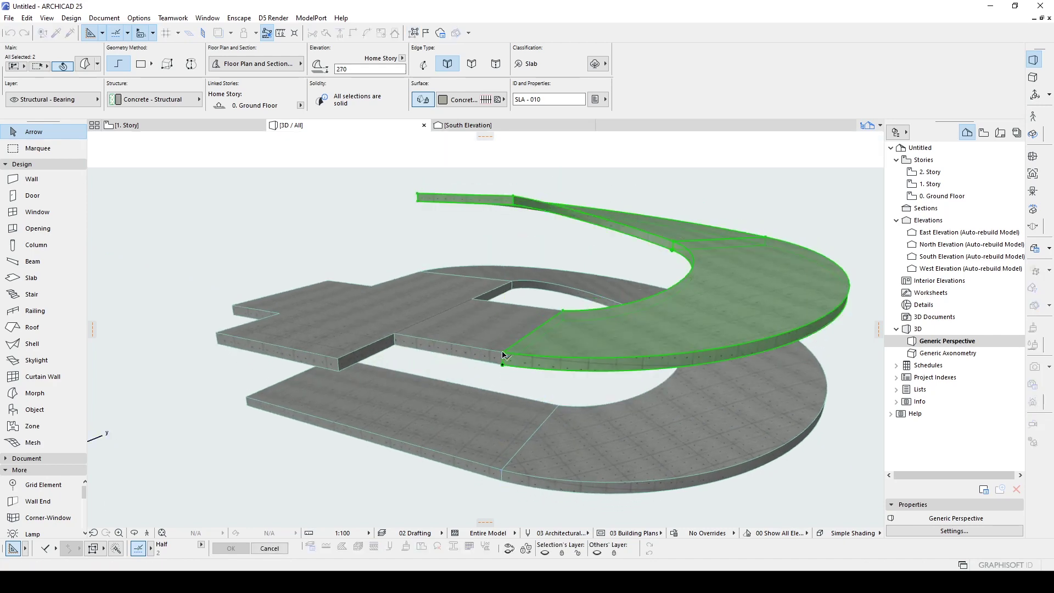
pyautogui.click(283, 189)
# Step: Copy the 1. Story stem slab in place and set its home story to 2. Story to meet the upper curve's end
pyautogui.scroll(-2, 389, 278)
pyautogui.keyDown('shift'); pyautogui.moveTo(363, 275); pyautogui.dragTo(739, 329, button='middle'); pyautogui.keyUp('shift')
pyautogui.scroll(-1, 486, 362)
pyautogui.click(285, 374)
pyautogui.moveTo(376, 341); pyautogui.dragTo(490, 292, button='middle')
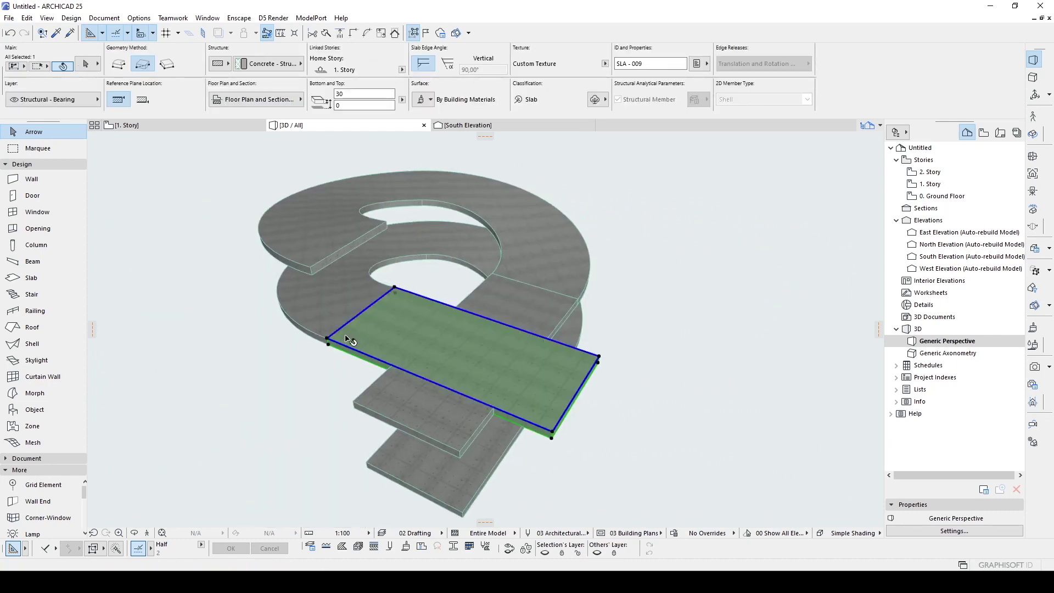
pyautogui.hotkey('ctrl', 'shift', 'd')
pyautogui.click(327, 338)
pyautogui.press('Escape')
pyautogui.click(403, 70)
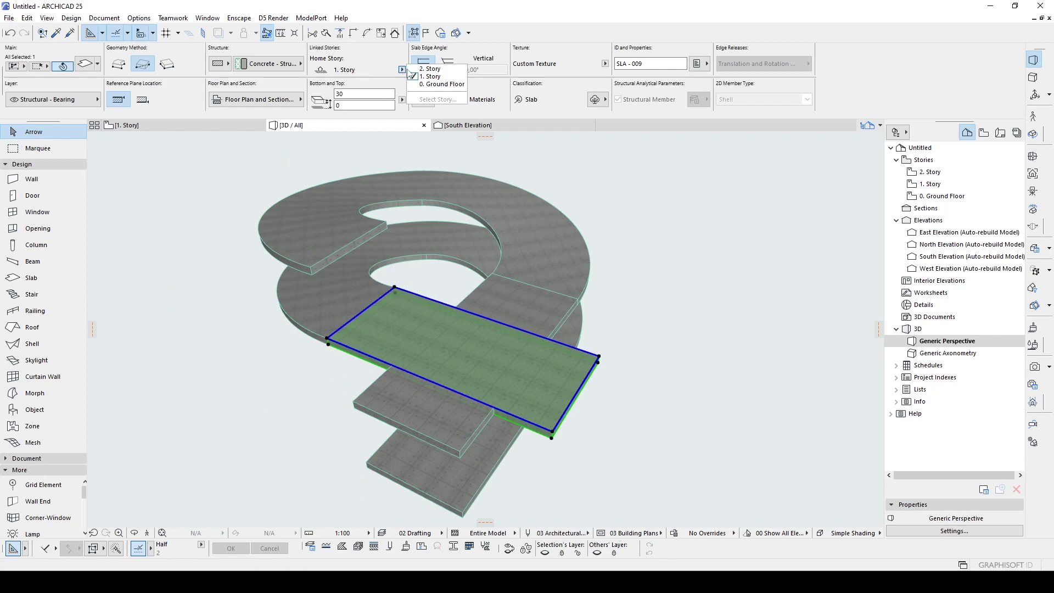
pyautogui.click(426, 70)
pyautogui.click(685, 232)
# Step: Open the Ground Floor plan and set up the Wall tool with a basic structure and a thickness of 20
pyautogui.scroll(2, 365, 343)
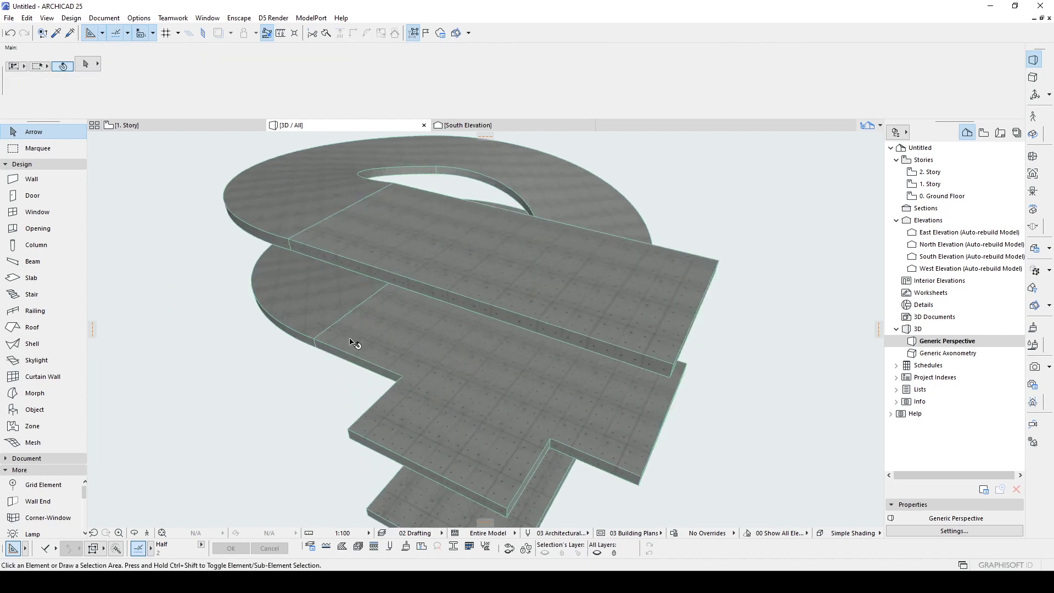
pyautogui.keyDown('shift'); pyautogui.moveTo(356, 344); pyautogui.dragTo(334, 315, button='middle'); pyautogui.keyUp('shift')
pyautogui.scroll(-3, 469, 341)
pyautogui.keyDown('shift'); pyautogui.moveTo(470, 341); pyautogui.dragTo(345, 299, button='middle'); pyautogui.keyUp('shift')
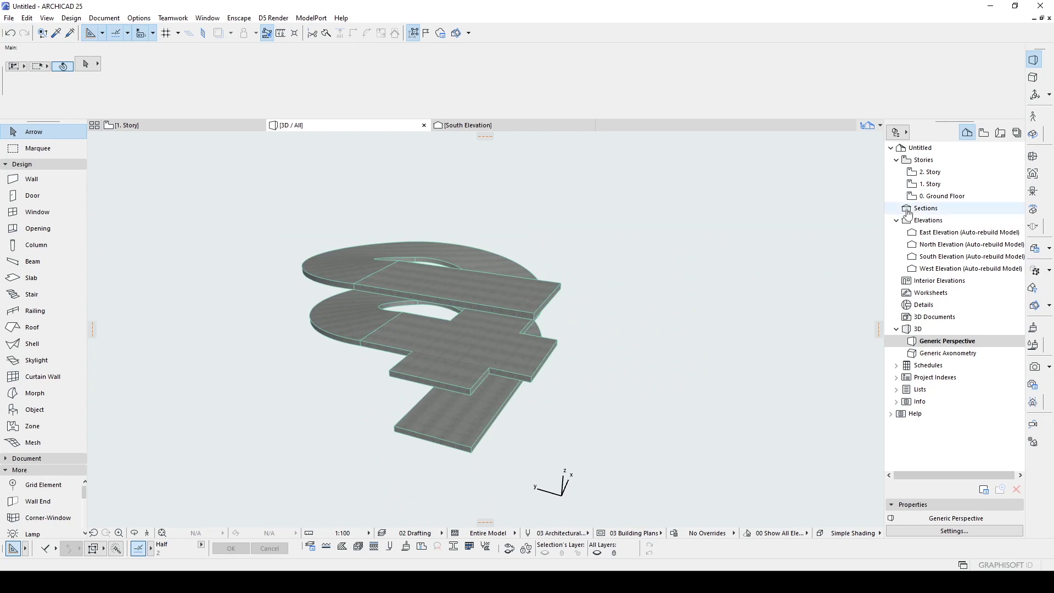
pyautogui.doubleClick(942, 196)
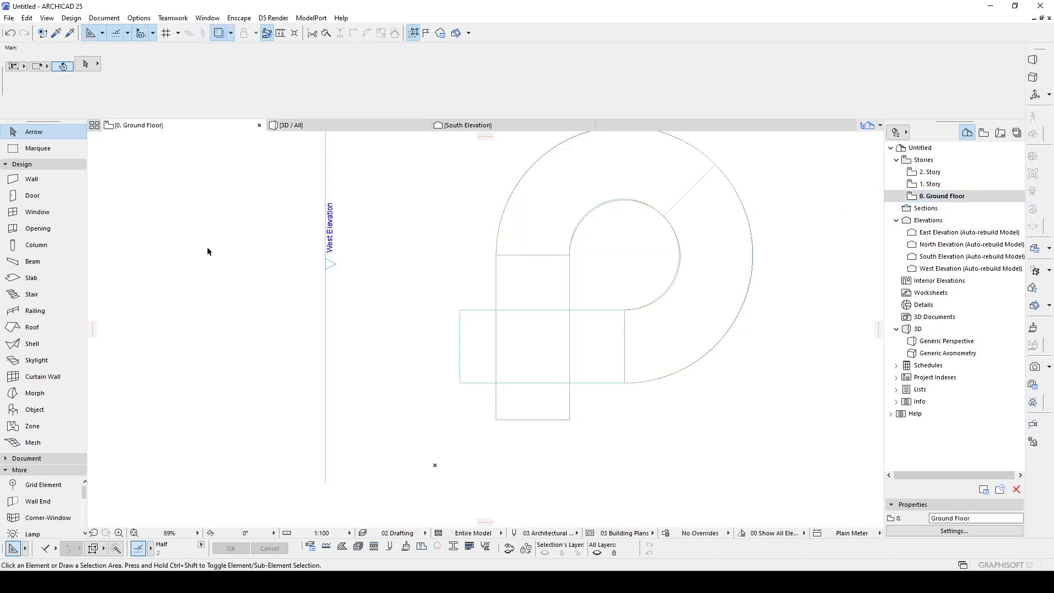
pyautogui.click(33, 179)
pyautogui.click(228, 67)
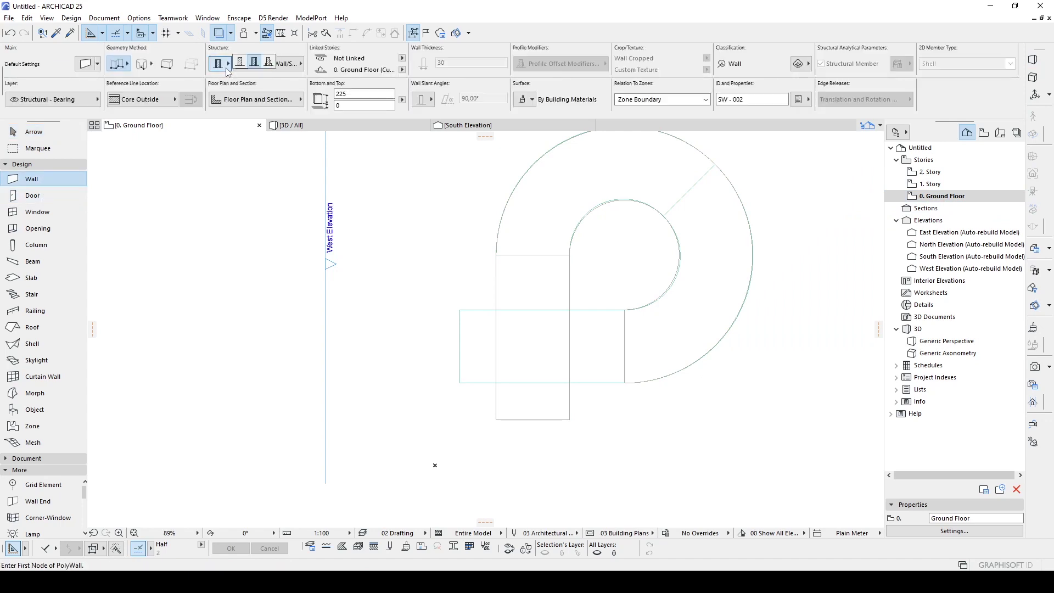
pyautogui.click(241, 65)
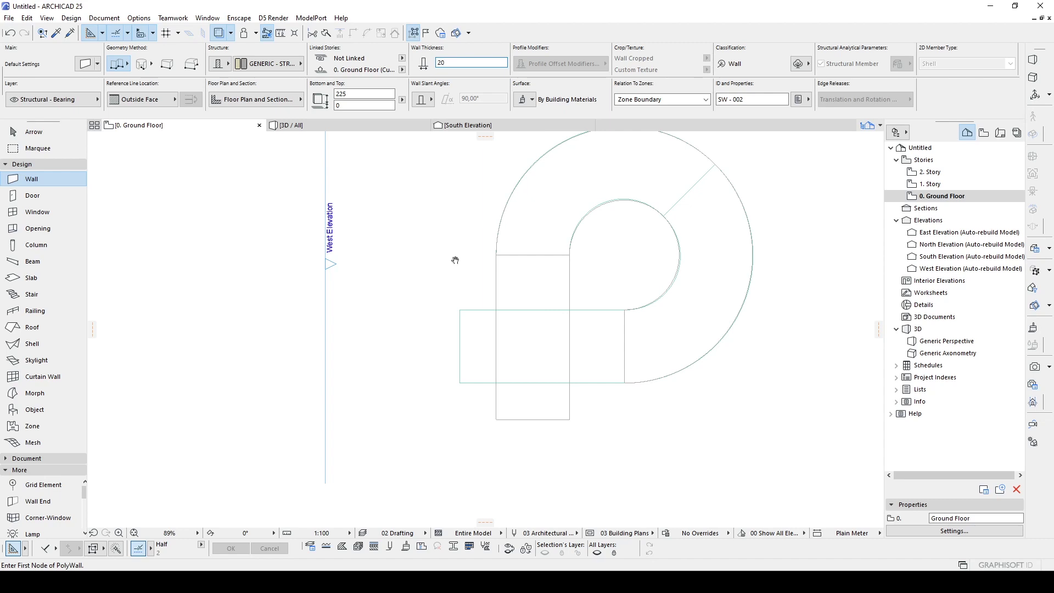
# Step: Draw a curved wall along the ramp's outer arc, from the hook's lower outer corner to the stem's outer corner
pyautogui.moveTo(637, 294)
pyautogui.mouseDown(button='middle')
pyautogui.moveTo(536, 417)
pyautogui.moveTo(536, 331)
pyautogui.mouseUp(button='middle')
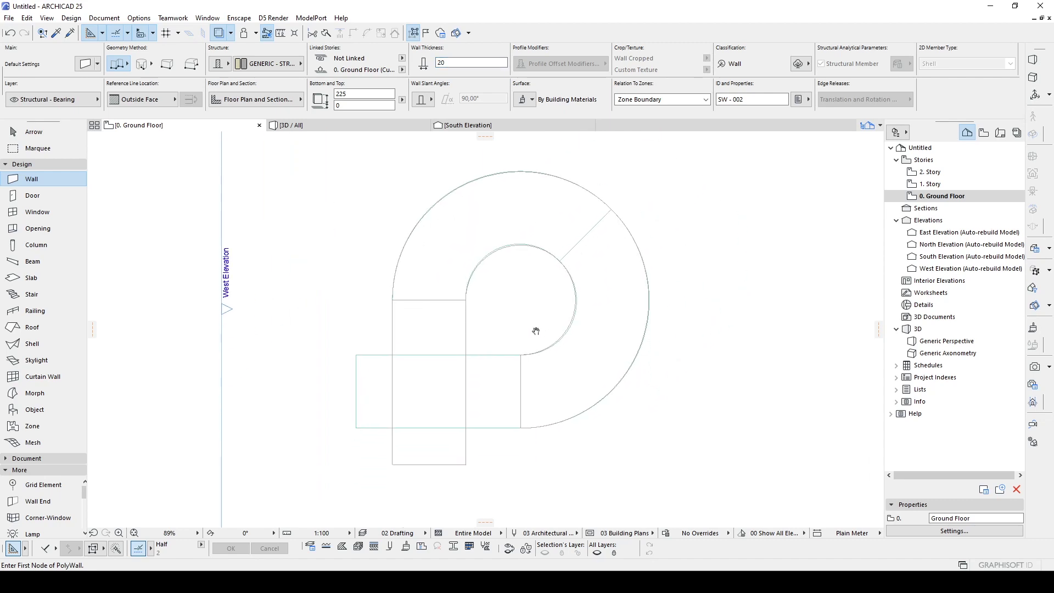
pyautogui.click(520, 428)
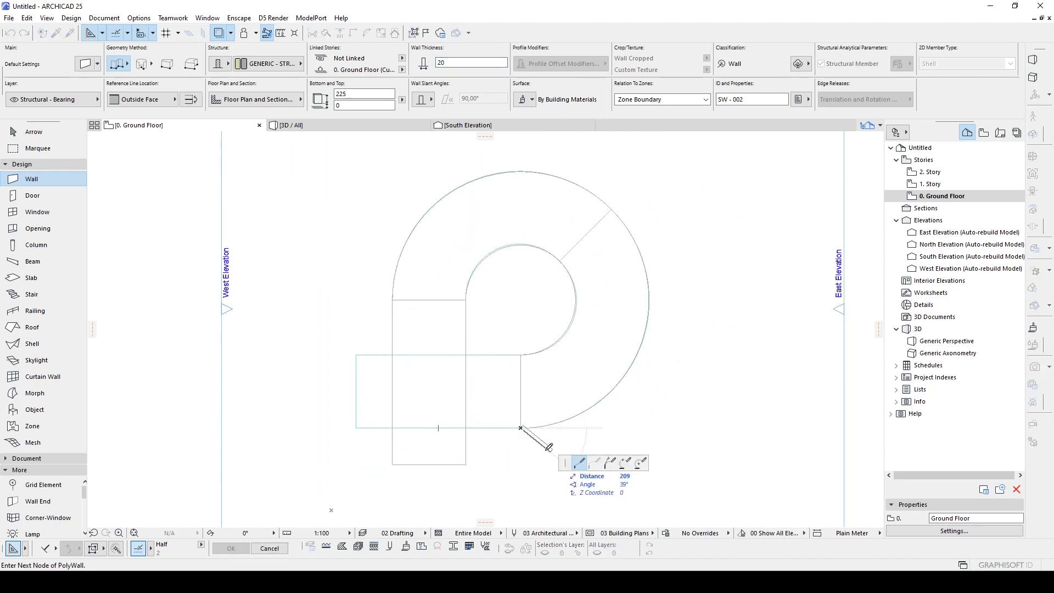
pyautogui.click(609, 463)
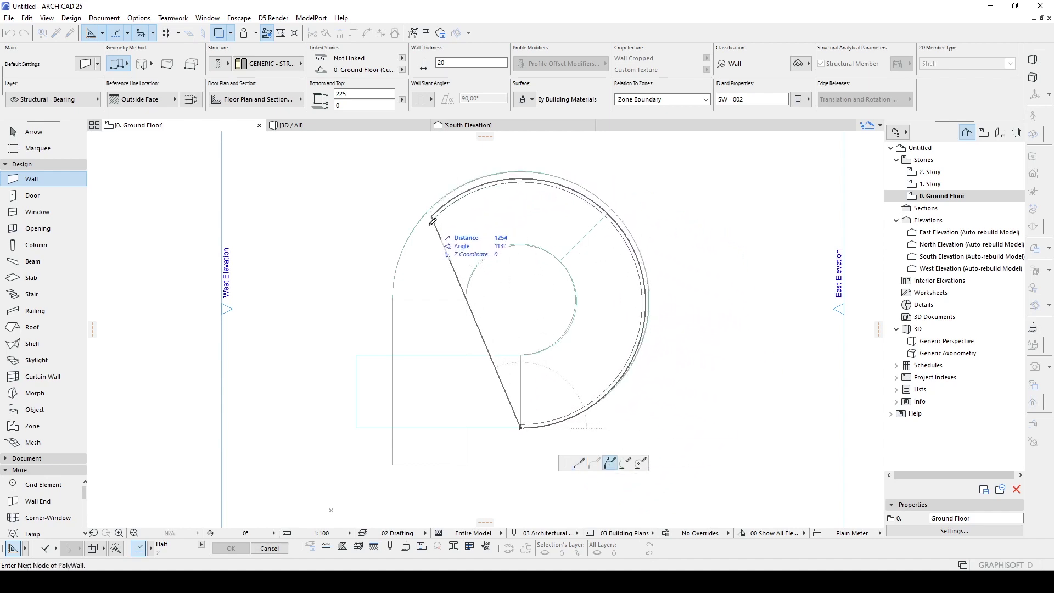
pyautogui.click(393, 298)
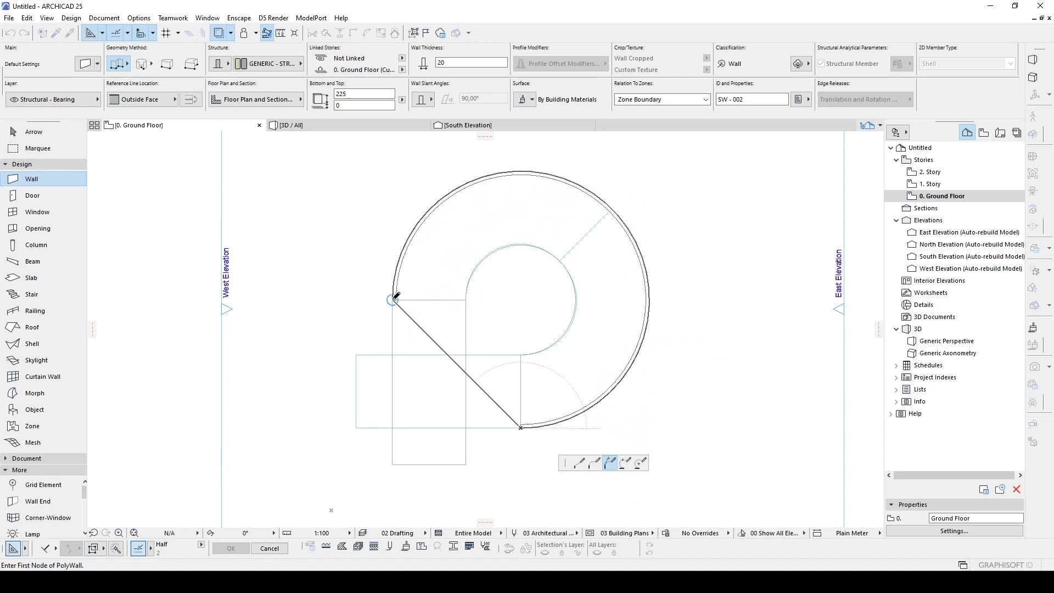
pyautogui.click(394, 297)
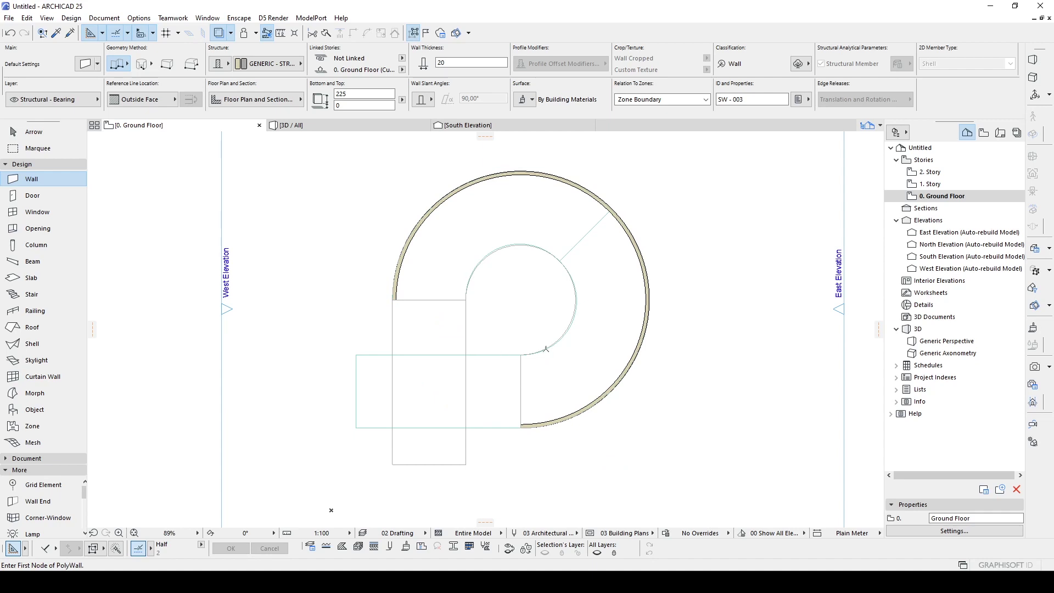
# Step: Draw a curved wall along the ramp's inner arc, from the stem's inner corner to the hook's inner corner
pyautogui.scroll(5, 546, 347)
pyautogui.click(520, 353)
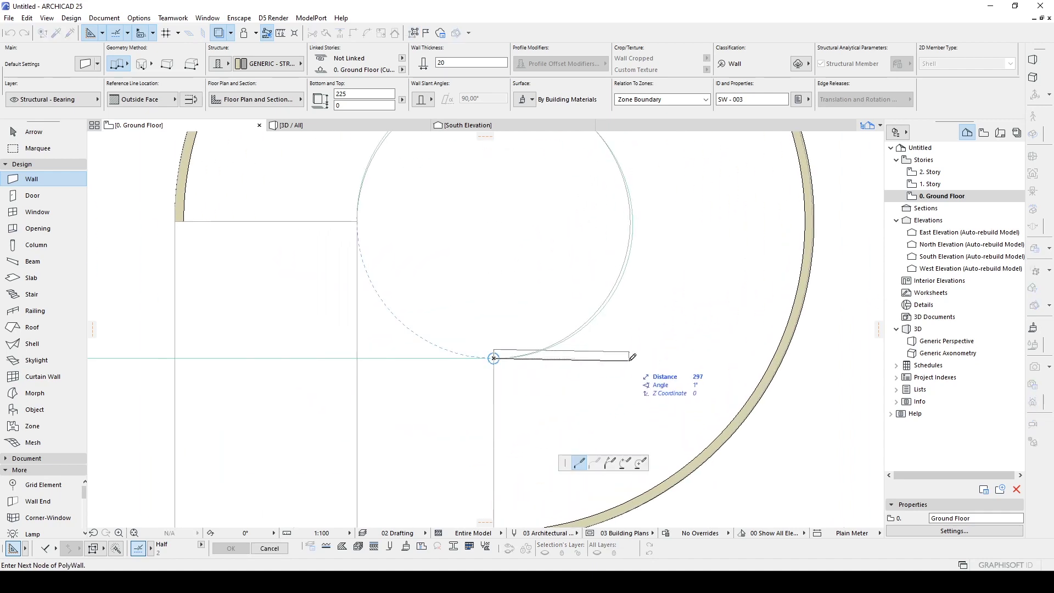
pyautogui.click(609, 463)
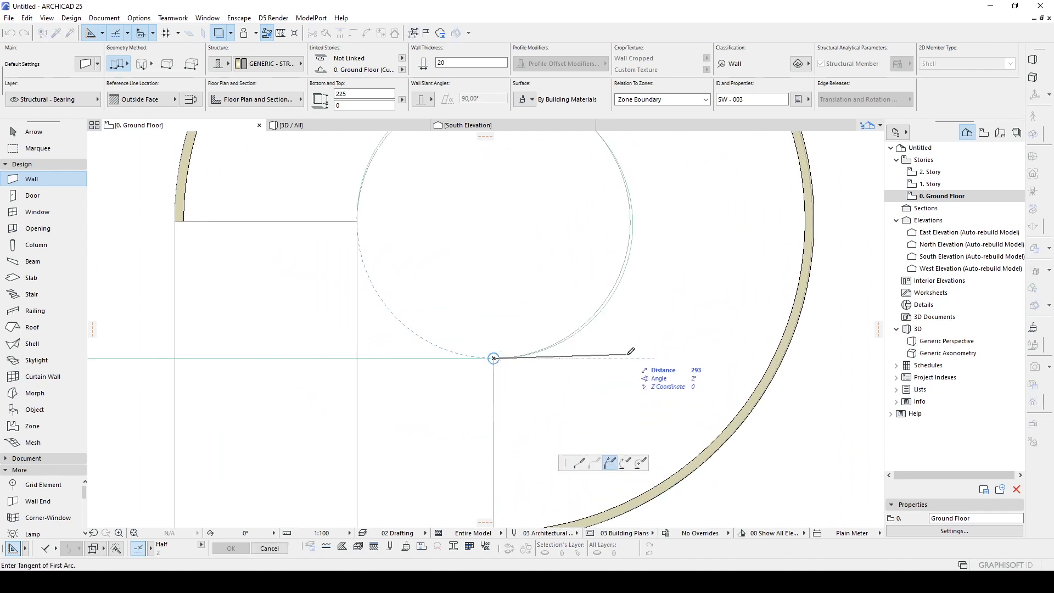
pyautogui.click(628, 354)
pyautogui.moveTo(647, 240); pyautogui.dragTo(710, 411, button='middle')
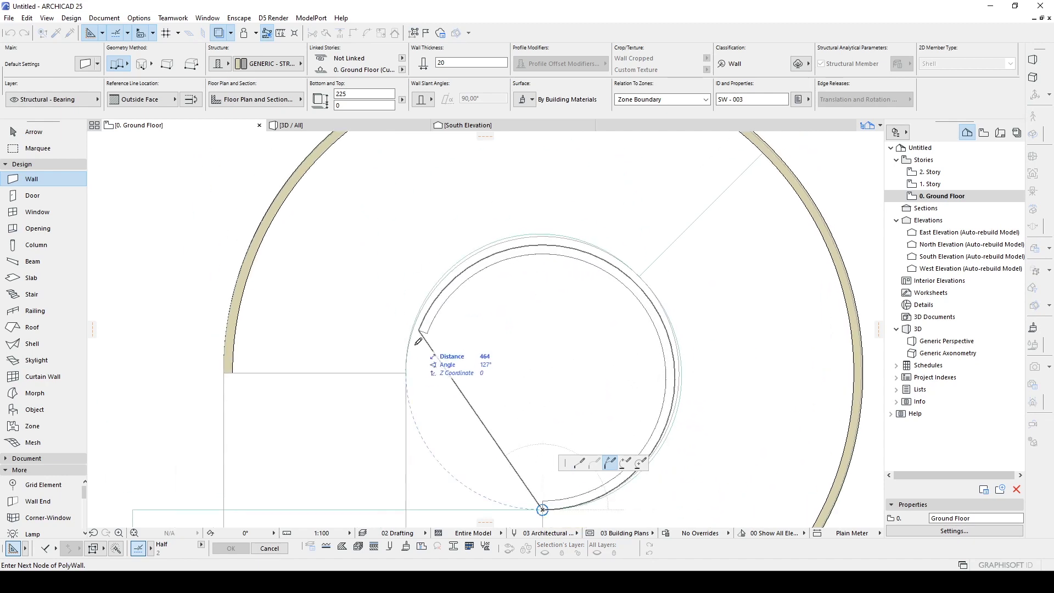
pyautogui.doubleClick(405, 373)
# Step: Flip the inner curved wall across its reference line so its body lies over the ramp
pyautogui.keyDown('shift'); pyautogui.click(411, 366); pyautogui.keyUp('shift')
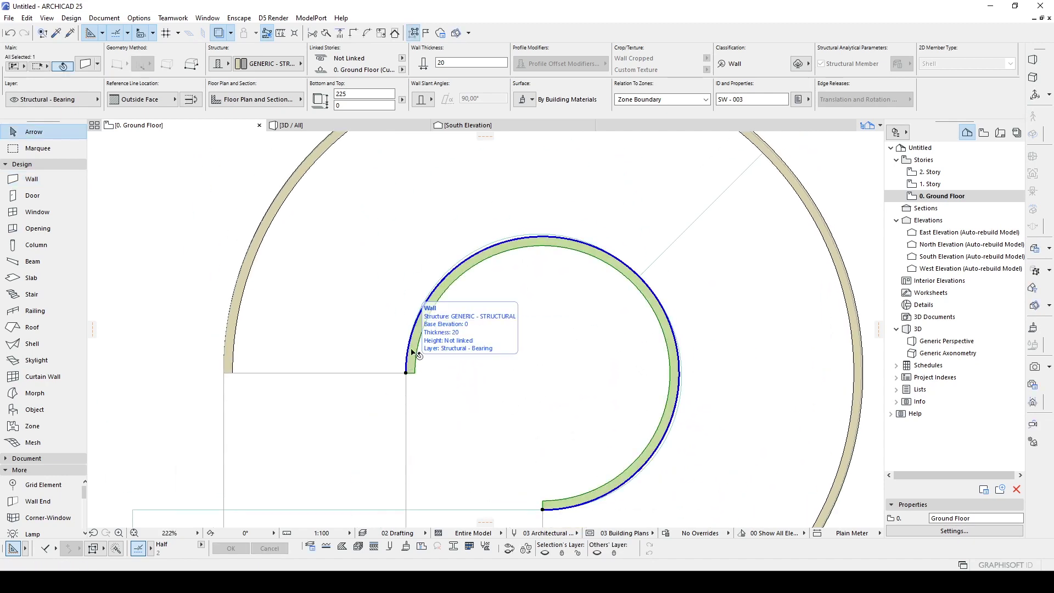
pyautogui.click(192, 106)
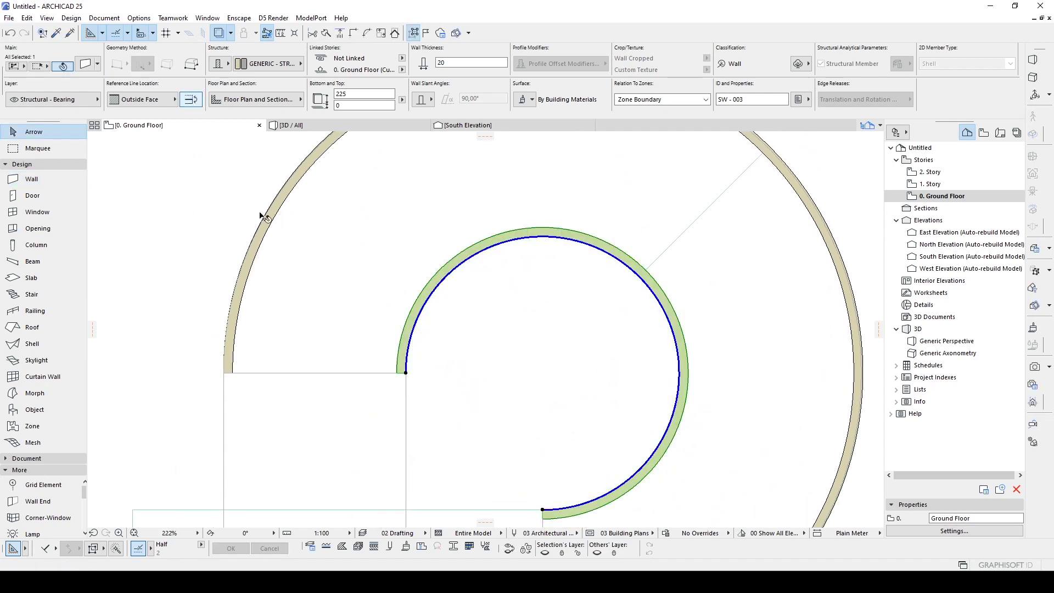
pyautogui.press('Escape')
# Step: Reshape the inner edge of the hook-side curved morph to follow the inner face of the inner wall
pyautogui.scroll(-2, 558, 275)
pyautogui.click(560, 274)
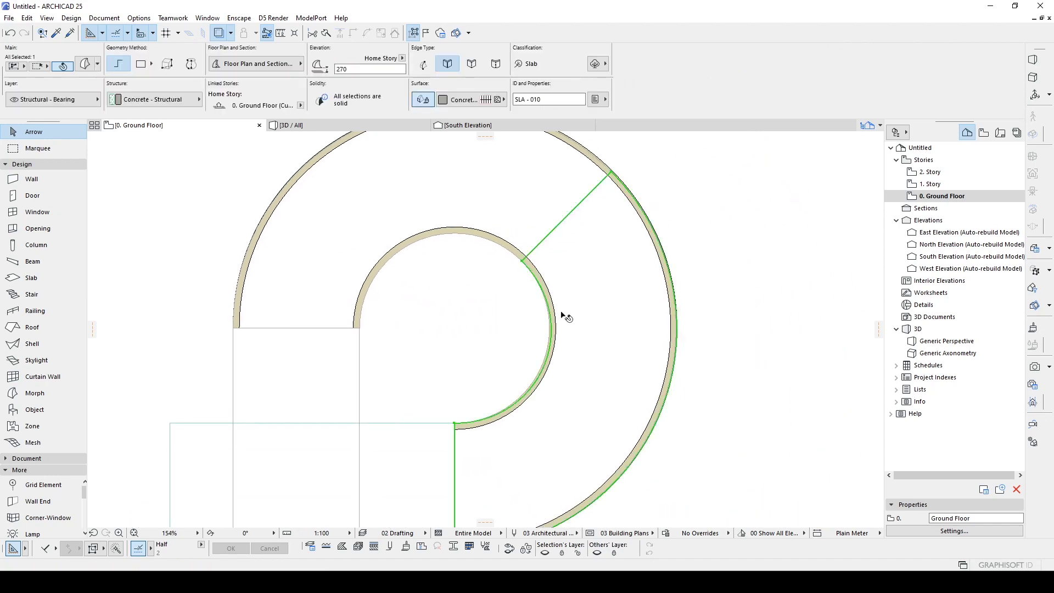
pyautogui.scroll(5, 565, 317)
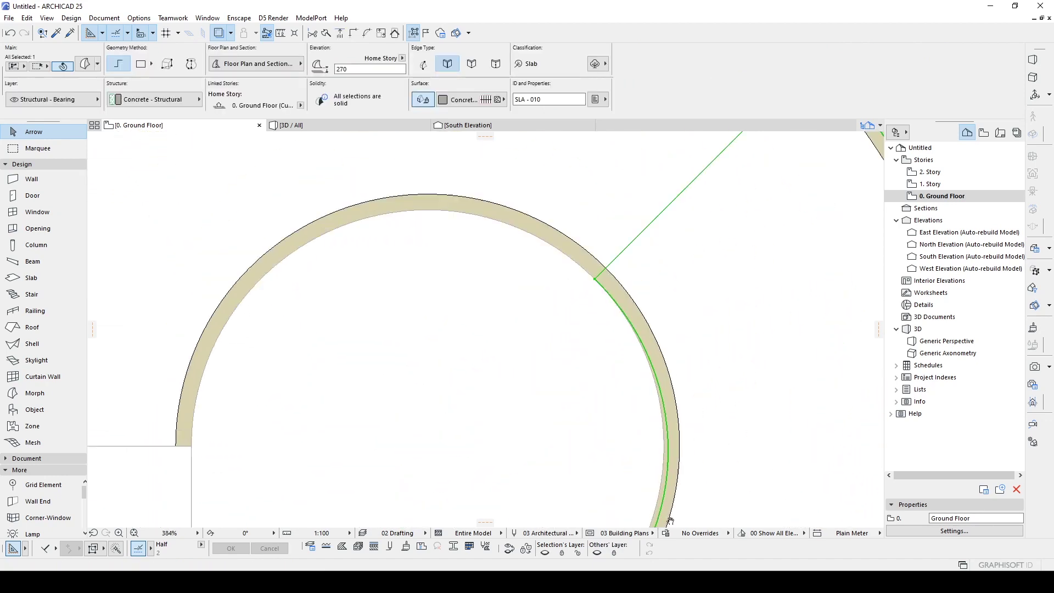
pyautogui.scroll(-4, 686, 335)
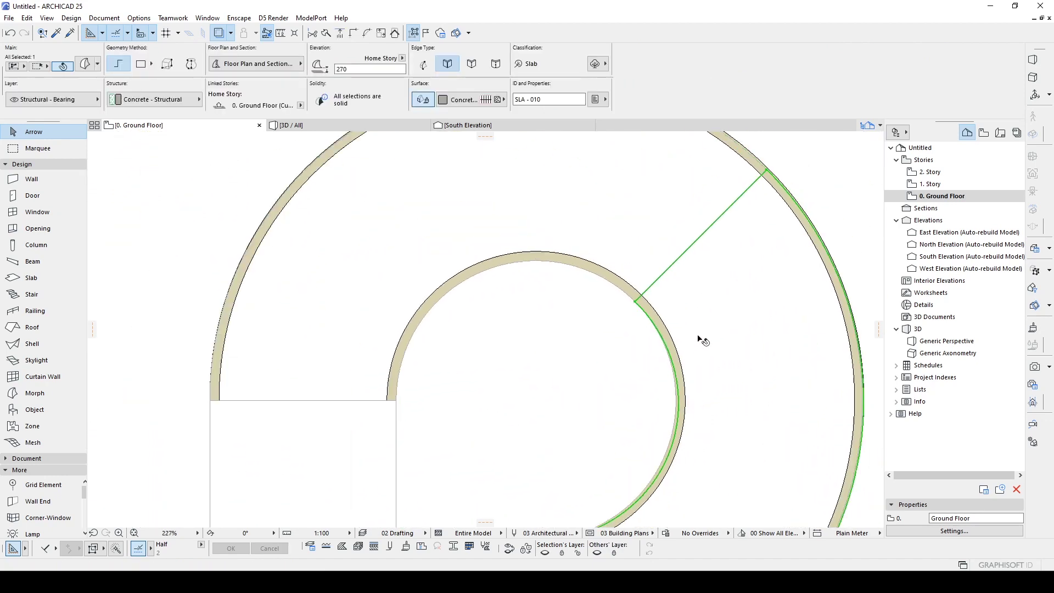
pyautogui.click(614, 246)
pyautogui.scroll(2, 487, 303)
pyautogui.scroll(2, 487, 304)
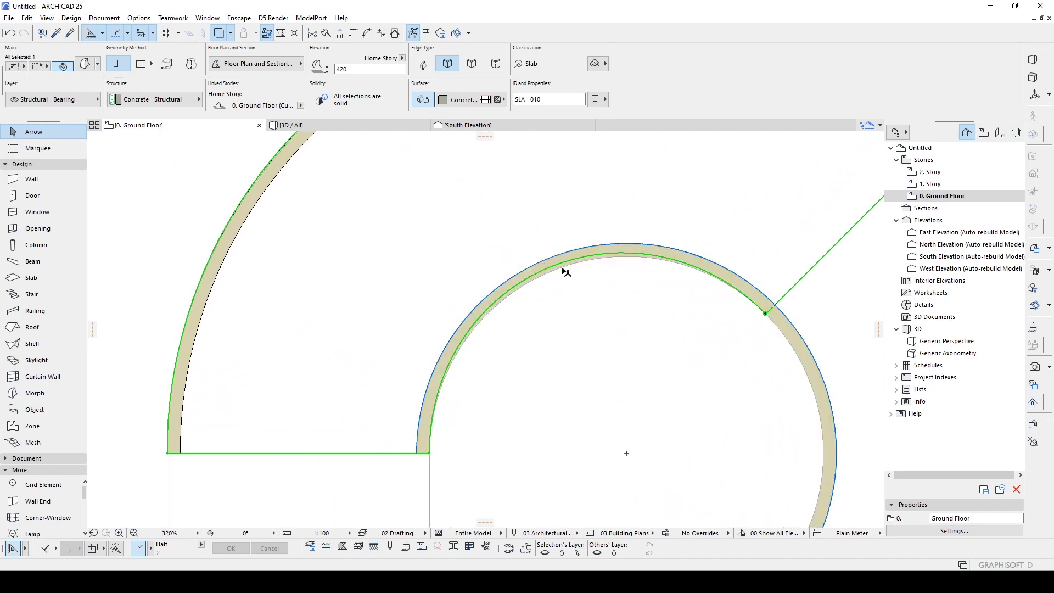
pyautogui.scroll(4, 569, 262)
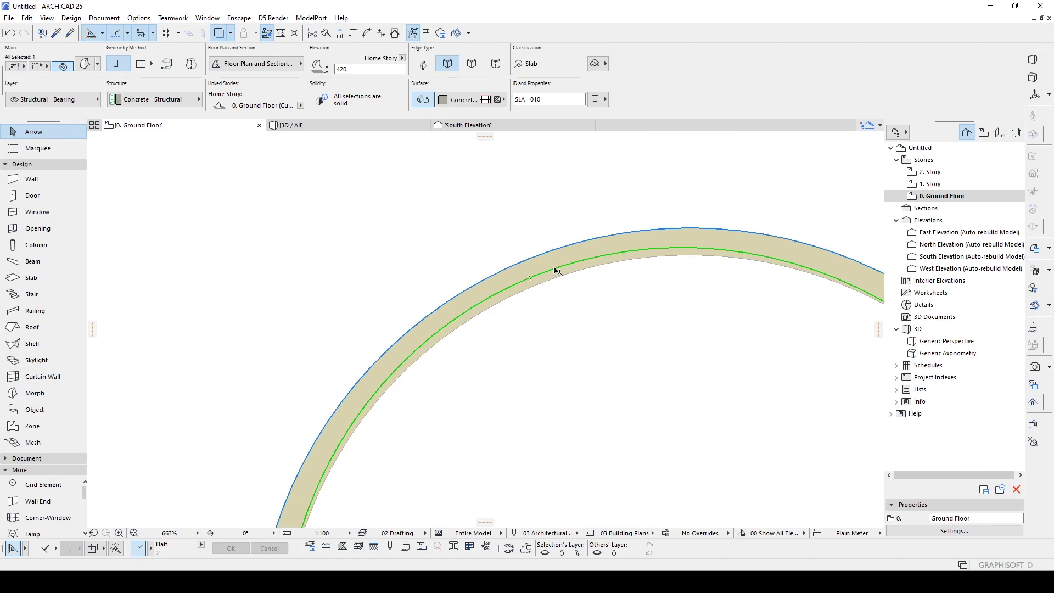
pyautogui.click(555, 270)
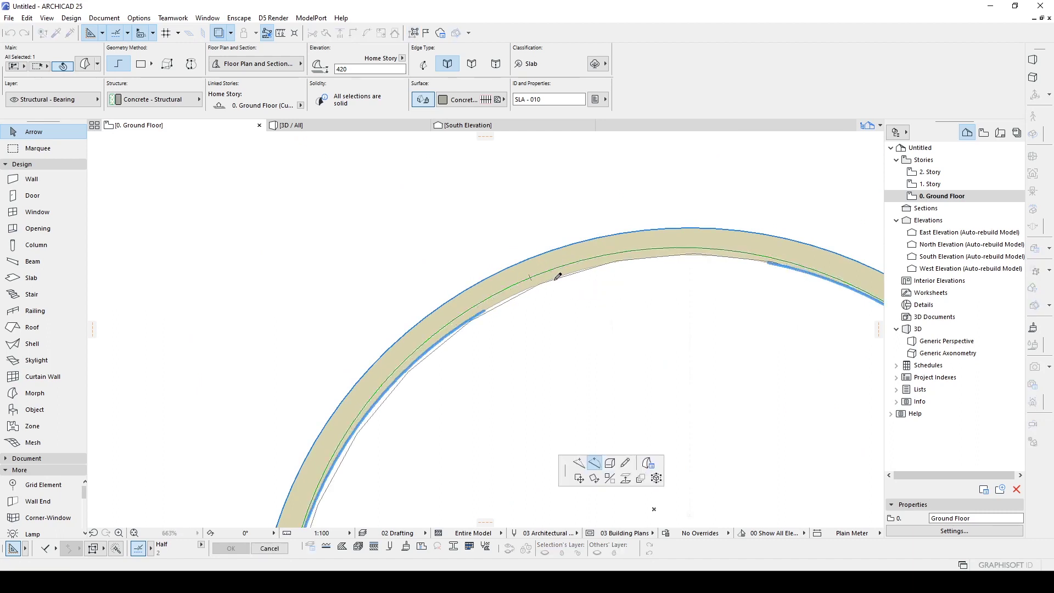
pyautogui.click(554, 279)
pyautogui.scroll(-4, 510, 324)
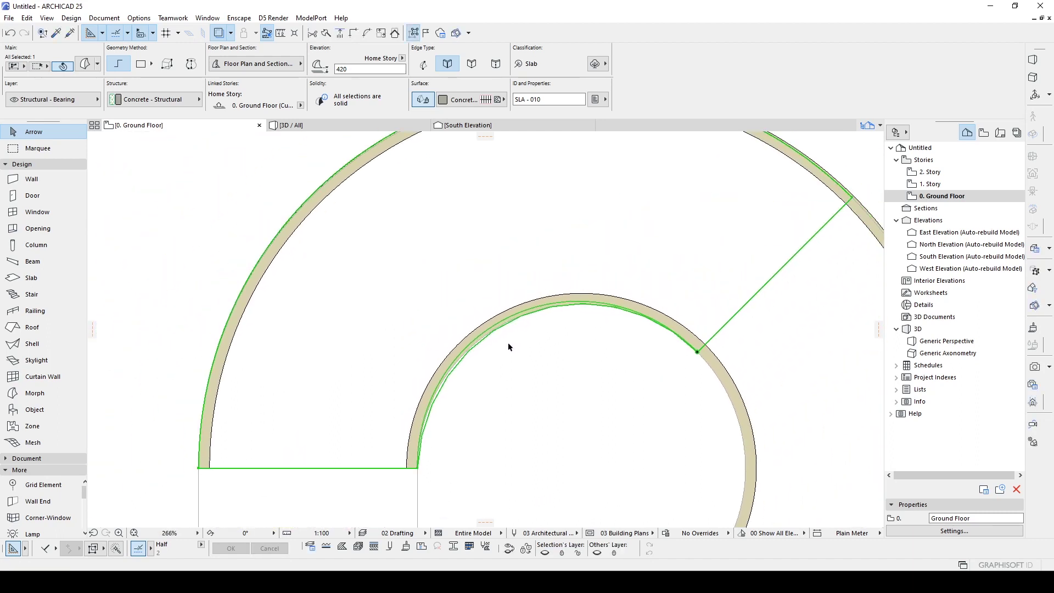
pyautogui.click(519, 363)
pyautogui.scroll(-2, 455, 332)
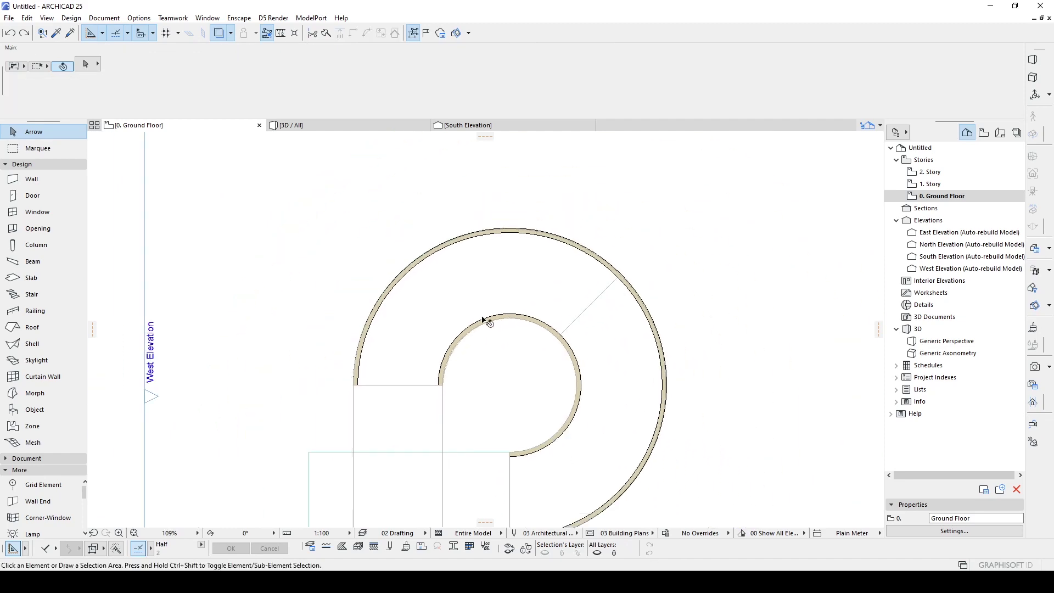
# Step: In the 3D view, set the bottom offset of both curved walls to -20
pyautogui.scroll(-2, 694, 334)
pyautogui.press('F3')
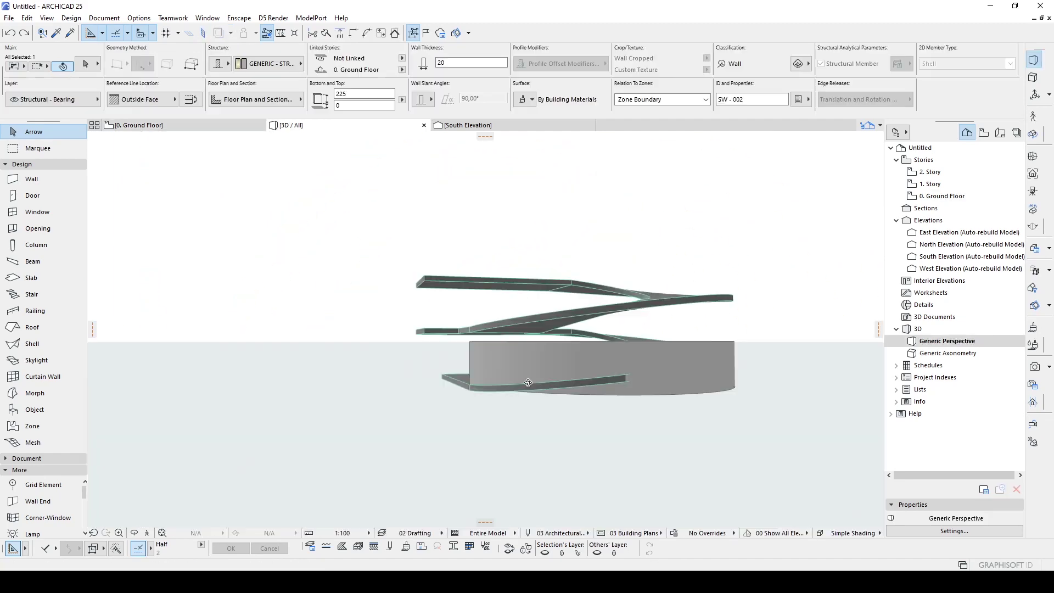
pyautogui.keyDown('shift'); pyautogui.moveTo(521, 380); pyautogui.dragTo(608, 399, button='middle'); pyautogui.keyUp('shift')
pyautogui.keyDown('shift'); pyautogui.moveTo(542, 399); pyautogui.dragTo(722, 412, button='middle'); pyautogui.keyUp('shift')
pyautogui.keyDown('shift'); pyautogui.click(554, 353); pyautogui.keyUp('shift')
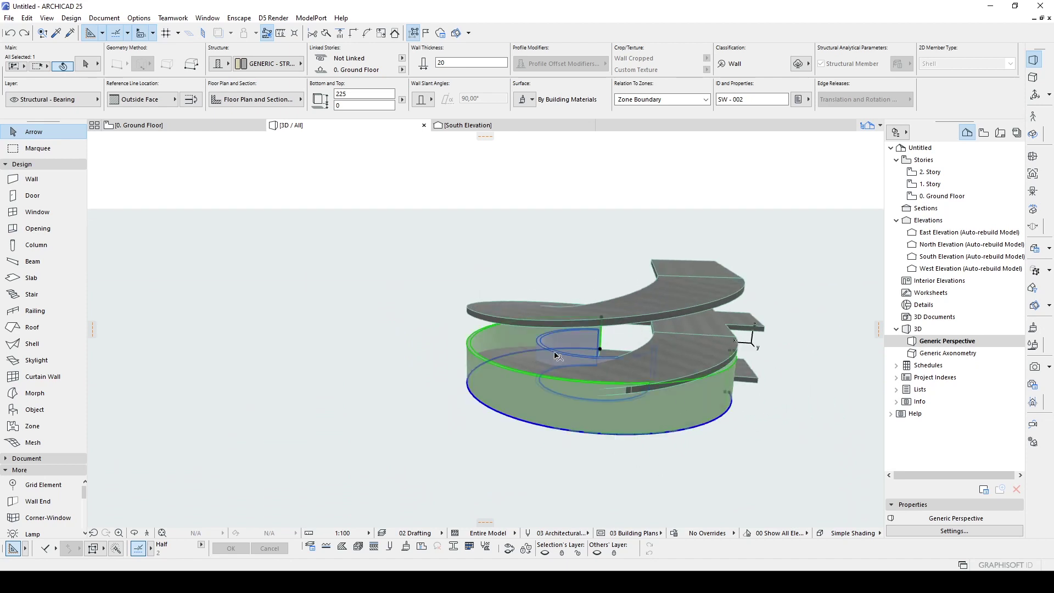
pyautogui.click(361, 103)
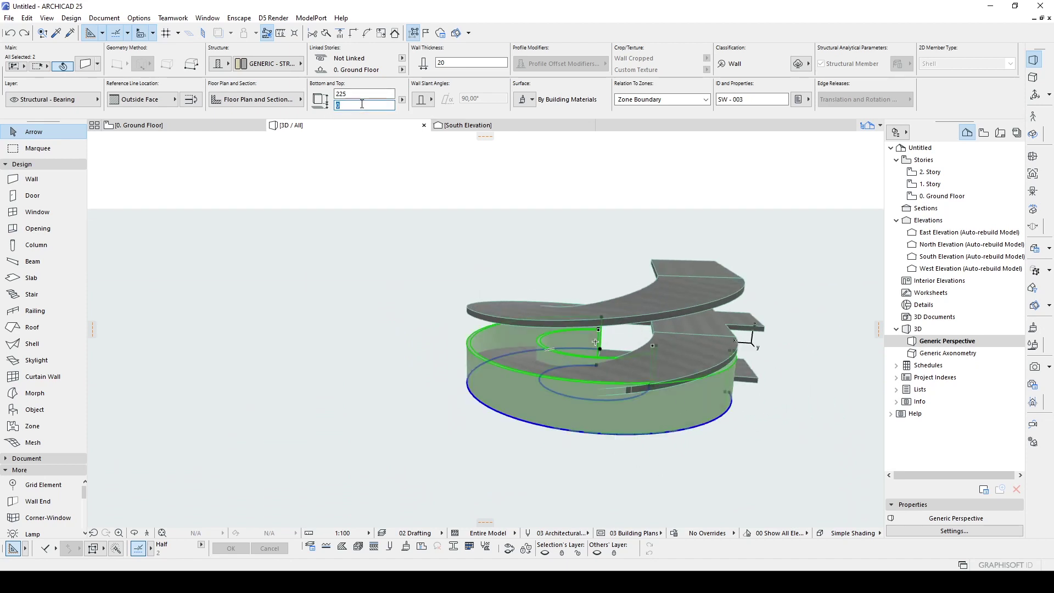
pyautogui.press('Return')
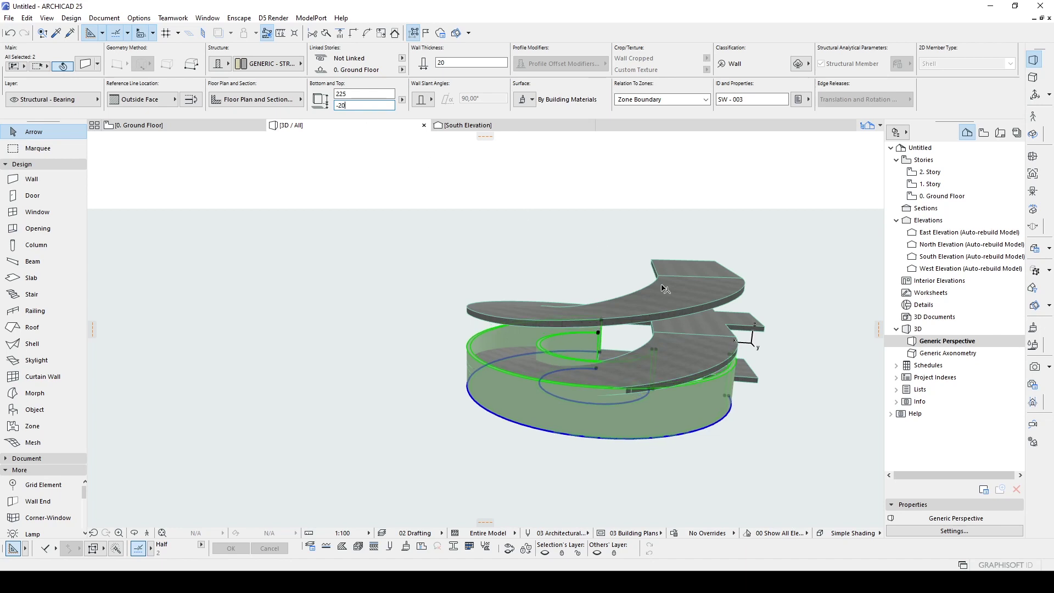
# Step: Check the slab thickness and set the bottom offset of both curved walls to -30 to match it
pyautogui.click(699, 357)
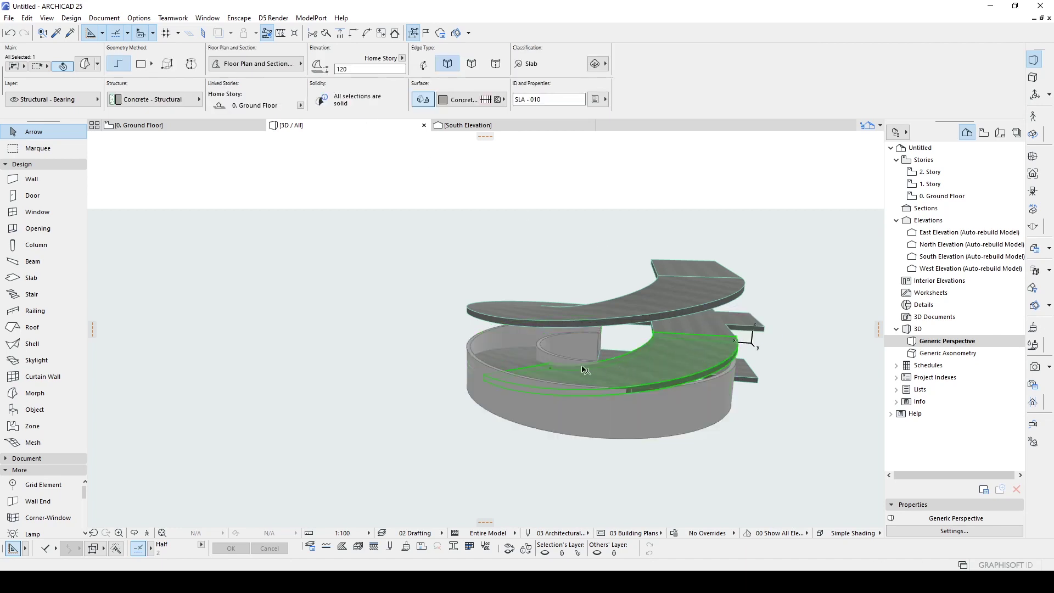
pyautogui.click(758, 367)
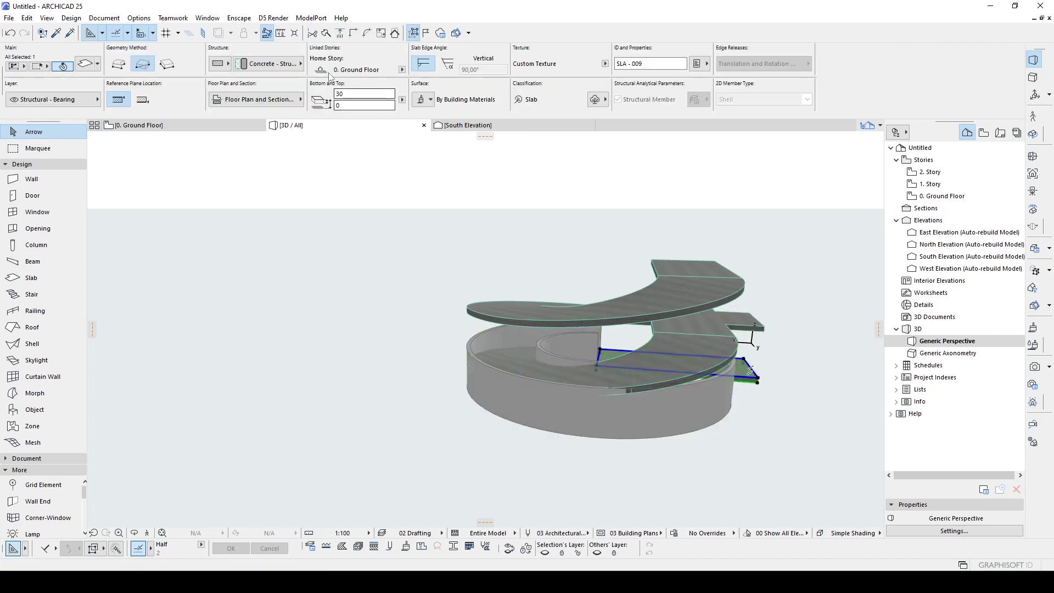
pyautogui.click(649, 418)
pyautogui.keyDown('shift'); pyautogui.click(557, 341); pyautogui.keyUp('shift')
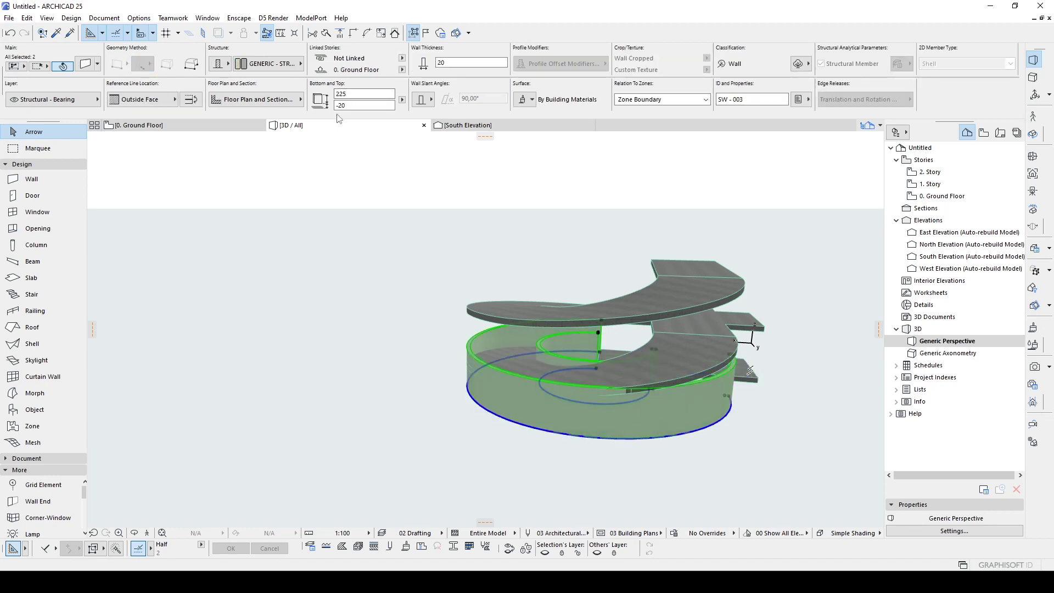
pyautogui.click(390, 230)
# Step: Stretch the tops of both curved walls upward to a height of 300
pyautogui.keyDown('shift'); pyautogui.moveTo(687, 320); pyautogui.dragTo(688, 402, button='middle'); pyautogui.keyUp('shift')
pyautogui.click(642, 405)
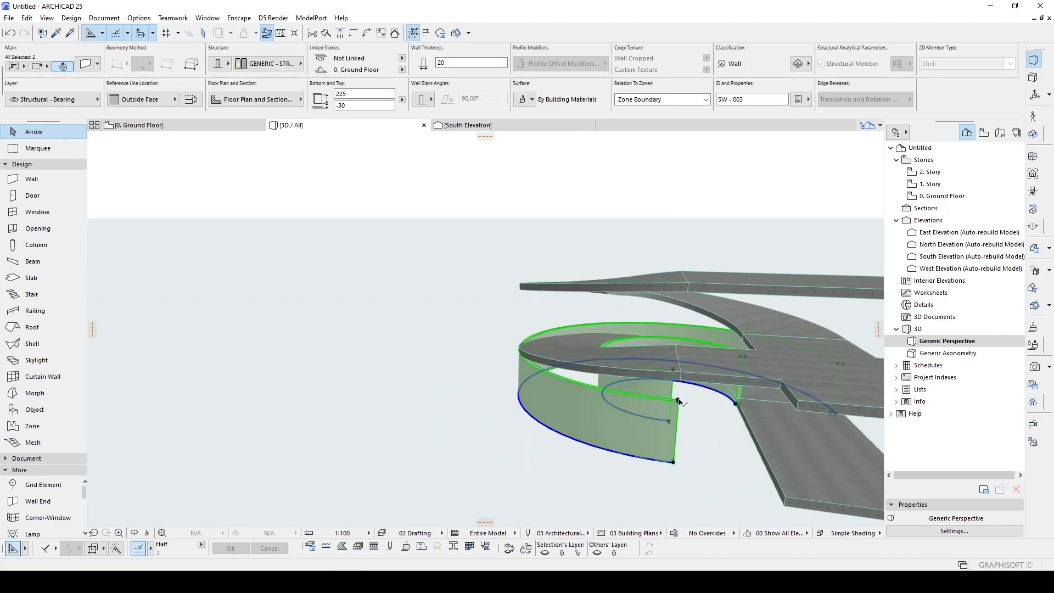
pyautogui.click(678, 402)
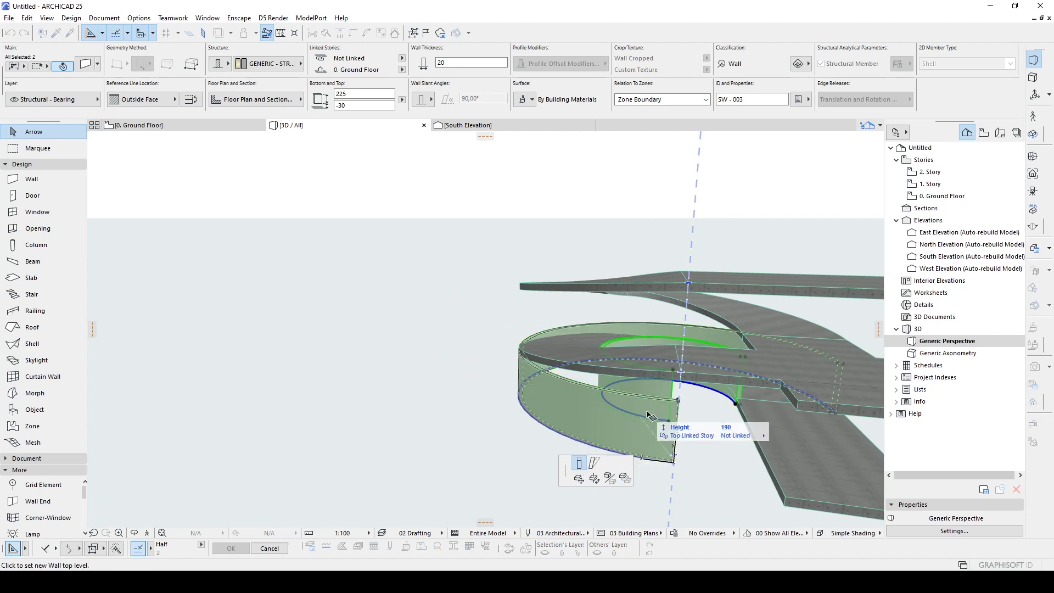
pyautogui.click(686, 374)
pyautogui.keyDown('shift'); pyautogui.moveTo(685, 373); pyautogui.dragTo(466, 328, button='middle'); pyautogui.keyUp('shift')
pyautogui.click(806, 343)
# Step: Open Solid Element Operations and assign both curved walls as targets
pyautogui.rightClick(465, 328)
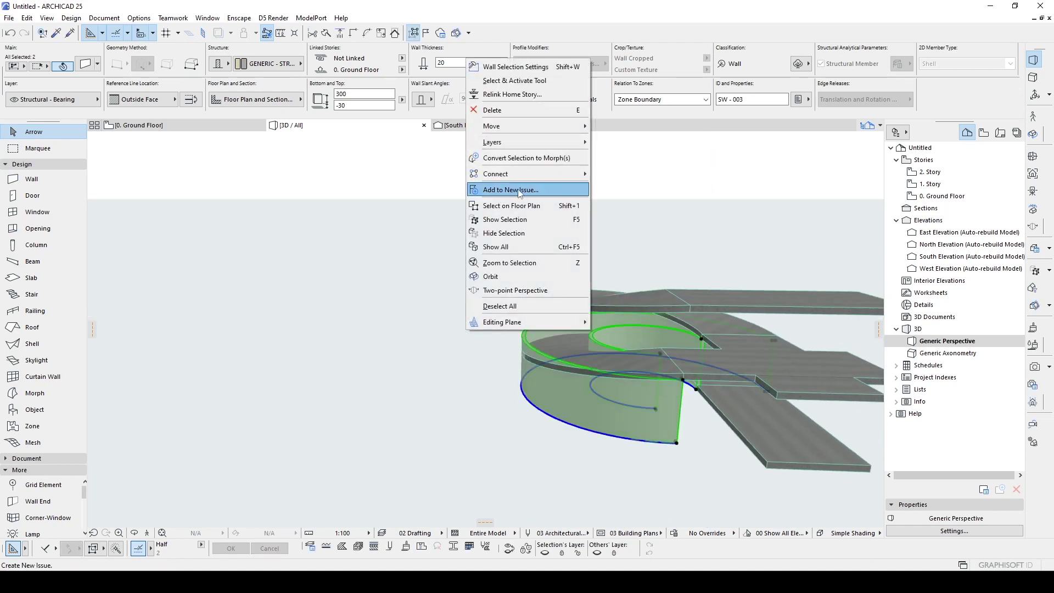
pyautogui.moveTo(528, 172)
pyautogui.click(635, 205)
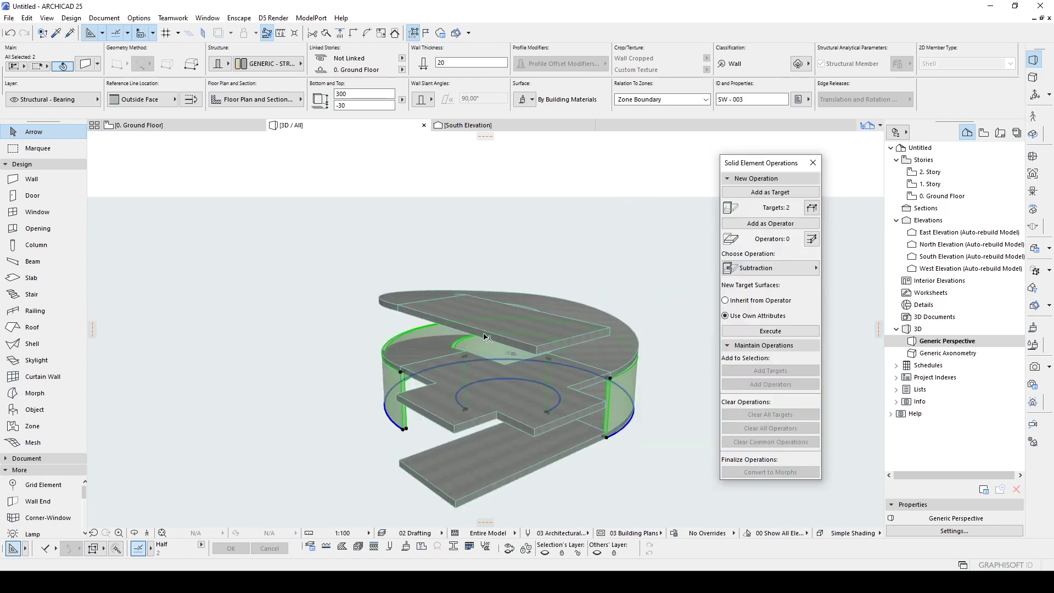
pyautogui.keyDown('shift'); pyautogui.moveTo(485, 337); pyautogui.dragTo(546, 324, button='middle'); pyautogui.keyUp('shift')
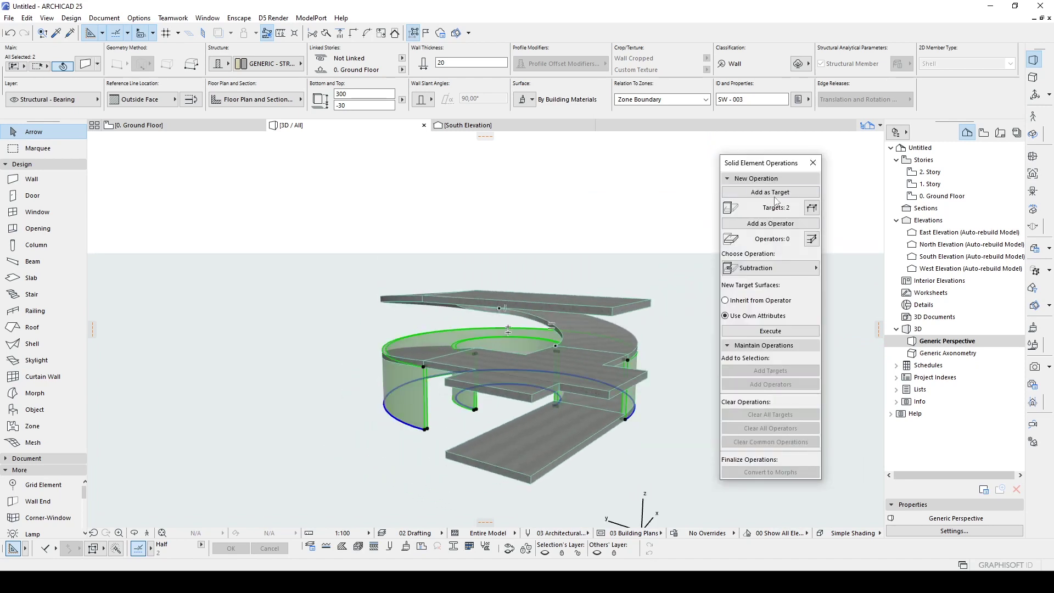
pyautogui.click(376, 261)
# Step: Assign the two lower curved ramp morphs as the operators of the solid operation
pyautogui.click(423, 355)
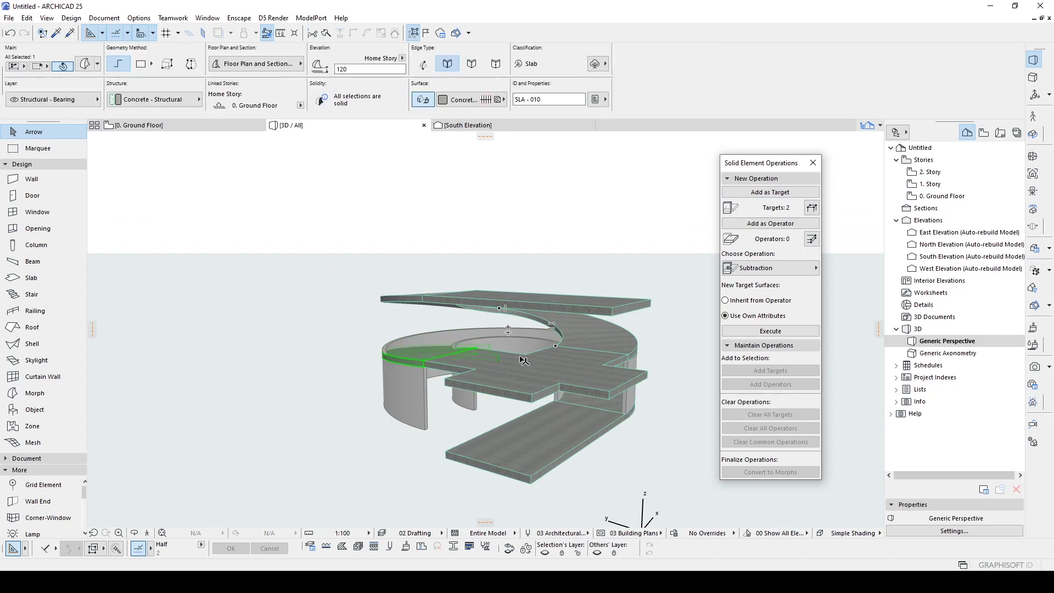
pyautogui.keyDown('shift'); pyautogui.moveTo(524, 360); pyautogui.dragTo(540, 380, button='middle'); pyautogui.keyUp('shift')
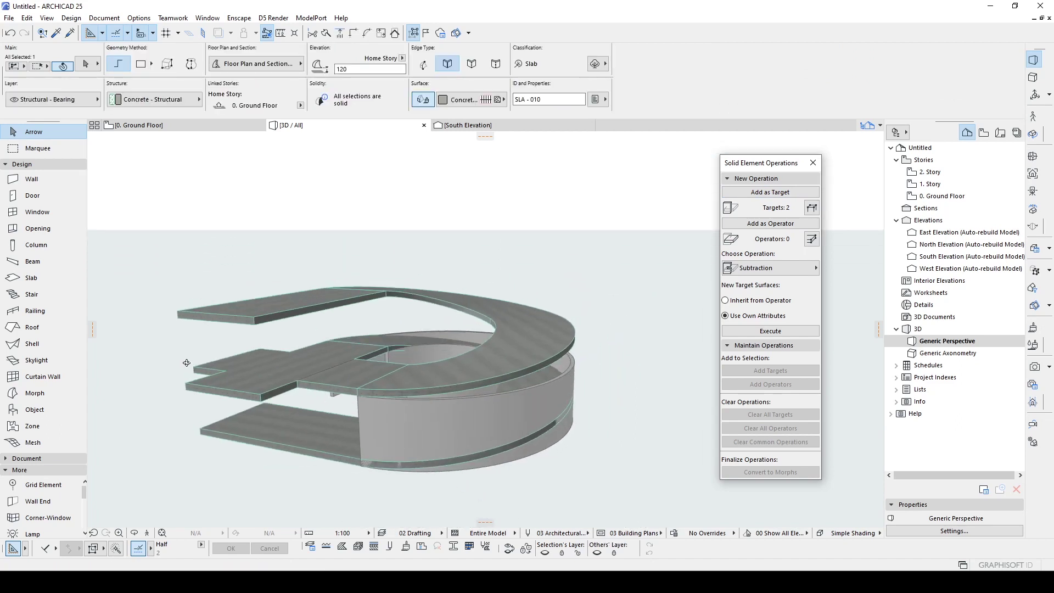
pyautogui.keyDown('shift'); pyautogui.click(540, 382); pyautogui.keyUp('shift')
pyautogui.click(649, 269)
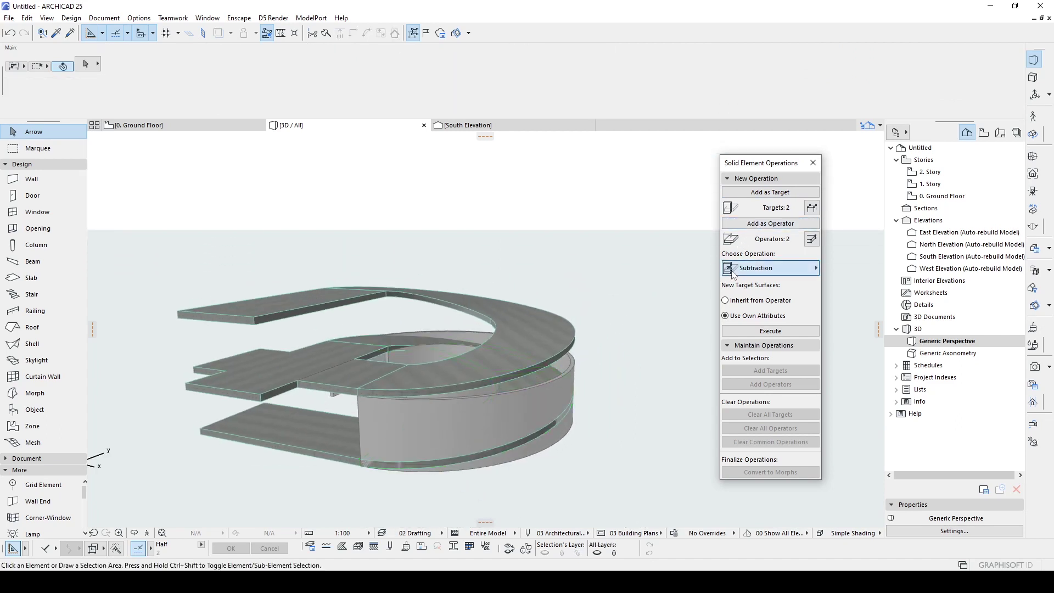
# Step: Trim the walls above the ramp by executing Subtraction with upward extrusion
pyautogui.click(791, 269)
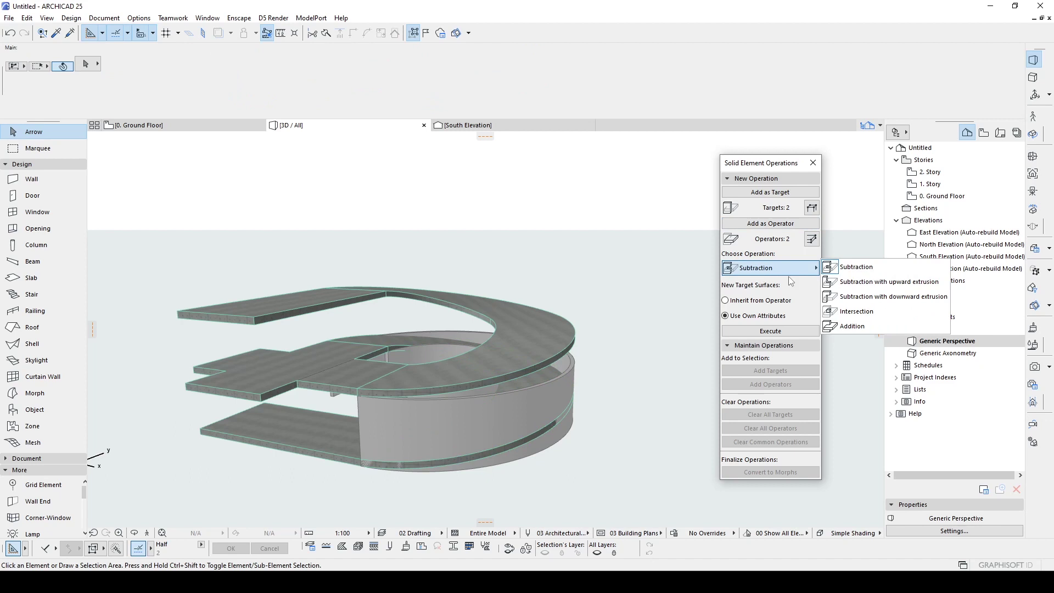
pyautogui.click(867, 281)
pyautogui.click(785, 331)
pyautogui.click(634, 315)
pyautogui.moveTo(633, 329); pyautogui.dragTo(505, 453)
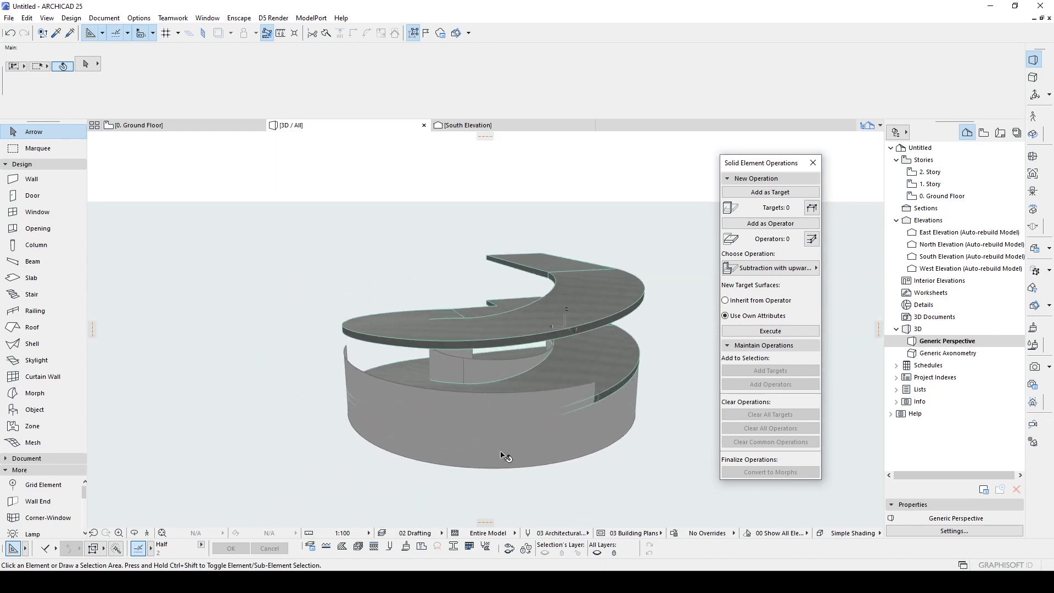
# Step: Change the outer curved wall's reference line offset so the wall sits fully beneath the curved ramp
pyautogui.click(571, 438)
pyautogui.keyDown('shift'); pyautogui.moveTo(586, 438); pyautogui.dragTo(367, 451, button='middle'); pyautogui.keyUp('shift')
pyautogui.keyDown('shift'); pyautogui.moveTo(347, 364); pyautogui.dragTo(376, 430, button='middle'); pyautogui.keyUp('shift')
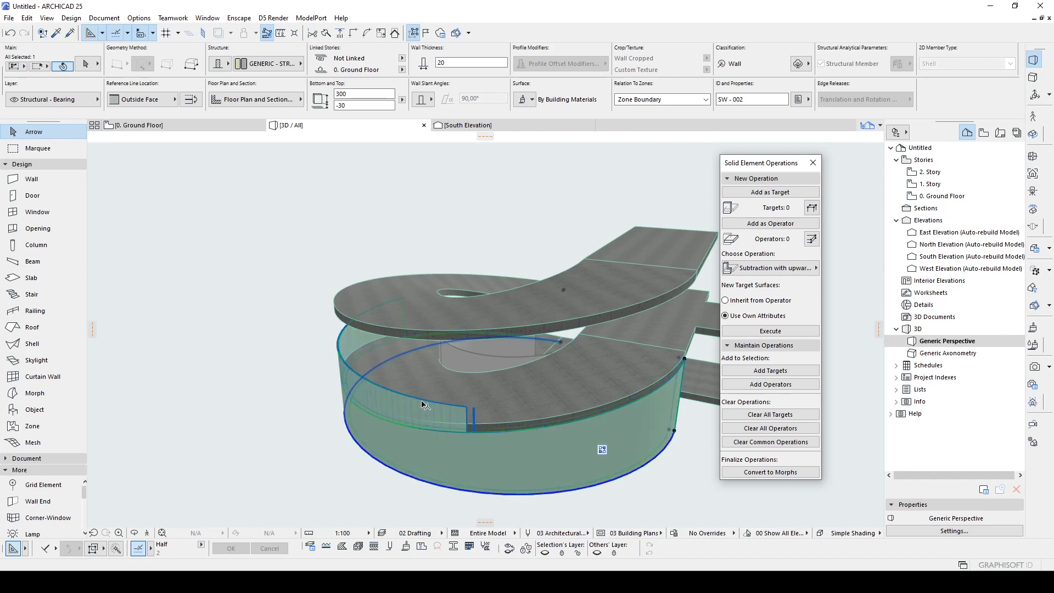
pyautogui.doubleClick(516, 380)
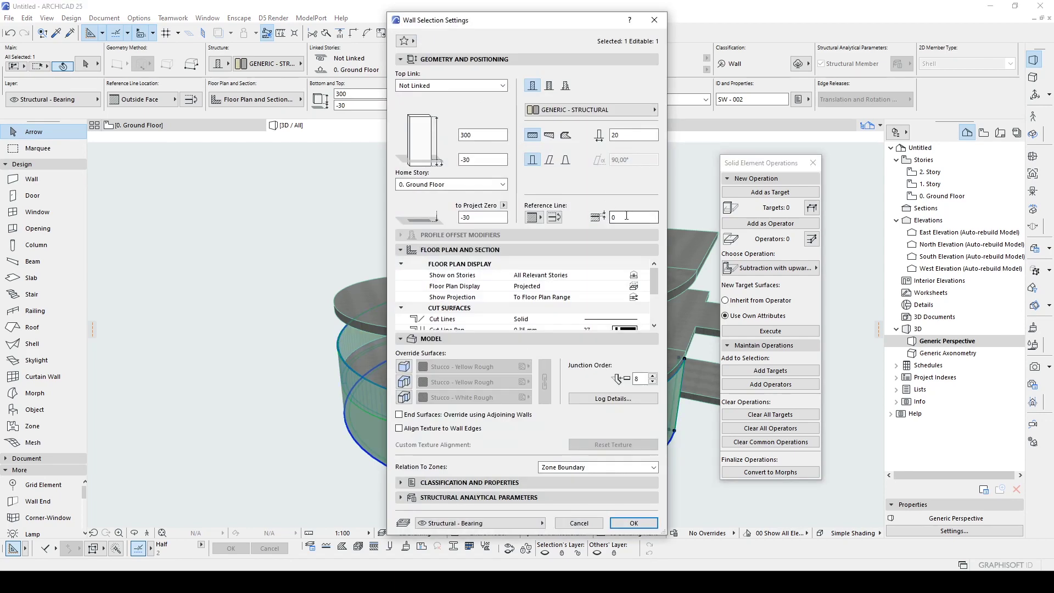
pyautogui.moveTo(557, 22); pyautogui.dragTo(304, 18)
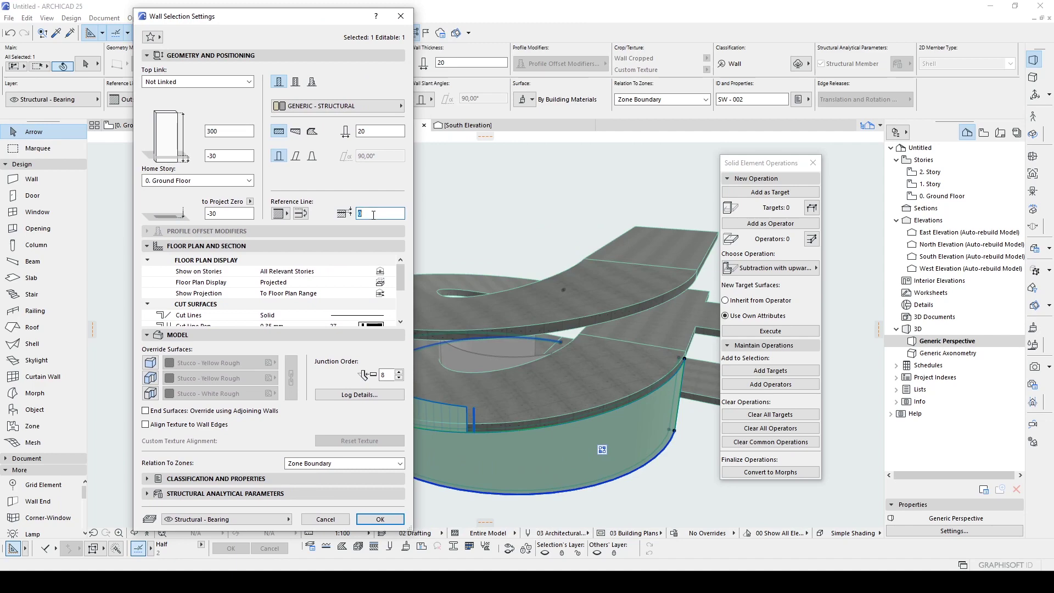
pyautogui.click(391, 518)
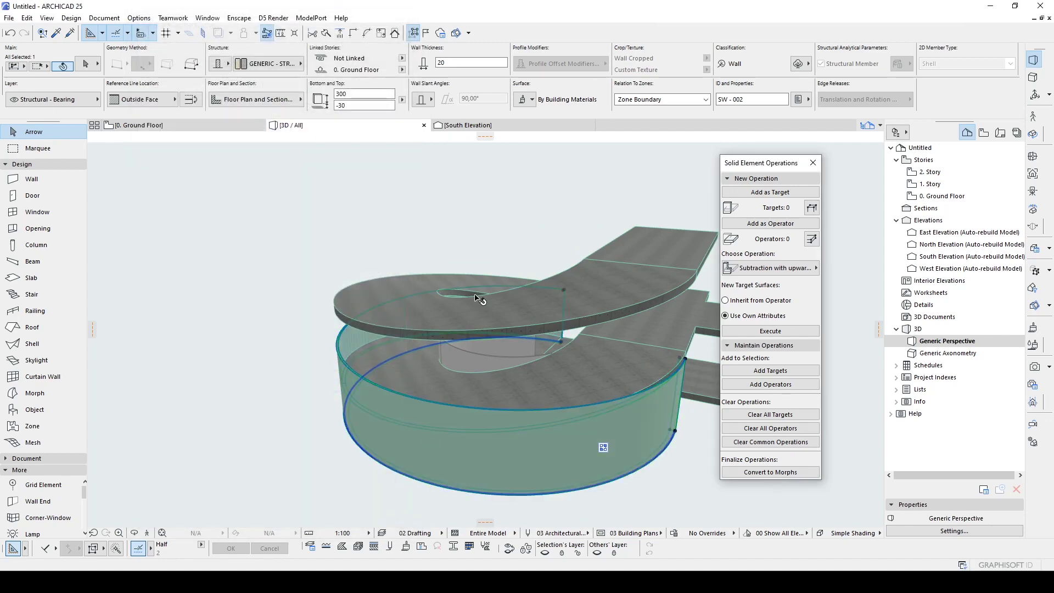
# Step: Set the outer curved wall's reference line offset to -3 so the wall sits beneath the ramp's edge
pyautogui.hotkey('ctrl', 't')
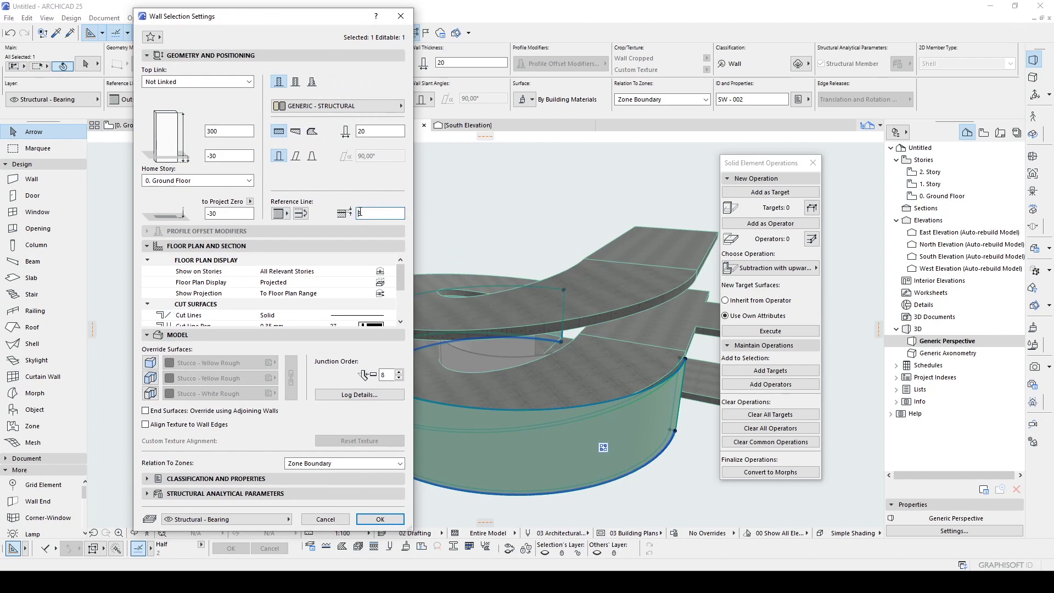
pyautogui.click(361, 523)
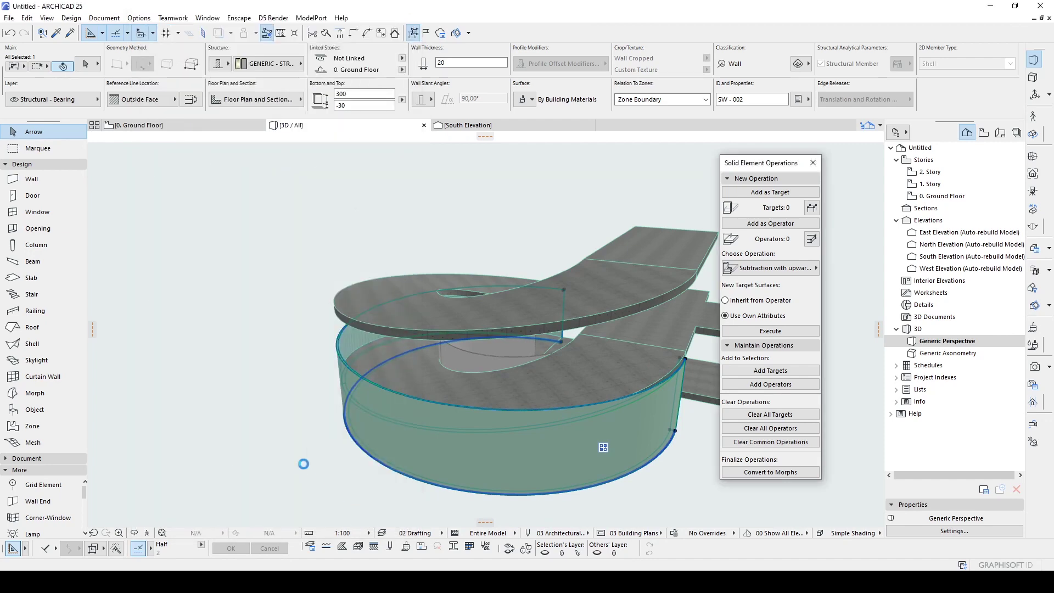
pyautogui.hotkey('ctrl', 't')
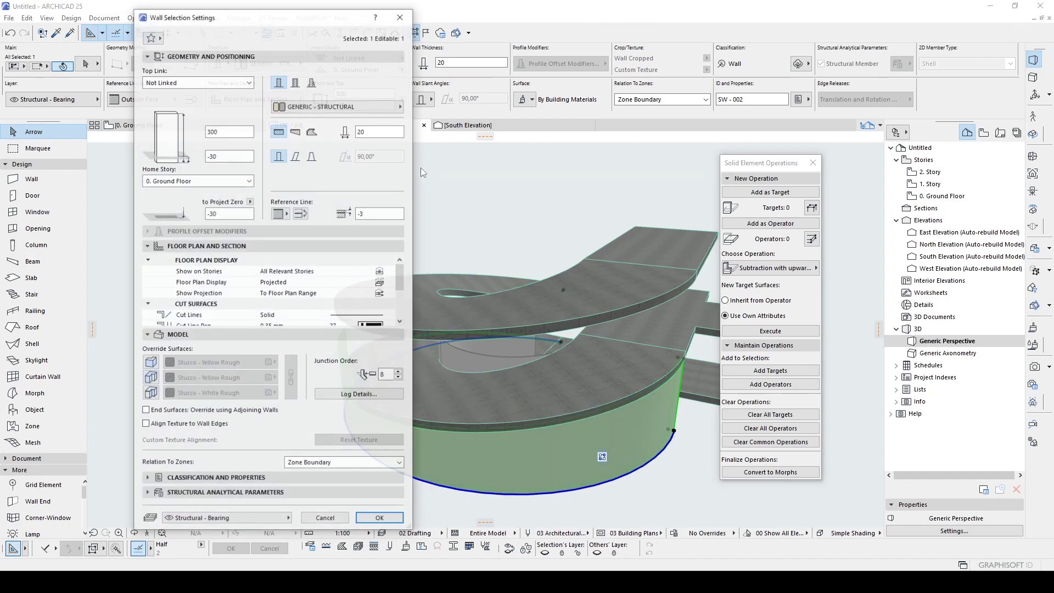
pyautogui.click(379, 519)
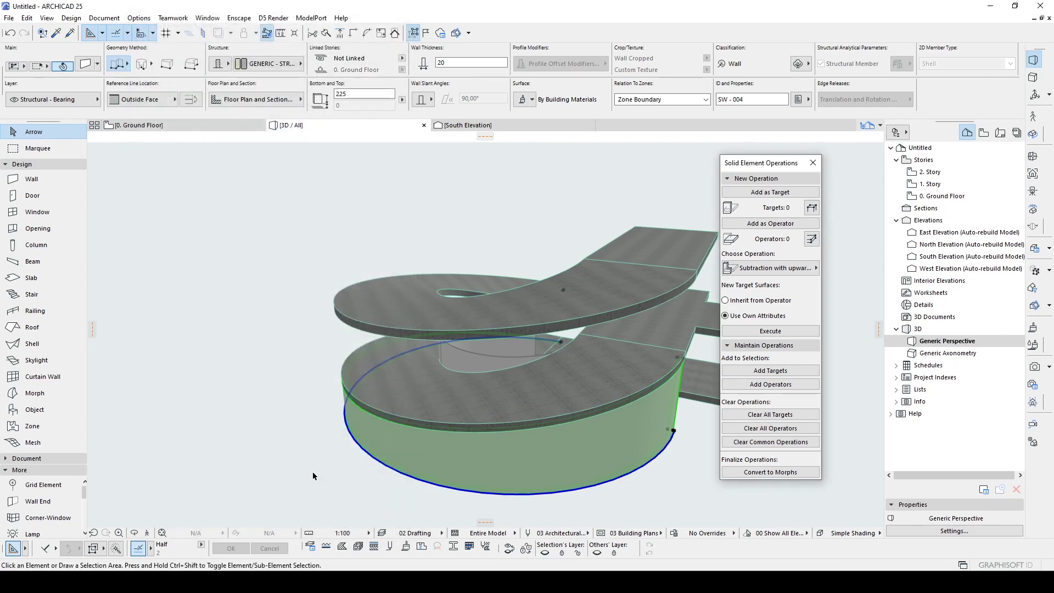
pyautogui.press('Escape')
# Step: Adjust the inner curved wall's reference line offset so the wall sits beneath the inner edge of the curved ramp
pyautogui.scroll(-2, 312, 471)
pyautogui.keyDown('shift'); pyautogui.moveTo(331, 426); pyautogui.dragTo(581, 402, button='middle'); pyautogui.keyUp('shift')
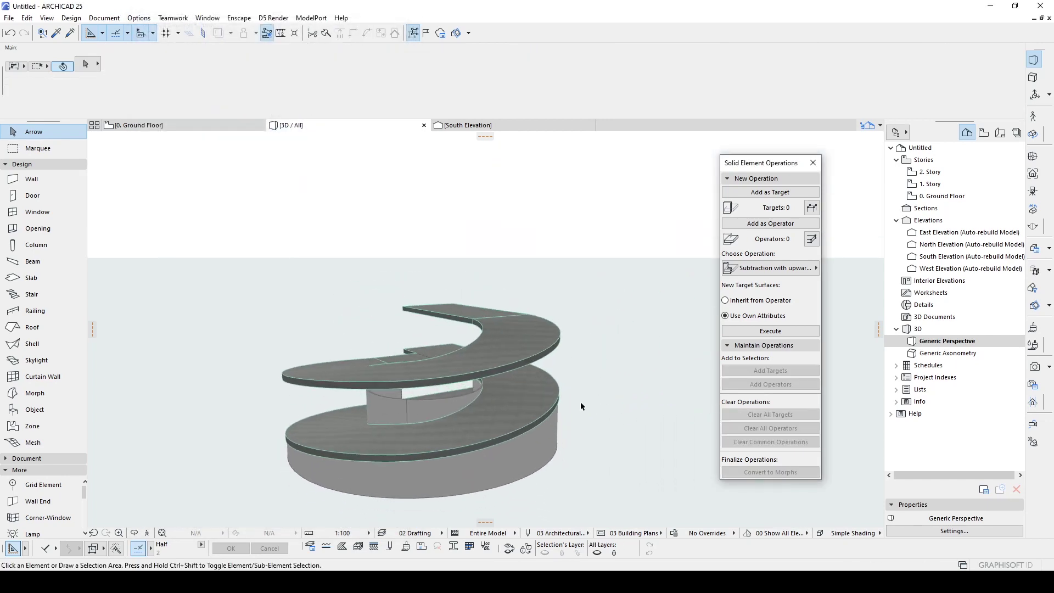
pyautogui.click(409, 410)
pyautogui.hotkey('ctrl', 't')
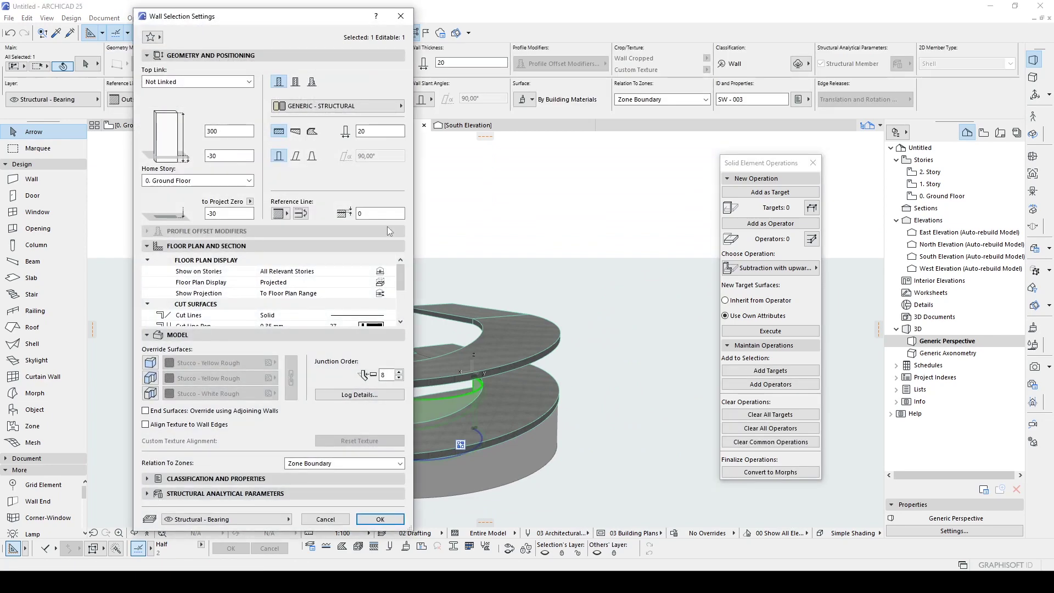
pyautogui.press('Return')
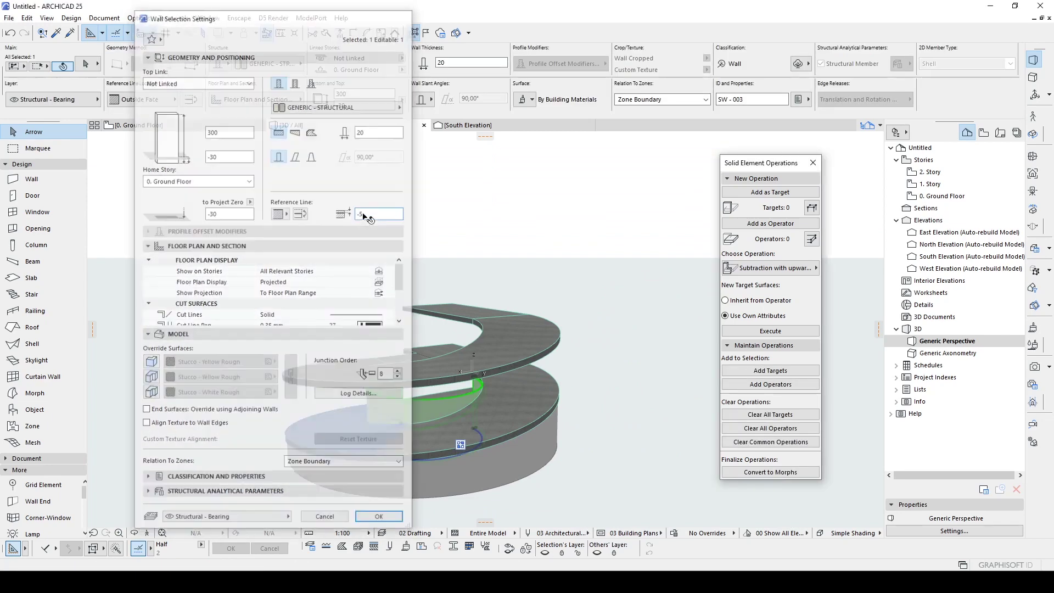
pyautogui.keyDown('shift'); pyautogui.moveTo(375, 343); pyautogui.dragTo(620, 372, button='middle'); pyautogui.keyUp('shift')
pyautogui.hotkey('ctrl', 't')
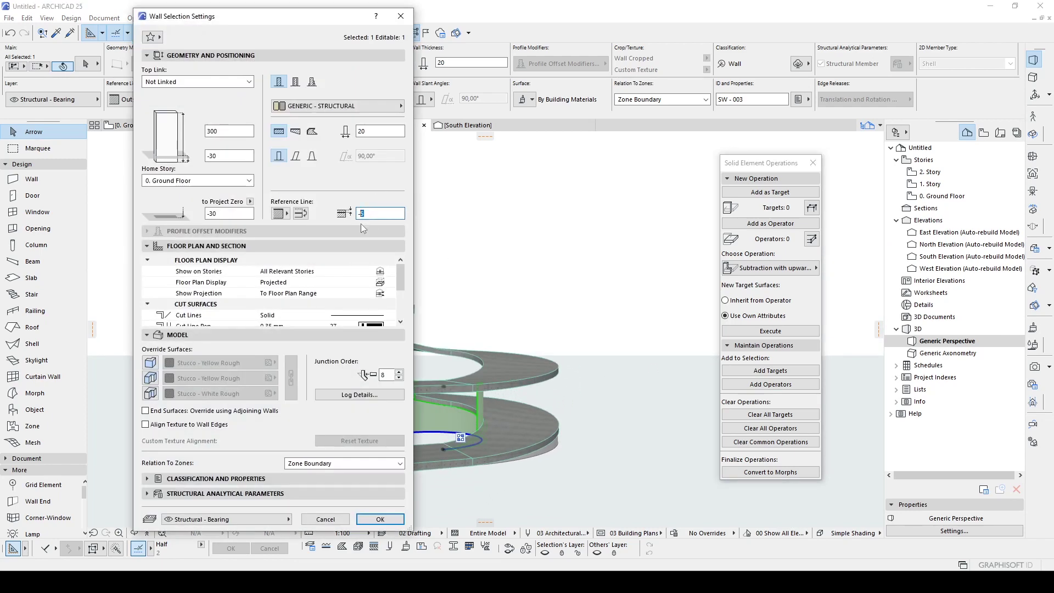
pyautogui.press('Return')
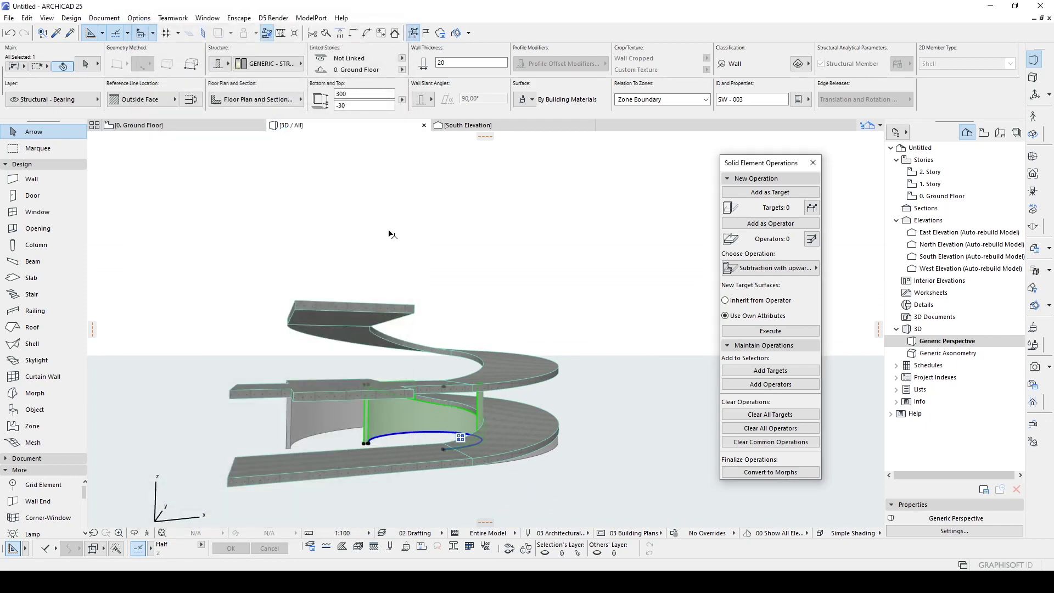
pyautogui.keyDown('shift'); pyautogui.moveTo(508, 258); pyautogui.dragTo(535, 362, button='middle'); pyautogui.keyUp('shift')
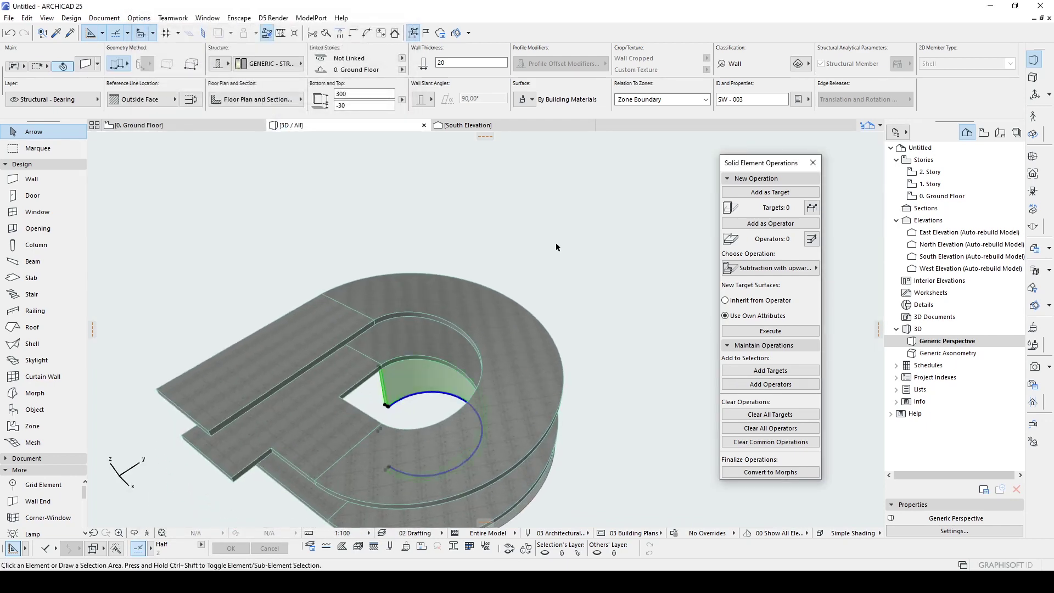
pyautogui.press('Escape')
# Step: Draw a straight curtain wall along the long outer edge of the ground-level ramp, from its front corner to the curve's start
pyautogui.scroll(-2, 438, 419)
pyautogui.keyDown('shift'); pyautogui.moveTo(437, 418); pyautogui.dragTo(390, 353, button='middle'); pyautogui.keyUp('shift')
pyautogui.keyDown('shift'); pyautogui.moveTo(562, 403); pyautogui.dragTo(481, 428, button='middle'); pyautogui.keyUp('shift')
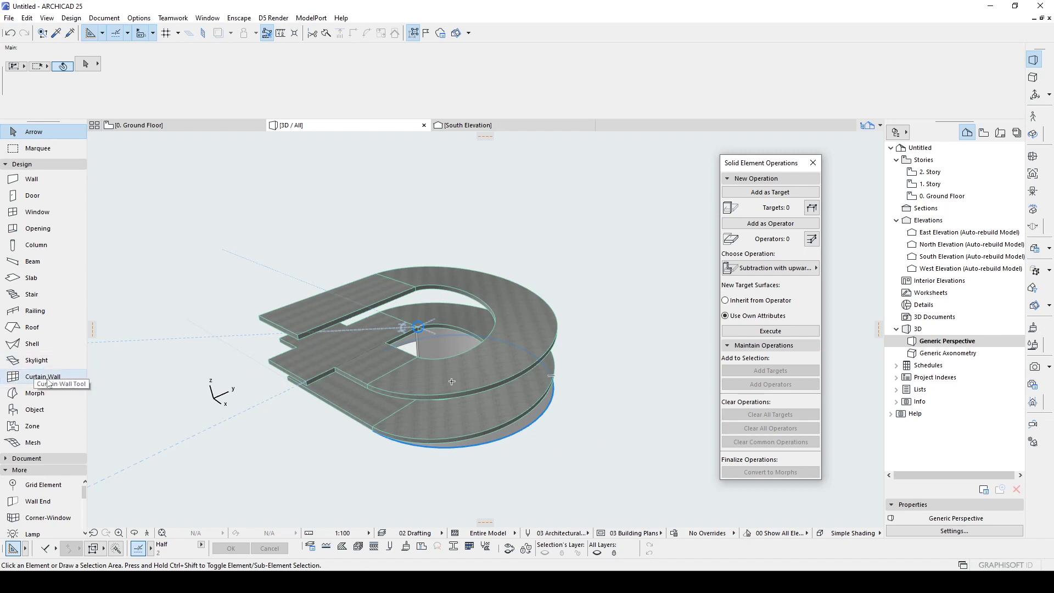
pyautogui.click(23, 377)
pyautogui.keyDown('shift'); pyautogui.moveTo(406, 394); pyautogui.dragTo(545, 464, button='middle'); pyautogui.keyUp('shift')
pyautogui.click(532, 459)
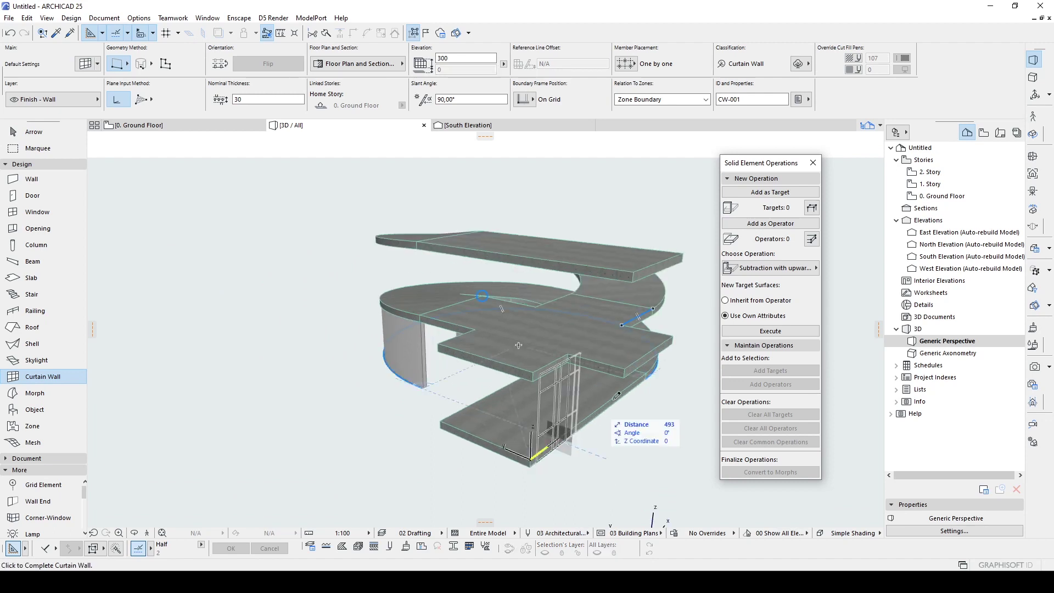
pyautogui.click(642, 376)
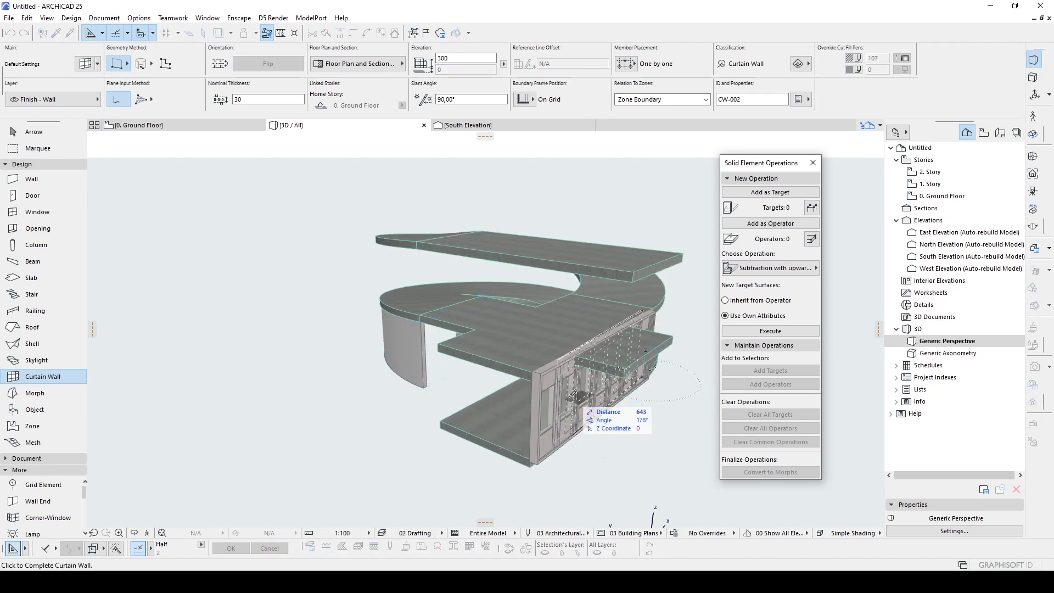
pyautogui.press('Escape')
# Step: Transfer the settings of the freestanding gridded curtain wall to the curtain wall on the ramp's edge
pyautogui.click(546, 408)
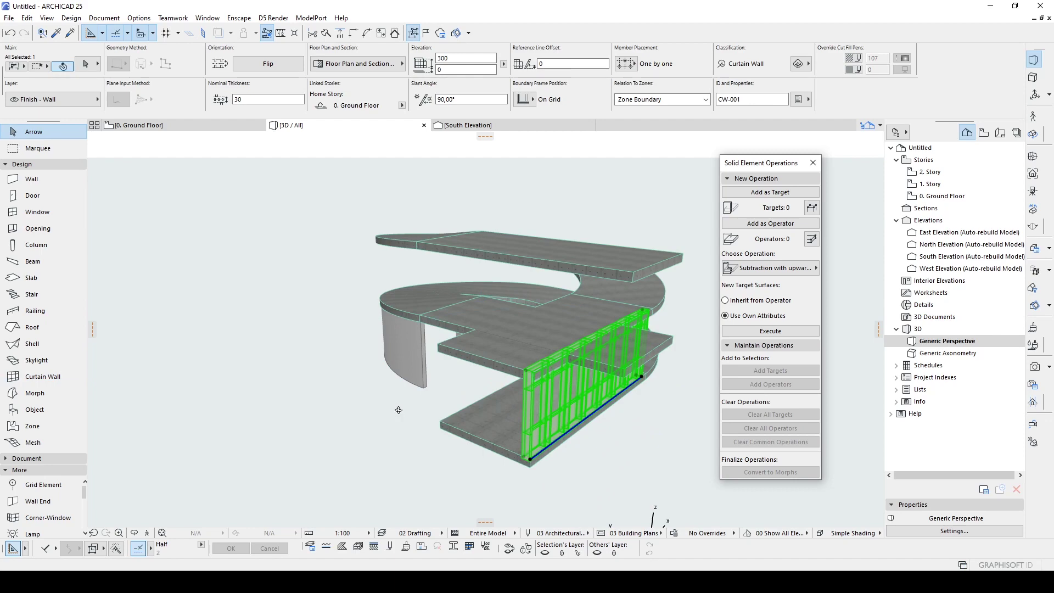
pyautogui.keyDown('shift'); pyautogui.moveTo(398, 409); pyautogui.dragTo(433, 403, button='middle'); pyautogui.keyUp('shift')
pyautogui.scroll(5, 592, 431)
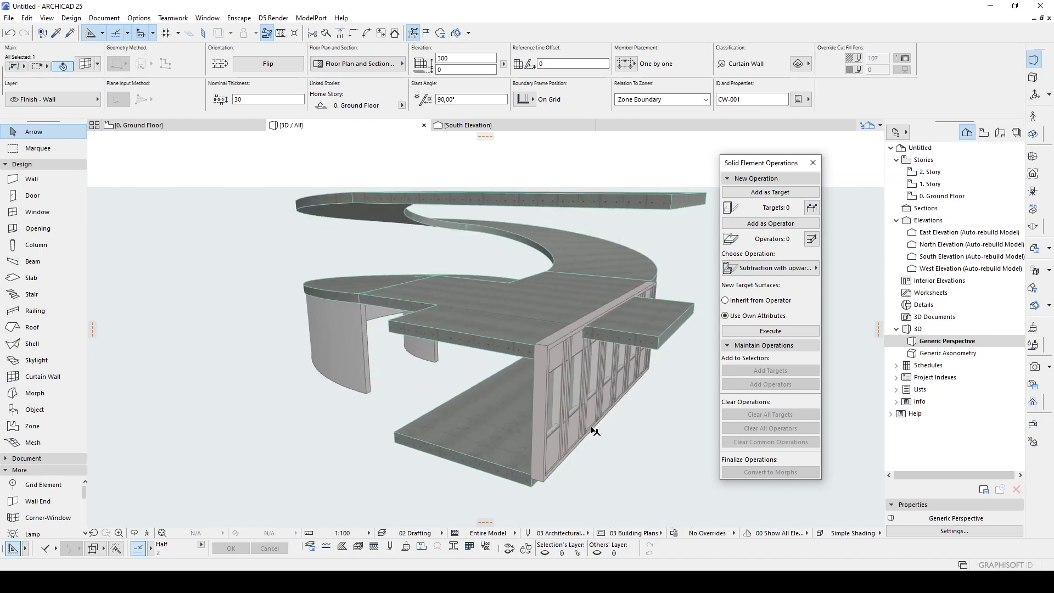
pyautogui.keyDown('shift'); pyautogui.moveTo(574, 450); pyautogui.dragTo(392, 374, button='middle'); pyautogui.keyUp('shift')
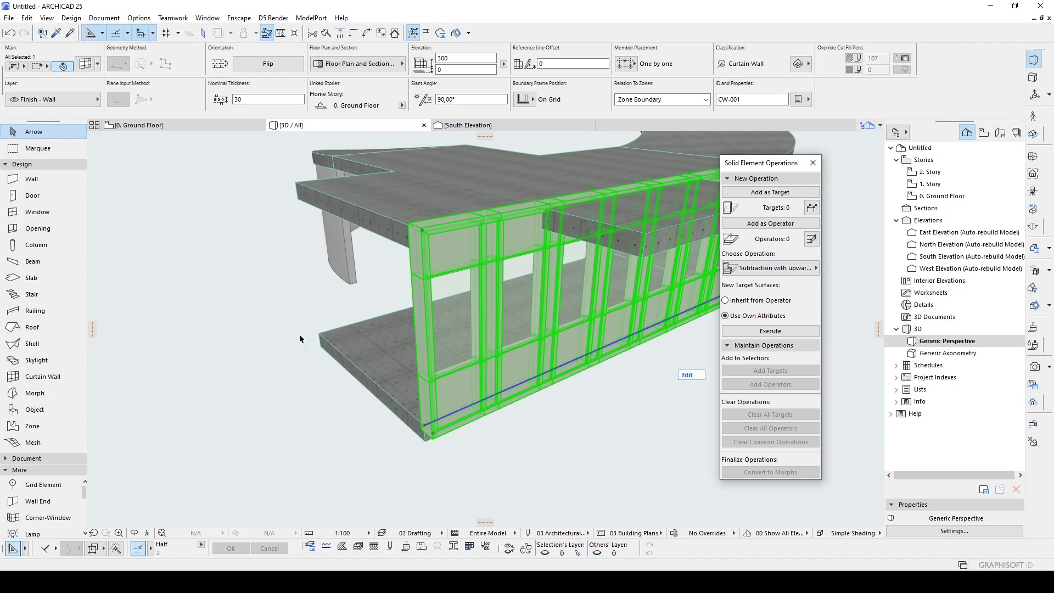
pyautogui.press('Escape')
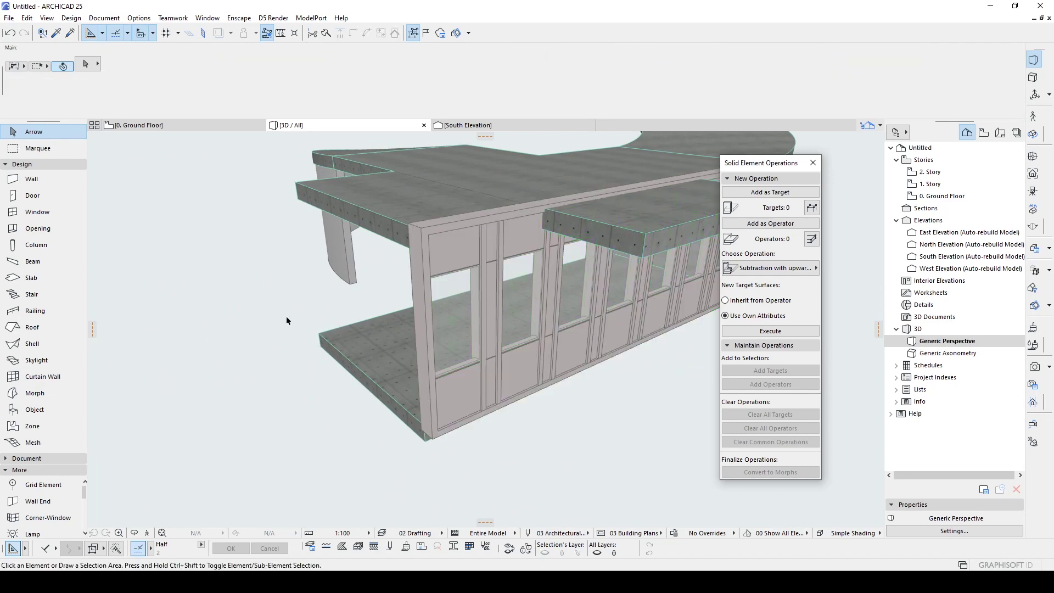
pyautogui.scroll(-5, 585, 400)
pyautogui.keyDown('shift'); pyautogui.moveTo(563, 400); pyautogui.dragTo(387, 331, button='middle'); pyautogui.keyUp('shift')
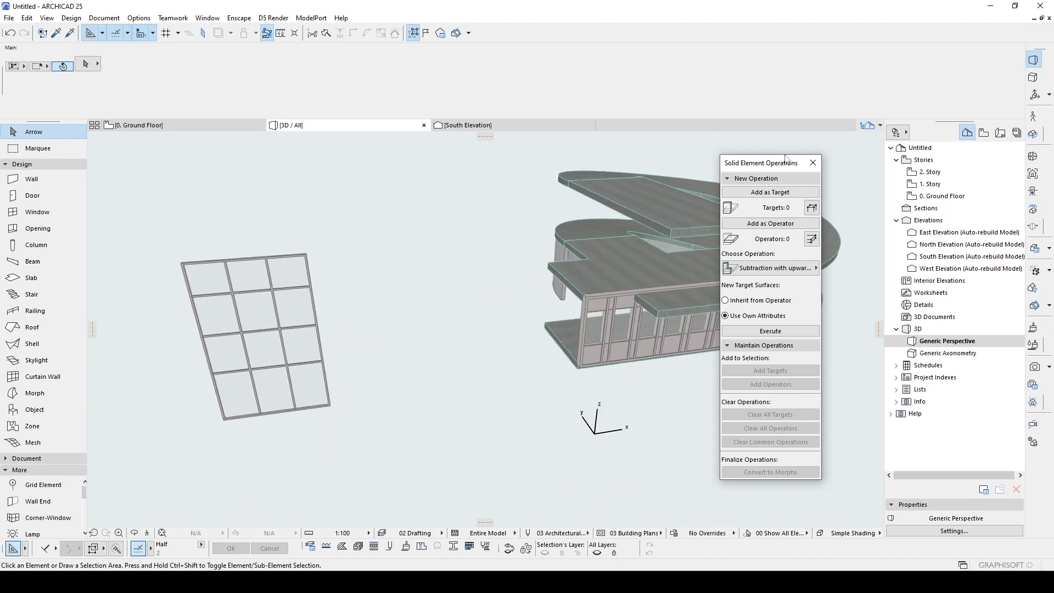
pyautogui.moveTo(785, 159); pyautogui.dragTo(864, 322)
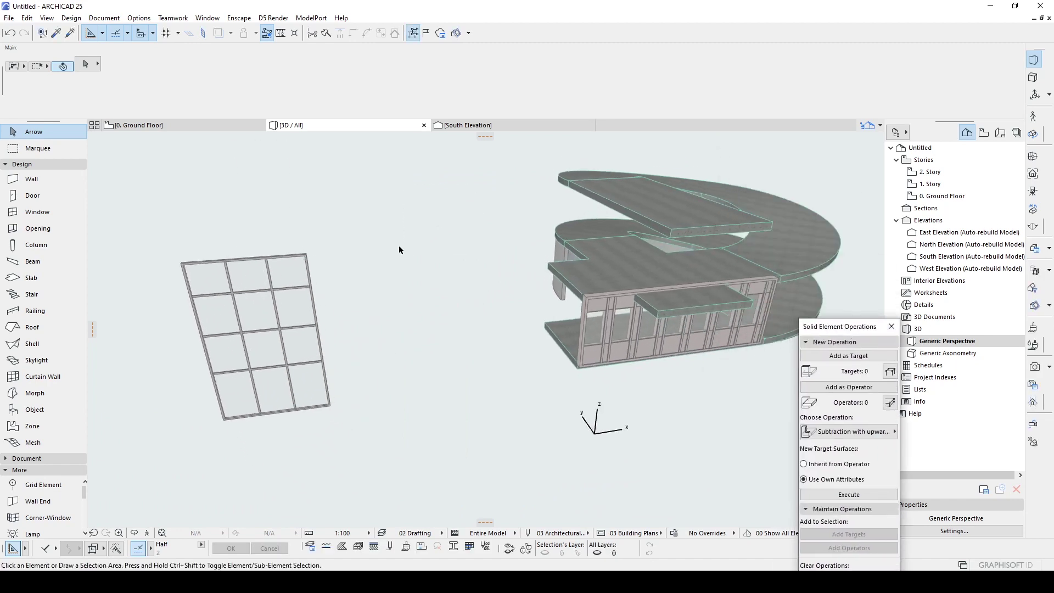
pyautogui.keyDown('alt'); pyautogui.click(284, 287); pyautogui.keyUp('alt')
pyautogui.scroll(3, 637, 329)
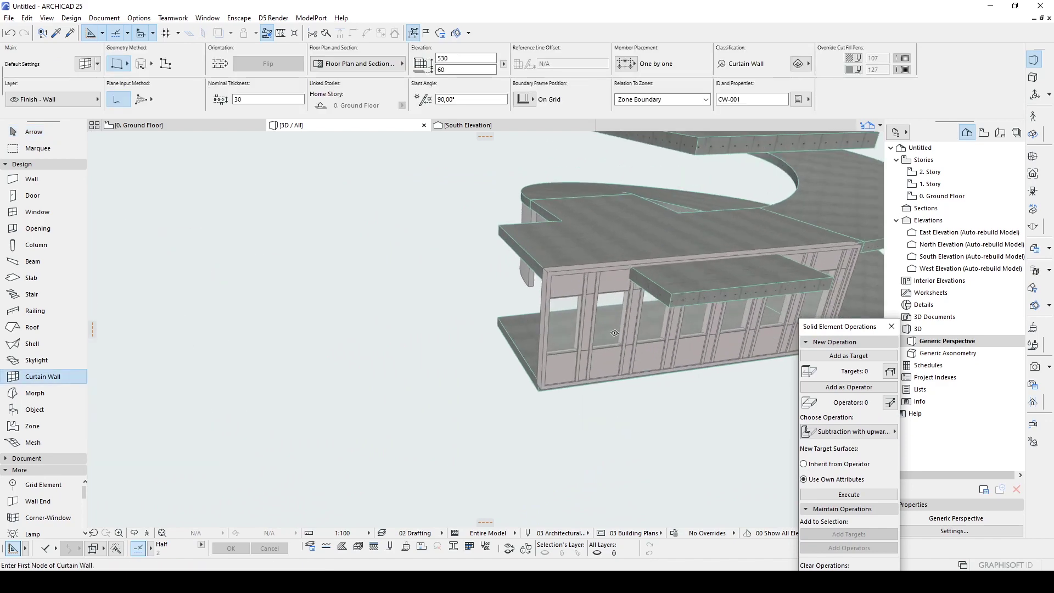
pyautogui.keyDown('ctrl'); pyautogui.keyDown('alt'); pyautogui.click(563, 312); pyautogui.keyUp('alt'); pyautogui.keyUp('ctrl')
pyautogui.press('Escape')
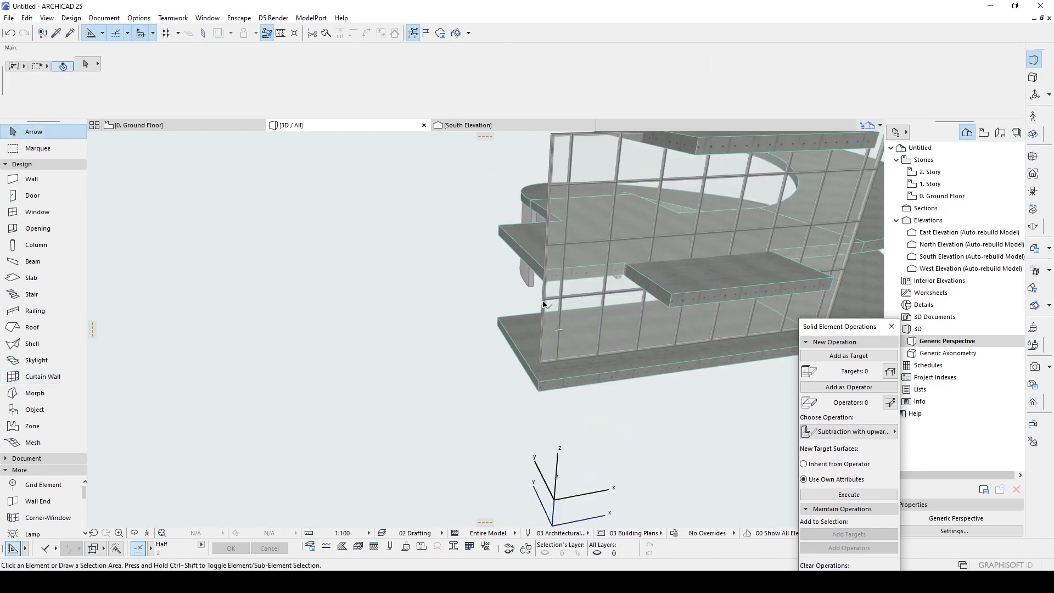
# Step: Delete the freestanding gridded curtain wall beside the ramp
pyautogui.click(562, 166)
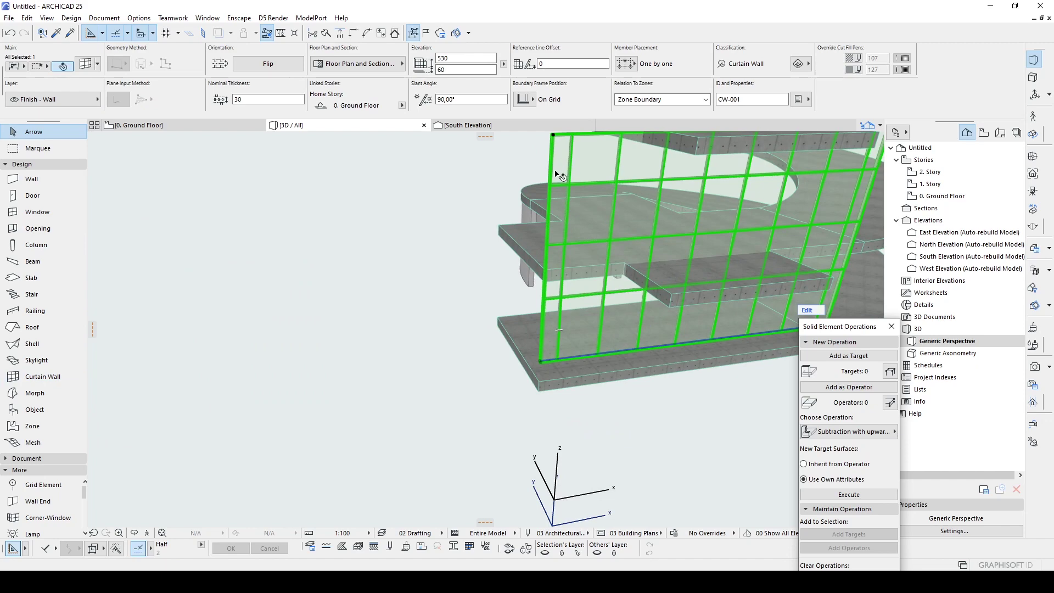
pyautogui.moveTo(594, 272)
pyautogui.mouseDown(button='middle')
pyautogui.moveTo(569, 278)
pyautogui.moveTo(586, 255)
pyautogui.mouseUp(button='middle')
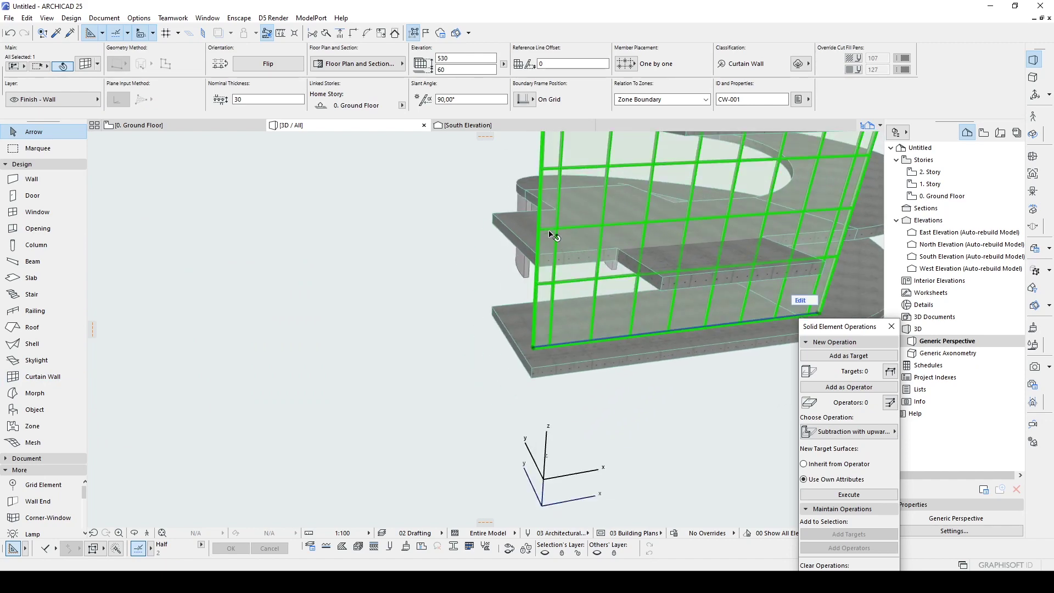
pyautogui.scroll(-2, 661, 236)
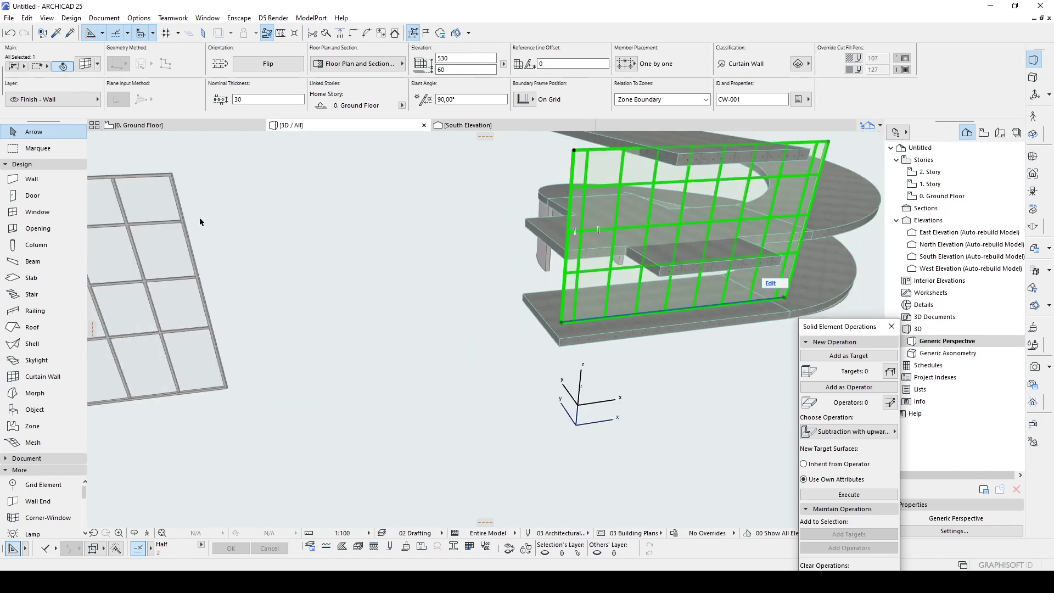
pyautogui.click(148, 210)
pyautogui.click(381, 219)
# Step: Reduce the ramp curtain wall's grid scheme to a single row with a height of 1300
pyautogui.click(583, 163)
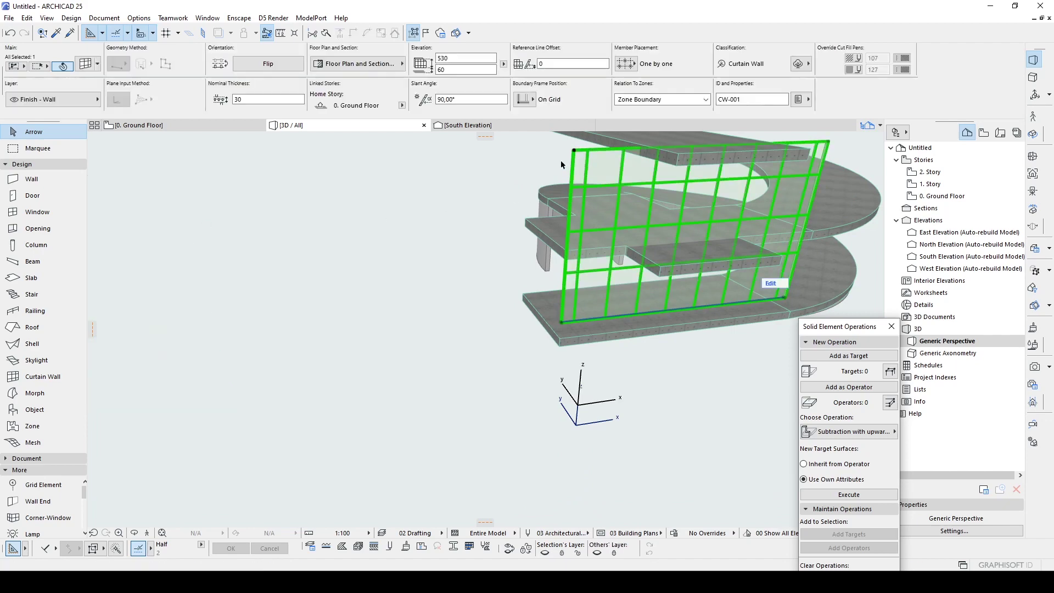
pyautogui.hotkey('ctrl', 't')
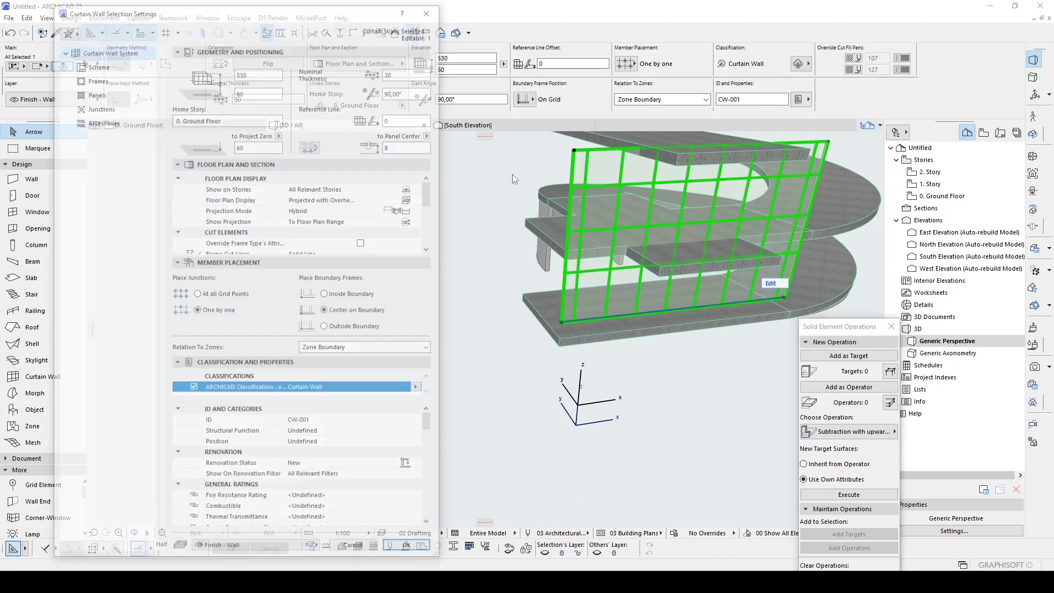
pyautogui.click(96, 63)
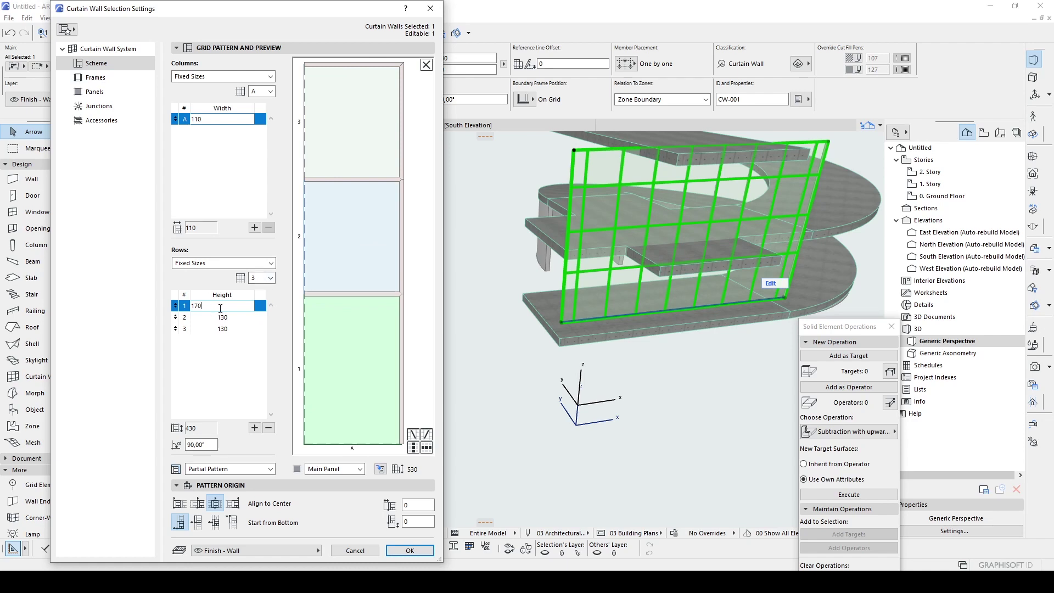
pyautogui.doubleClick(196, 305)
pyautogui.click(268, 427)
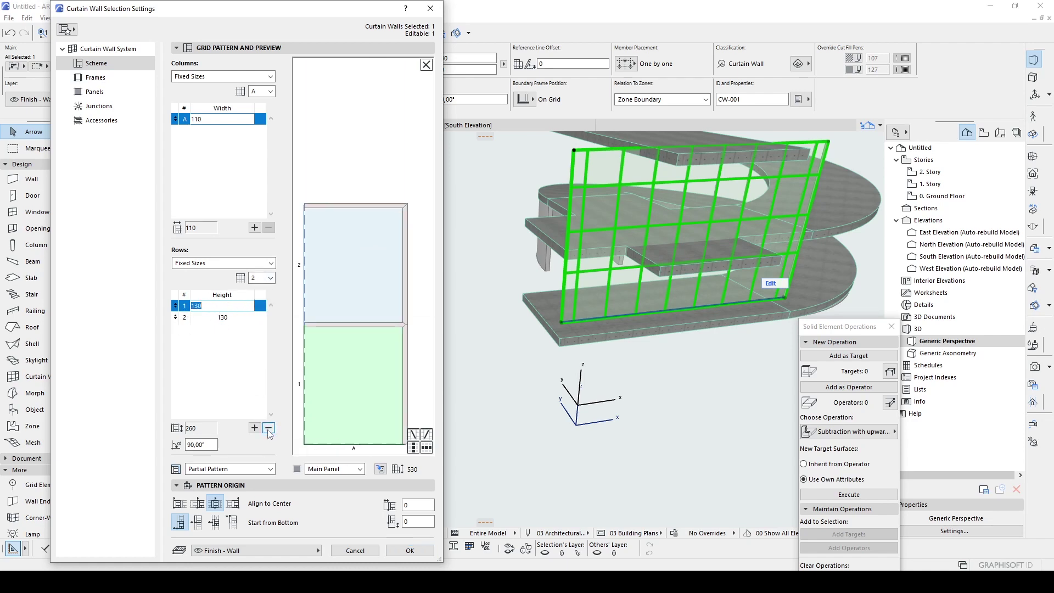
pyautogui.click(268, 428)
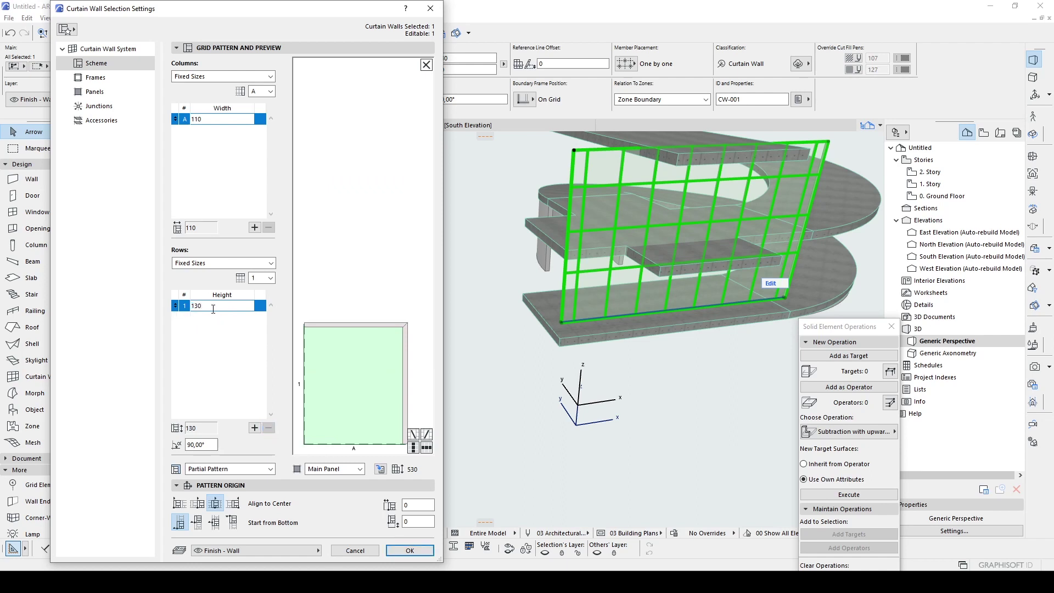
pyautogui.click(216, 330)
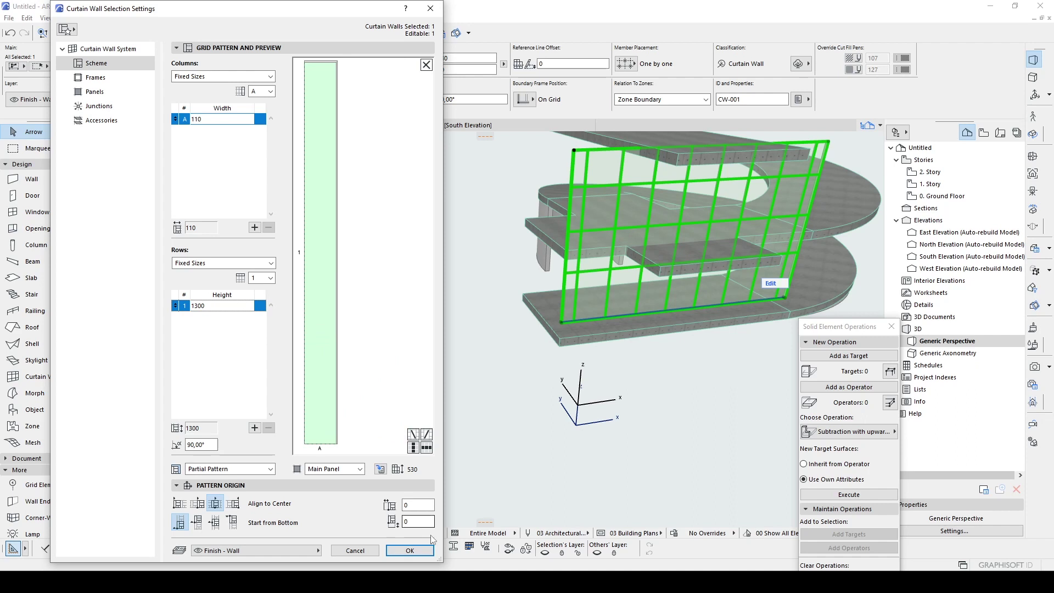
pyautogui.click(209, 120)
pyautogui.click(421, 551)
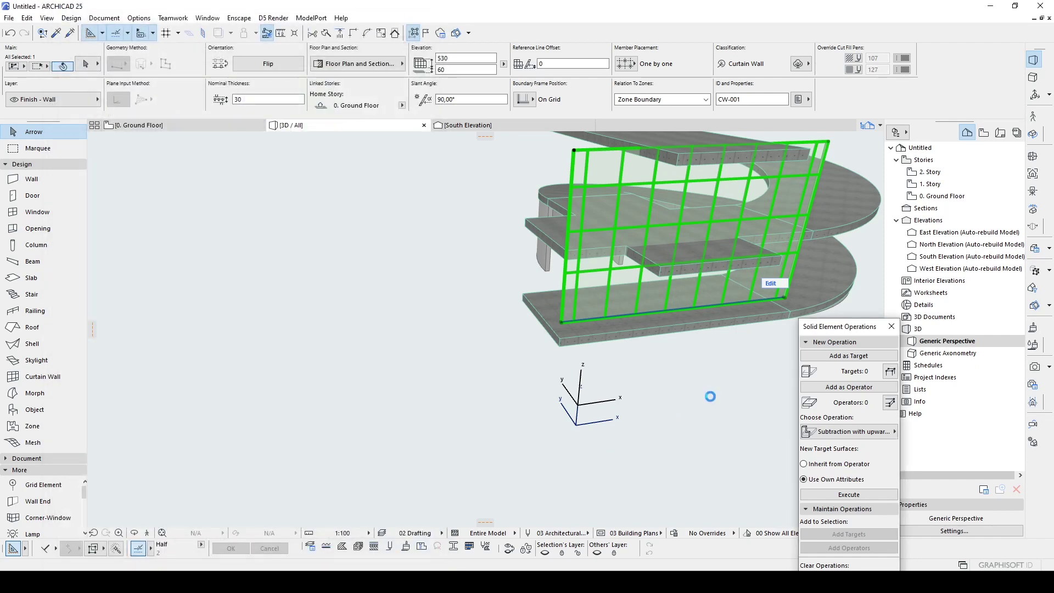
# Step: Set the curtain wall's base elevation to 0 so it stands on the ground-level ramp
pyautogui.click(553, 349)
pyautogui.keyDown('shift'); pyautogui.moveTo(589, 293); pyautogui.dragTo(520, 296, button='middle'); pyautogui.keyUp('shift')
pyautogui.click(515, 294)
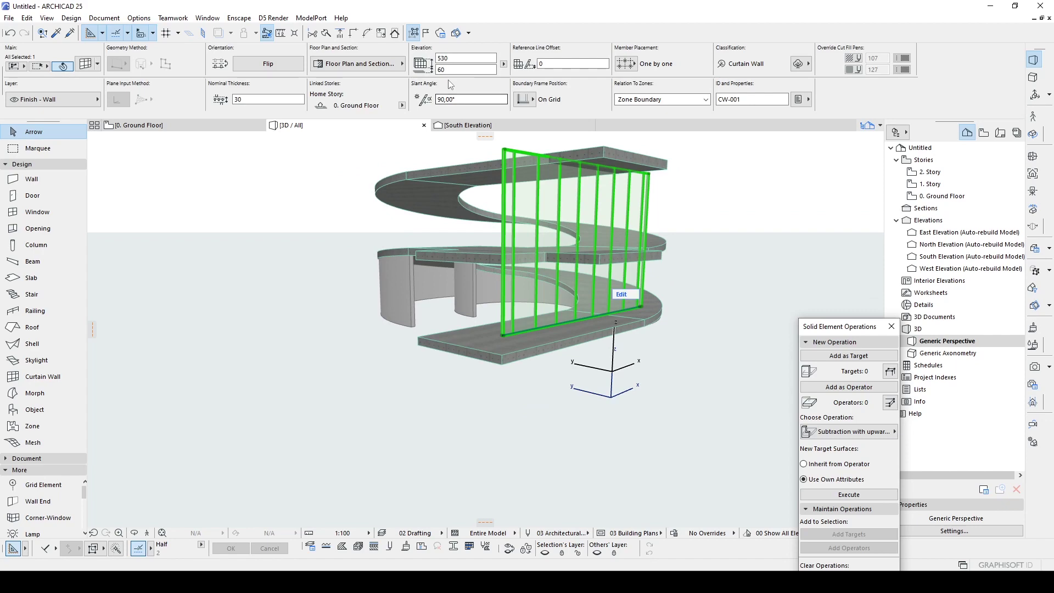
pyautogui.scroll(10, 614, 300)
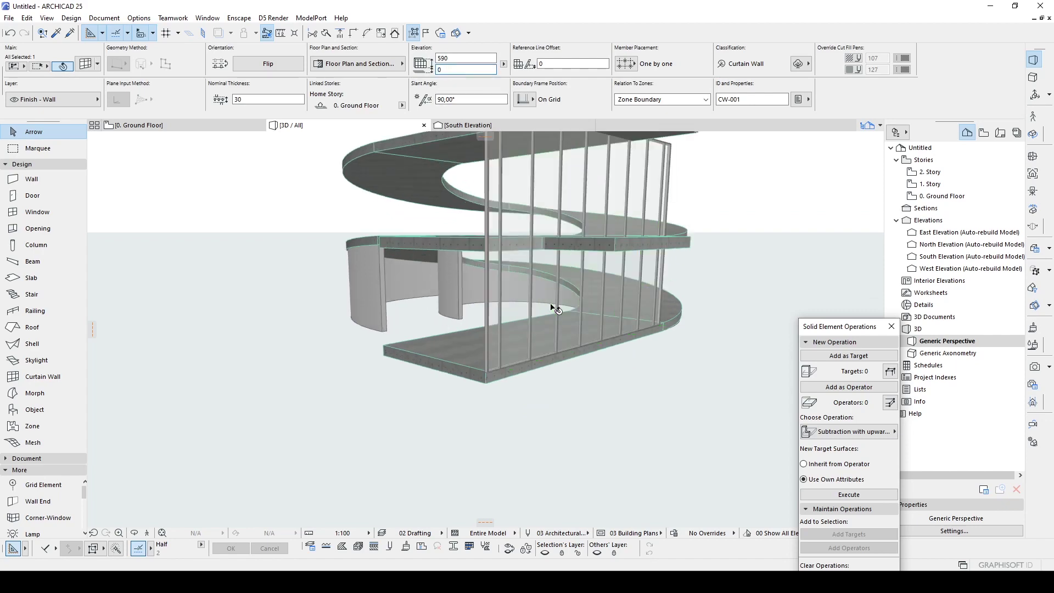
pyautogui.scroll(5, 673, 394)
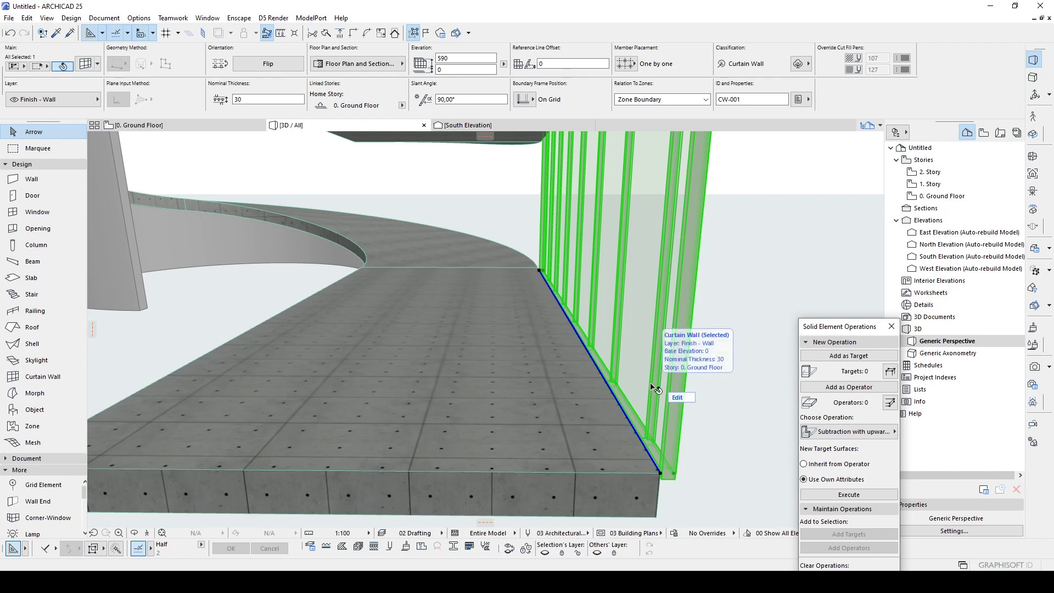
pyautogui.keyDown('shift'); pyautogui.moveTo(656, 388); pyautogui.dragTo(526, 380, button='middle'); pyautogui.keyUp('shift')
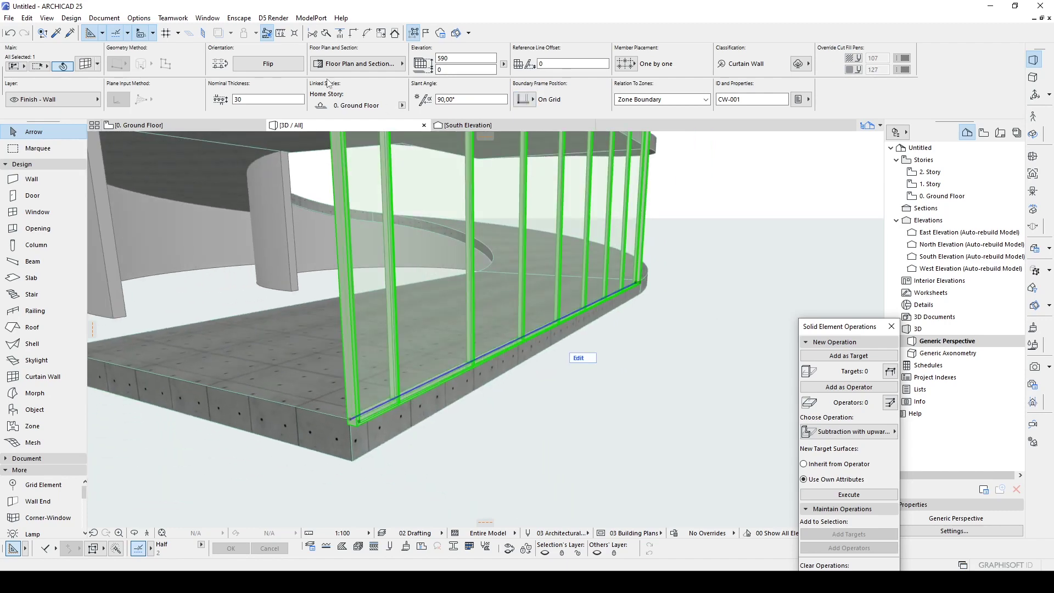
# Step: Try flipping the orientation of the ramp's straight curtain wall, and undo the flip
pyautogui.click(268, 68)
pyautogui.keyDown('shift'); pyautogui.moveTo(539, 406); pyautogui.dragTo(695, 409, button='middle'); pyautogui.keyUp('shift')
pyautogui.scroll(2, 689, 401)
pyautogui.hotkey('ctrl', 'z')
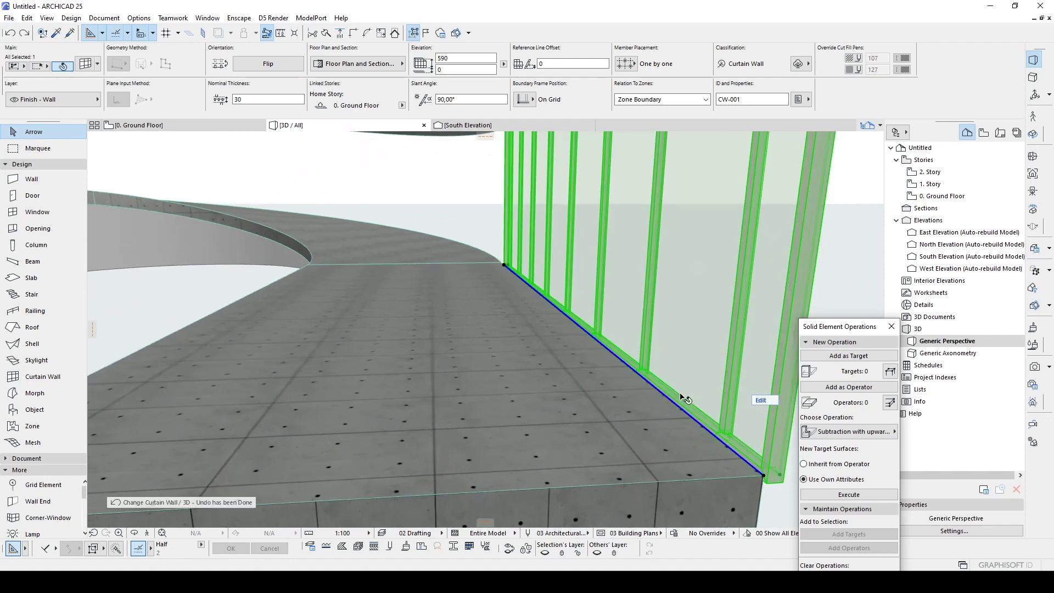
# Step: Place the straight curtain wall's boundary frames at Outside Boundary
pyautogui.keyDown('shift'); pyautogui.moveTo(679, 394); pyautogui.dragTo(302, 382, button='middle'); pyautogui.keyUp('shift')
pyautogui.scroll(5, 301, 378)
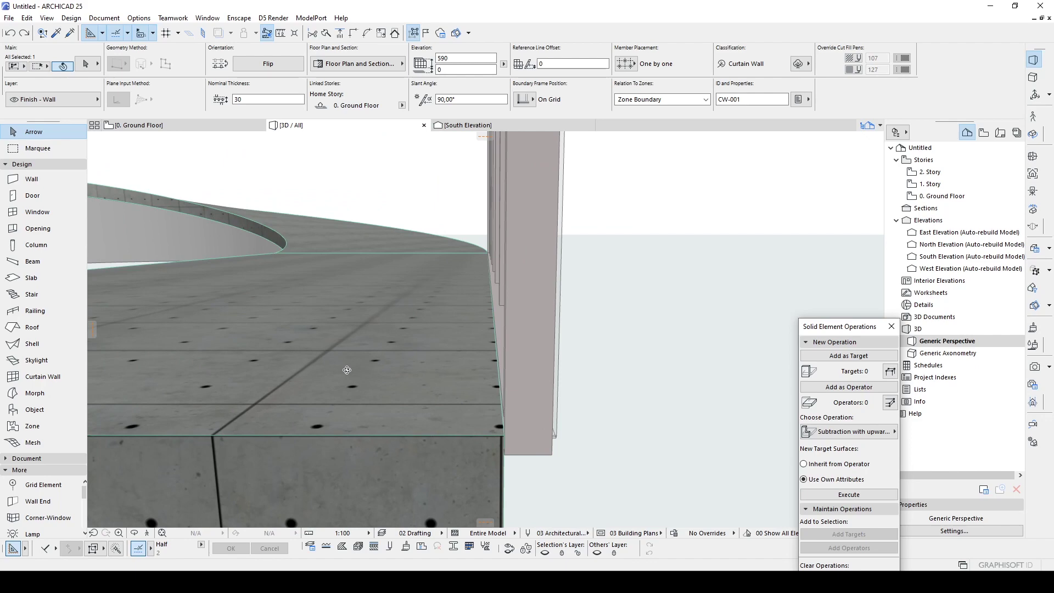
pyautogui.doubleClick(554, 311)
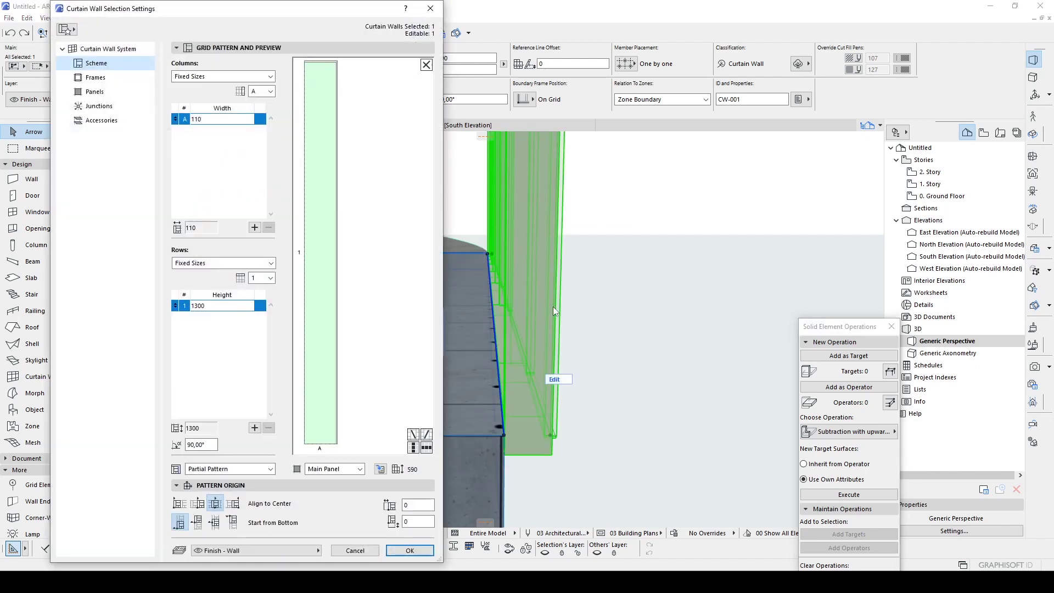
pyautogui.click(105, 51)
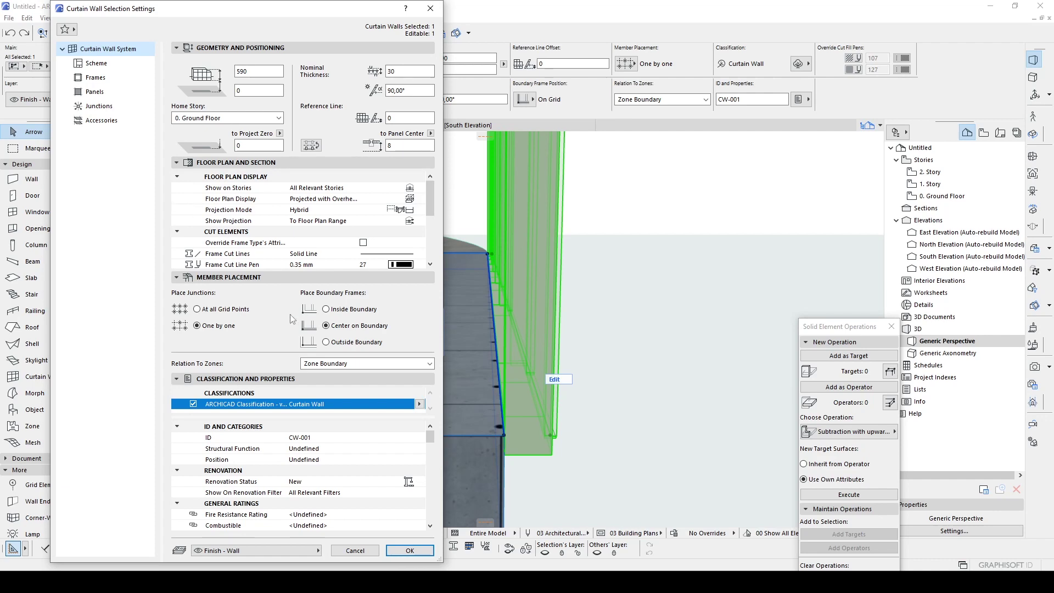
pyautogui.click(341, 344)
pyautogui.click(417, 550)
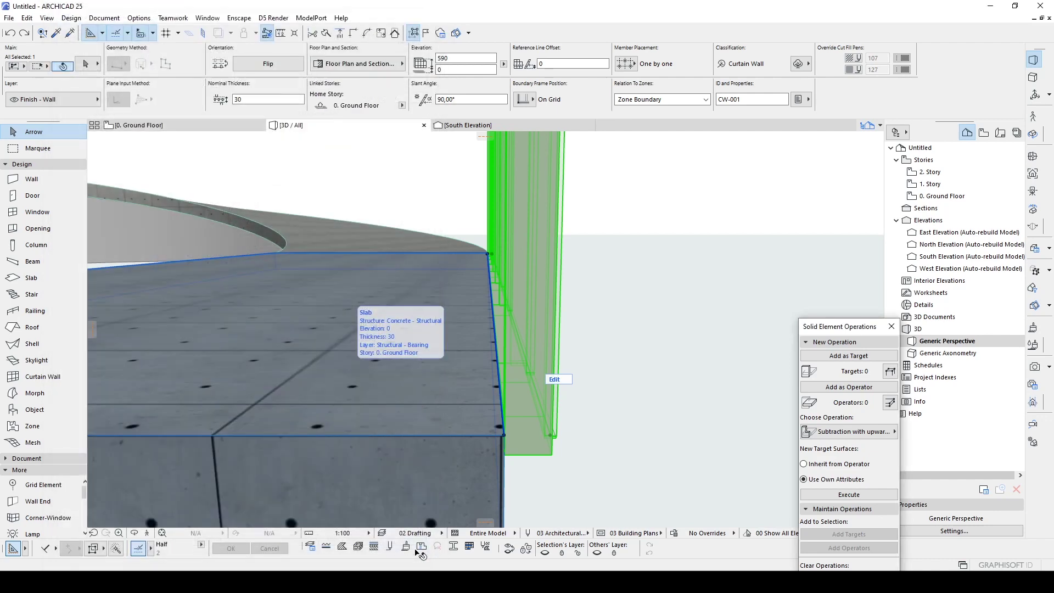
# Step: Set the straight curtain wall's reference line distance to panel center to 0 and place its boundary frames at Inside Boundary
pyautogui.hotkey('ctrl', 't')
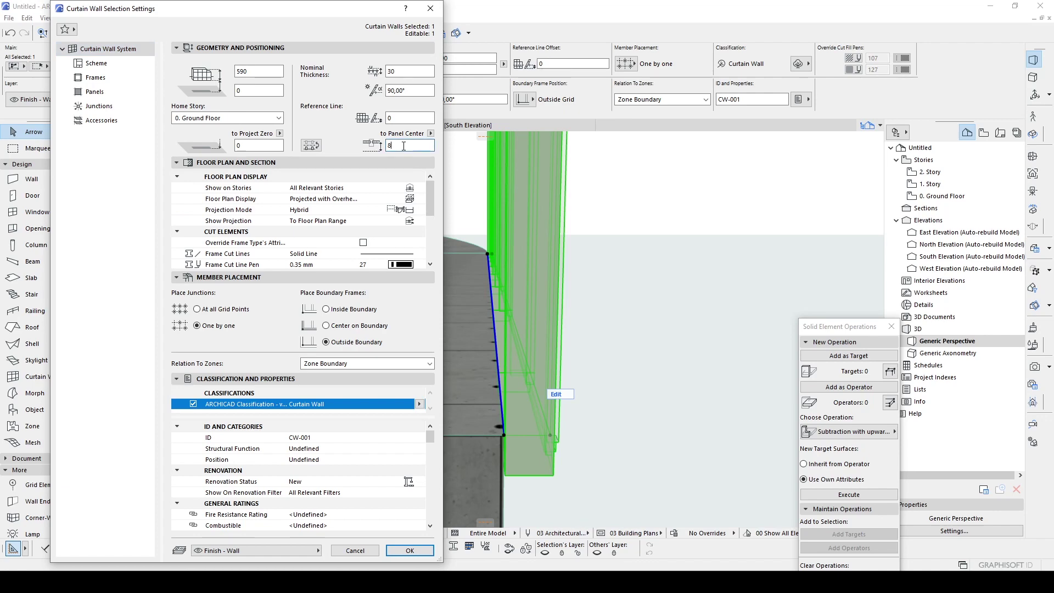
pyautogui.press('Return')
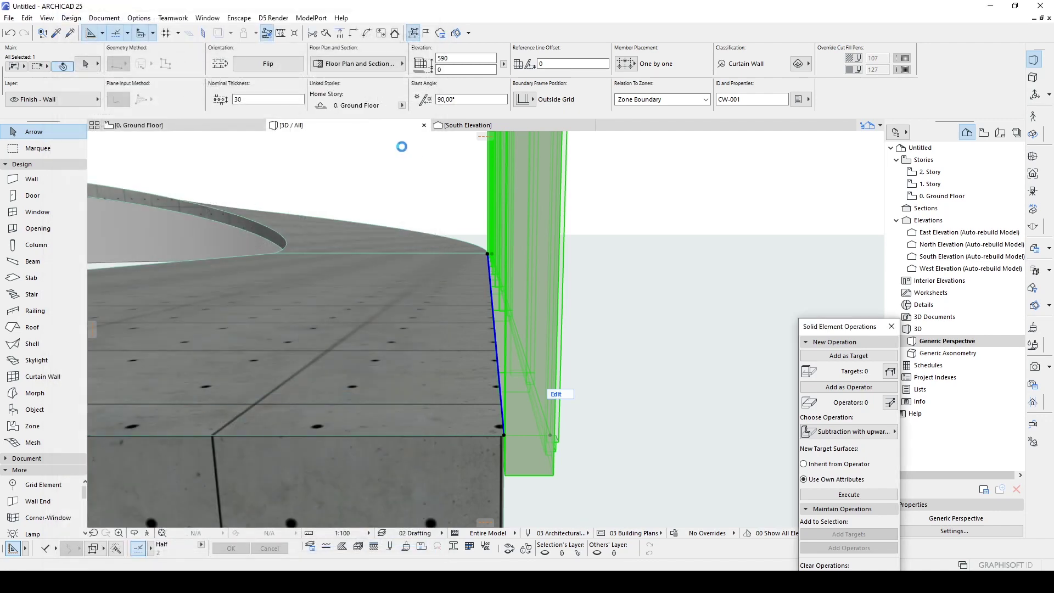
pyautogui.scroll(-3, 522, 280)
pyautogui.keyDown('shift'); pyautogui.moveTo(522, 280); pyautogui.dragTo(345, 317, button='middle'); pyautogui.keyUp('shift')
pyautogui.doubleClick(348, 314)
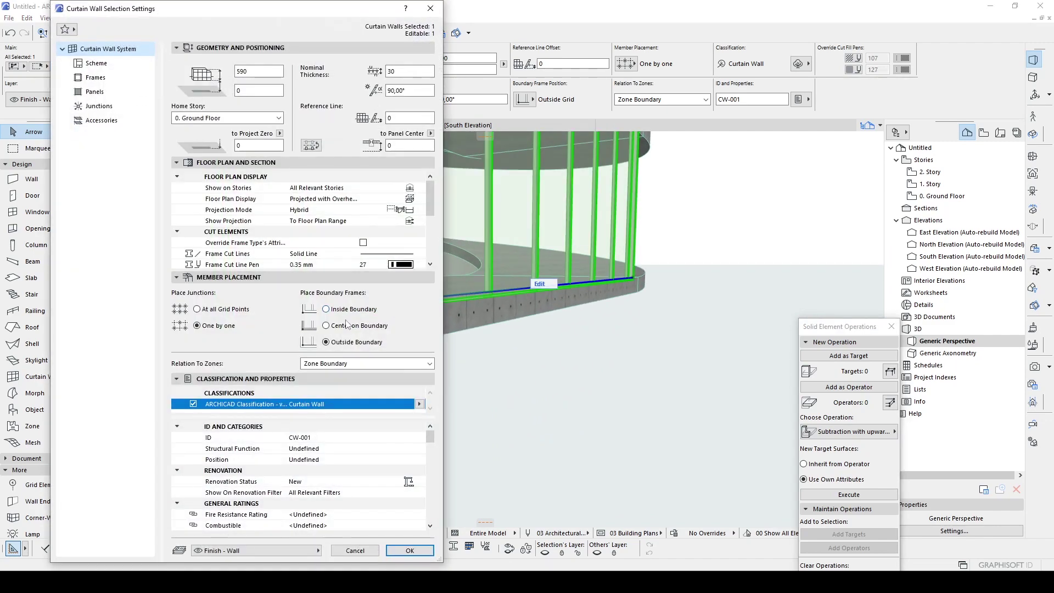
pyautogui.click(409, 550)
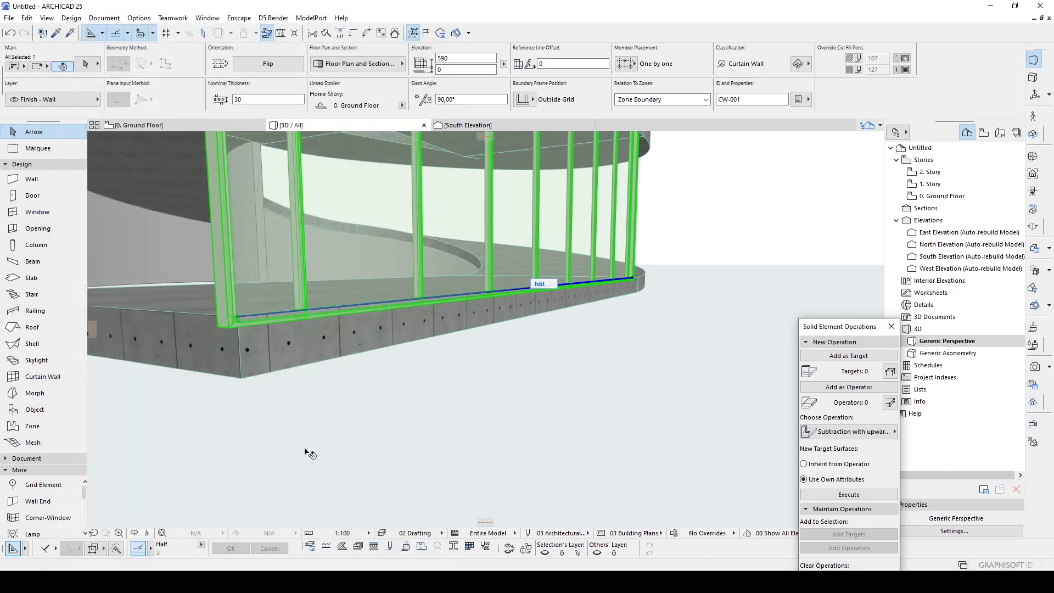
pyautogui.keyDown('shift'); pyautogui.moveTo(311, 298); pyautogui.dragTo(419, 321, button='middle'); pyautogui.keyUp('shift')
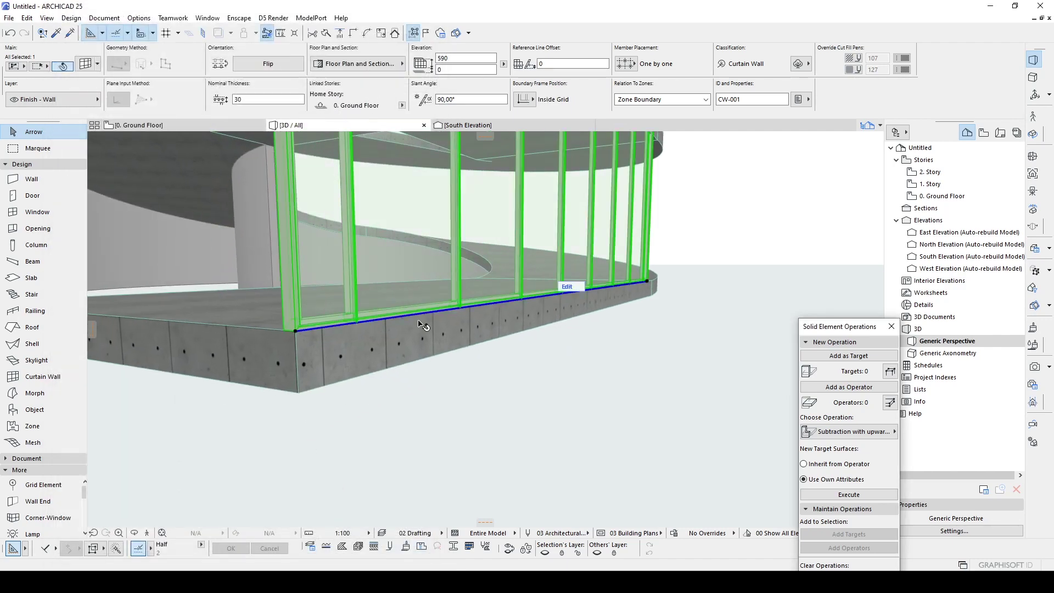
# Step: Reposition the end node of the curtain wall's reference line onto the ramp corner where the outer curve begins
pyautogui.scroll(-3, 482, 345)
pyautogui.keyDown('shift'); pyautogui.moveTo(519, 328); pyautogui.dragTo(584, 406, button='middle'); pyautogui.keyUp('shift')
pyautogui.click(585, 406)
pyautogui.click(624, 406)
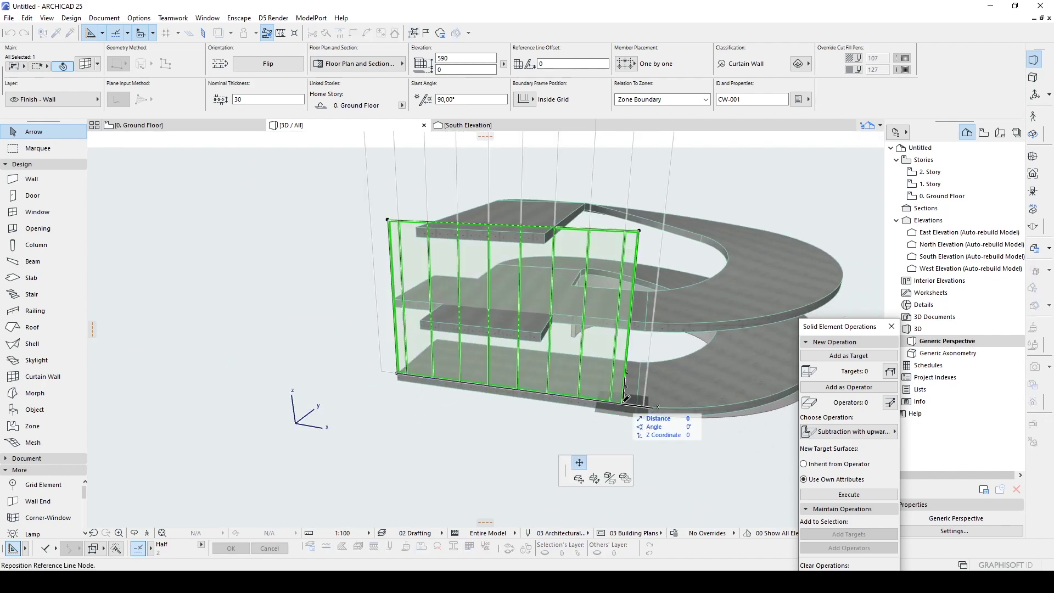
pyautogui.scroll(3, 626, 405)
pyautogui.click(638, 408)
pyautogui.press('Escape')
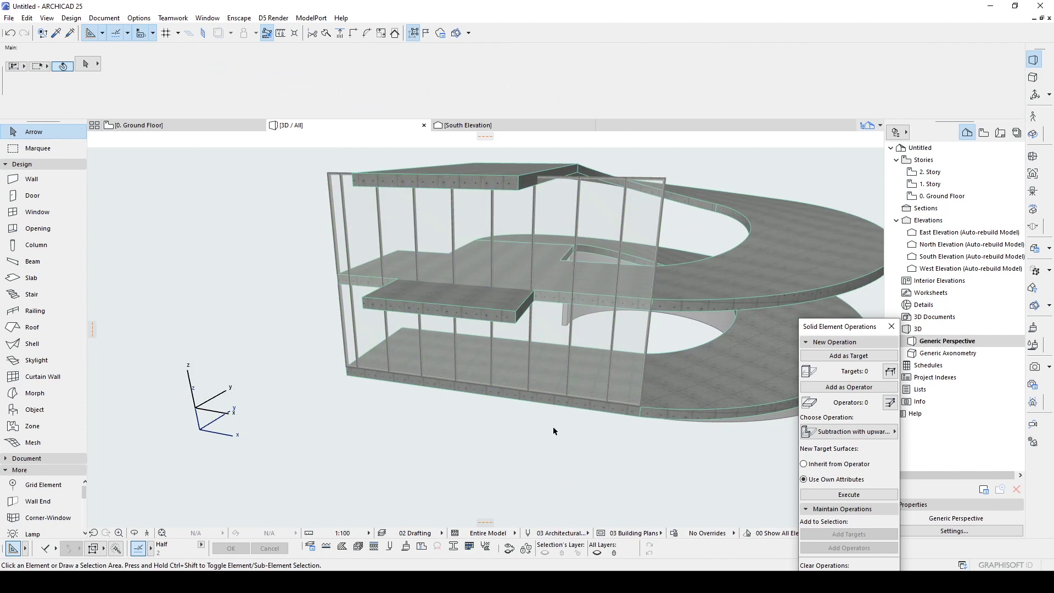
# Step: On the ground floor plan, draw a matching curtain wall straight between the two ends of the ramp's outer curve
pyautogui.press('F2')
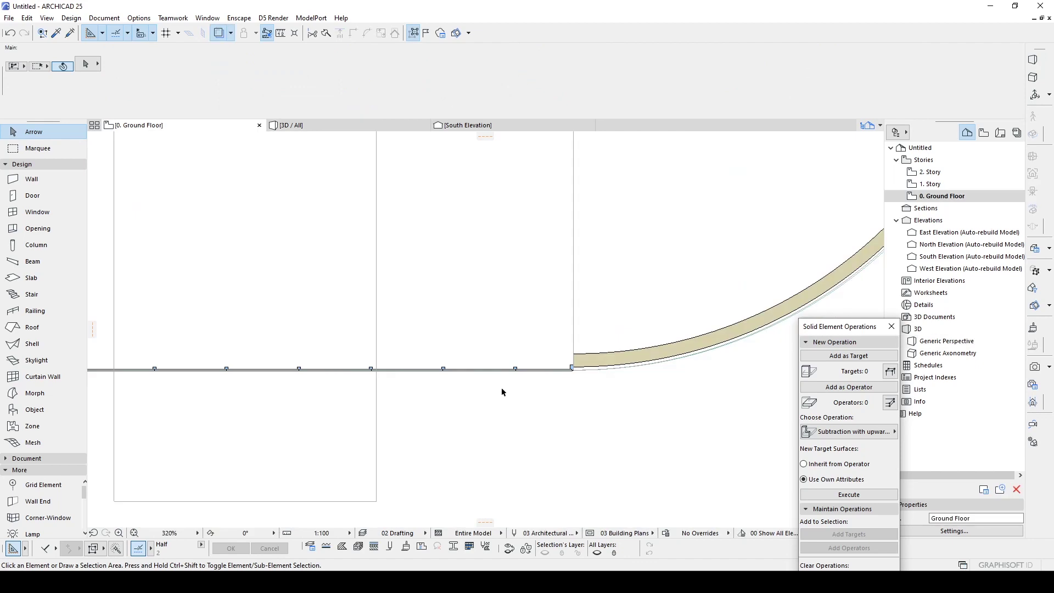
pyautogui.keyDown('alt'); pyautogui.click(521, 368); pyautogui.keyUp('alt')
pyautogui.scroll(-4, 549, 395)
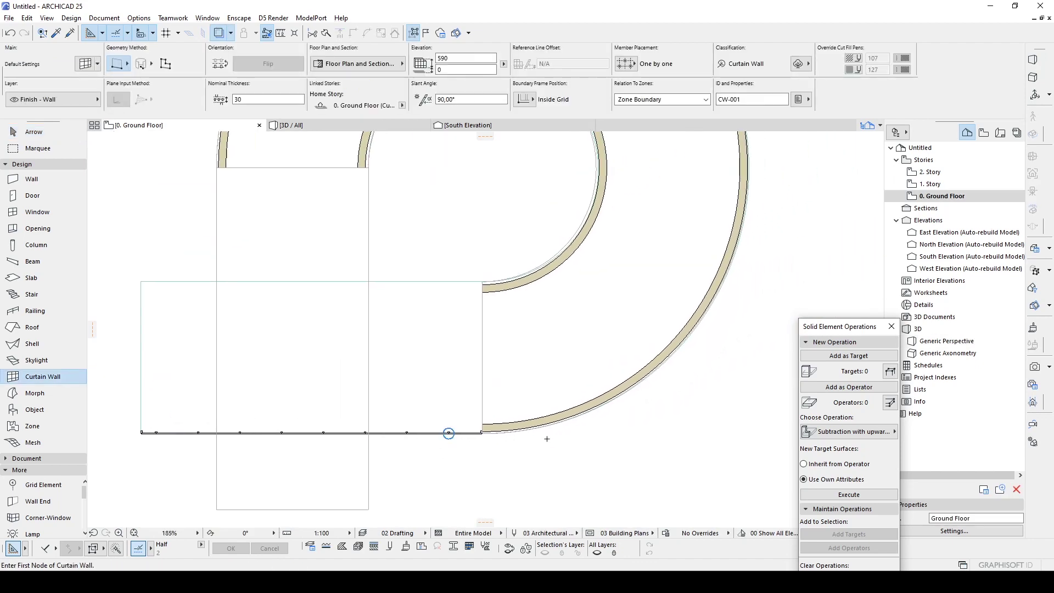
pyautogui.scroll(-8, 604, 417)
pyautogui.click(482, 433)
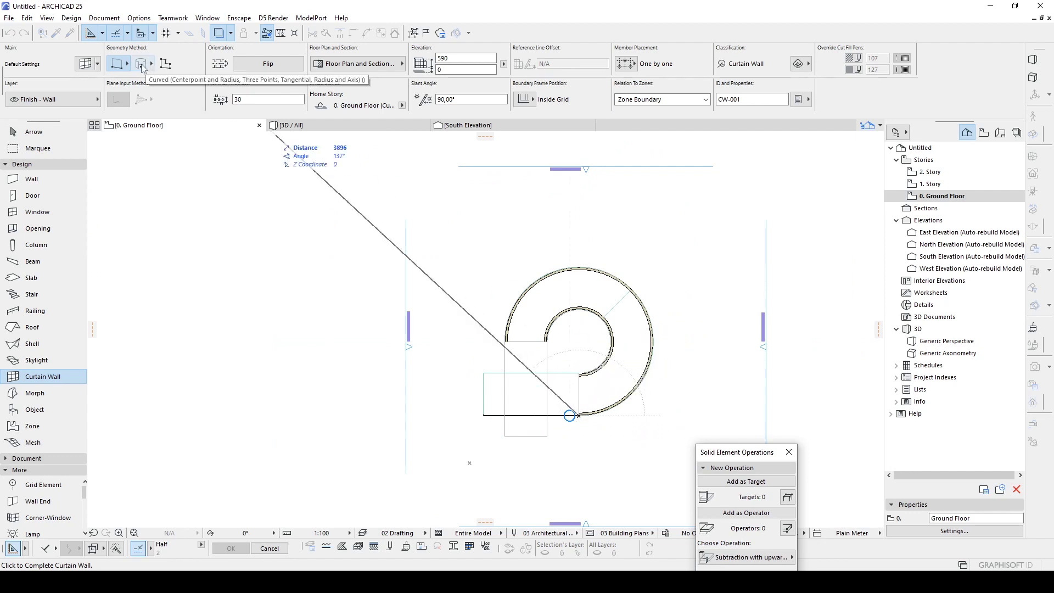
pyautogui.scroll(5, 553, 352)
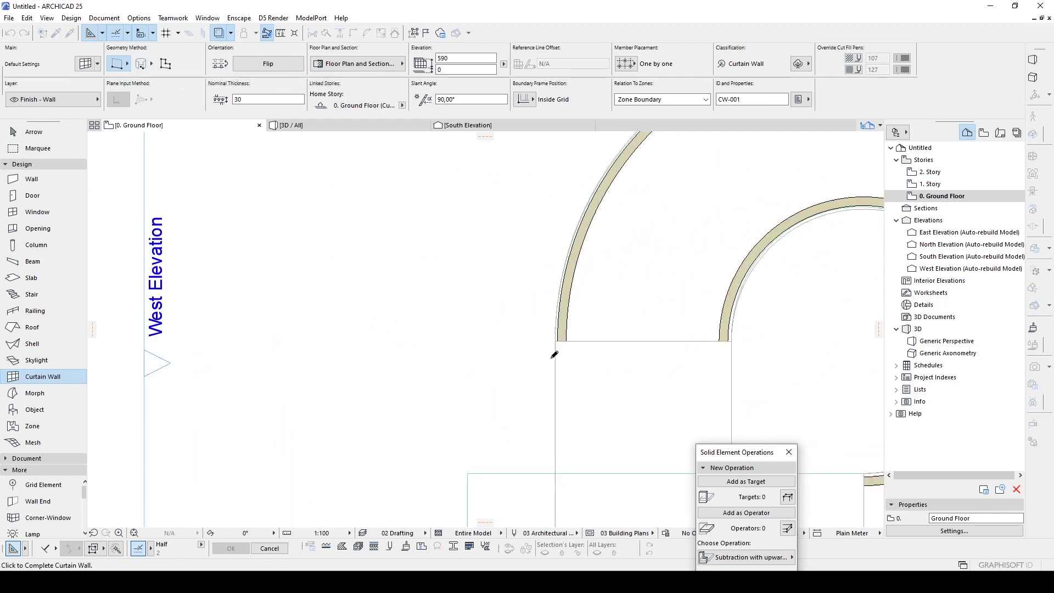
pyautogui.click(558, 333)
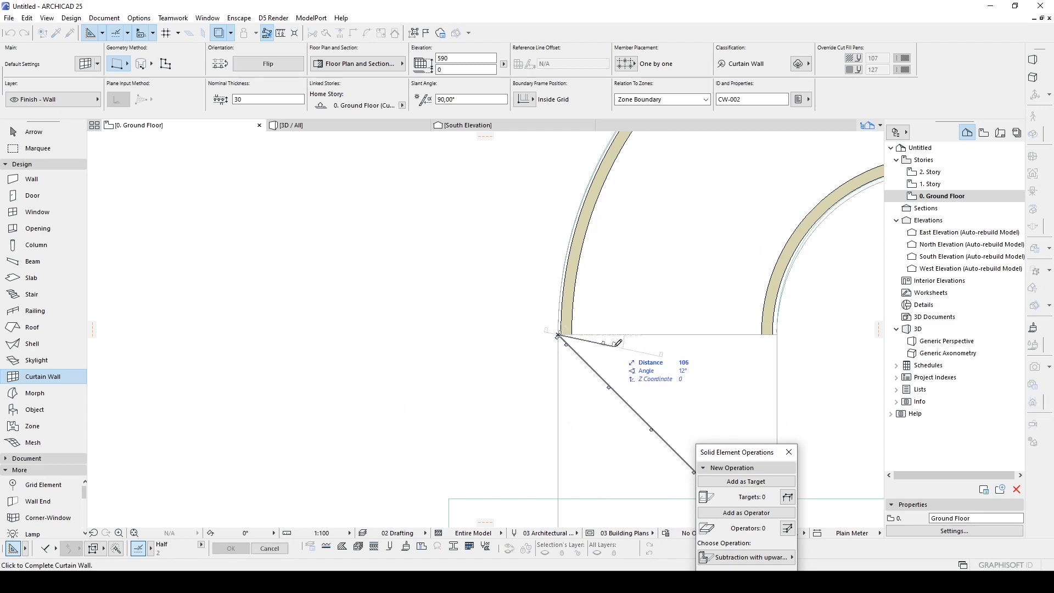
pyautogui.moveTo(559, 333); pyautogui.dragTo(442, 310, button='middle')
pyautogui.press('Escape')
# Step: Curve the diagonal curtain wall along the ramp's outer edge with an arc radius of about 700
pyautogui.click(456, 327)
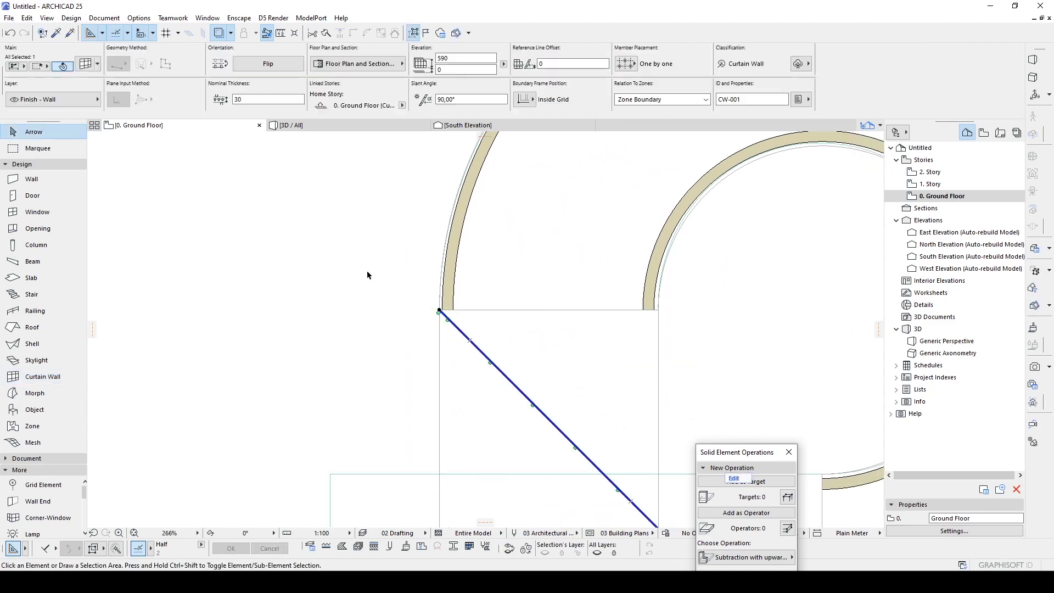
pyautogui.scroll(-5, 384, 272)
pyautogui.scroll(3, 438, 328)
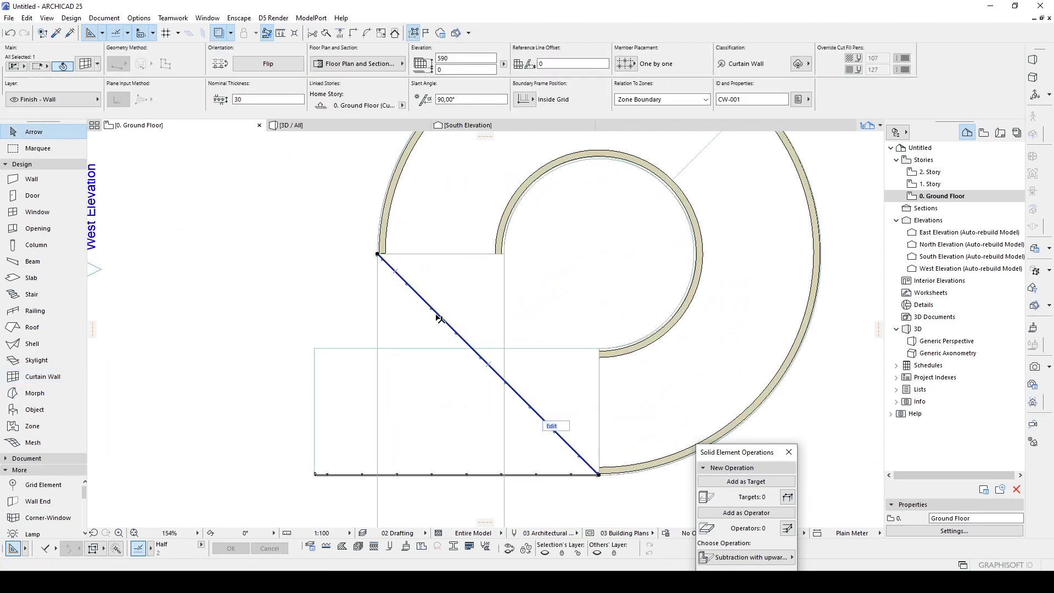
pyautogui.click(439, 317)
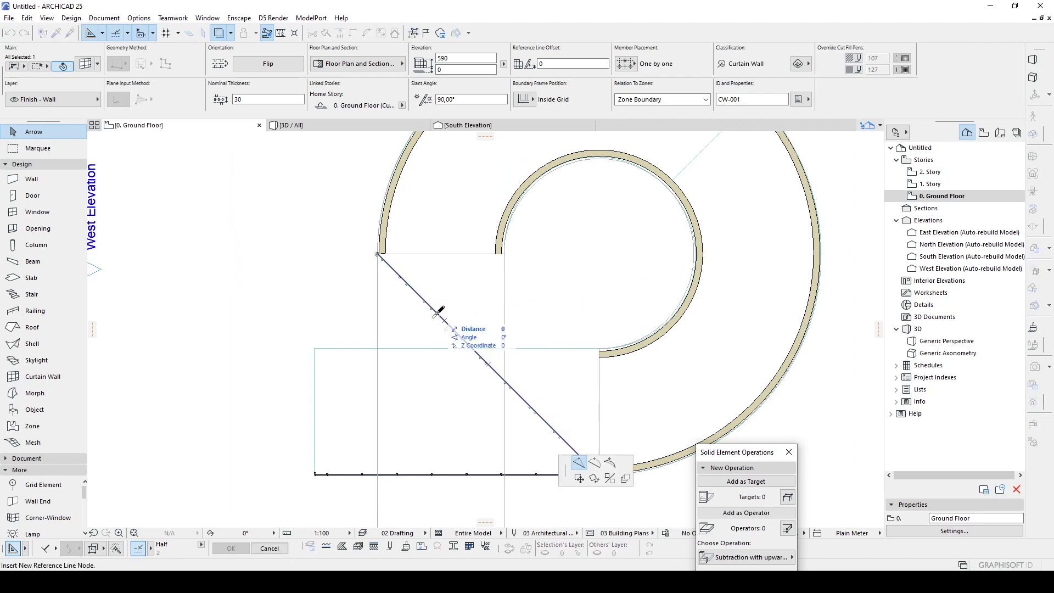
pyautogui.click(594, 462)
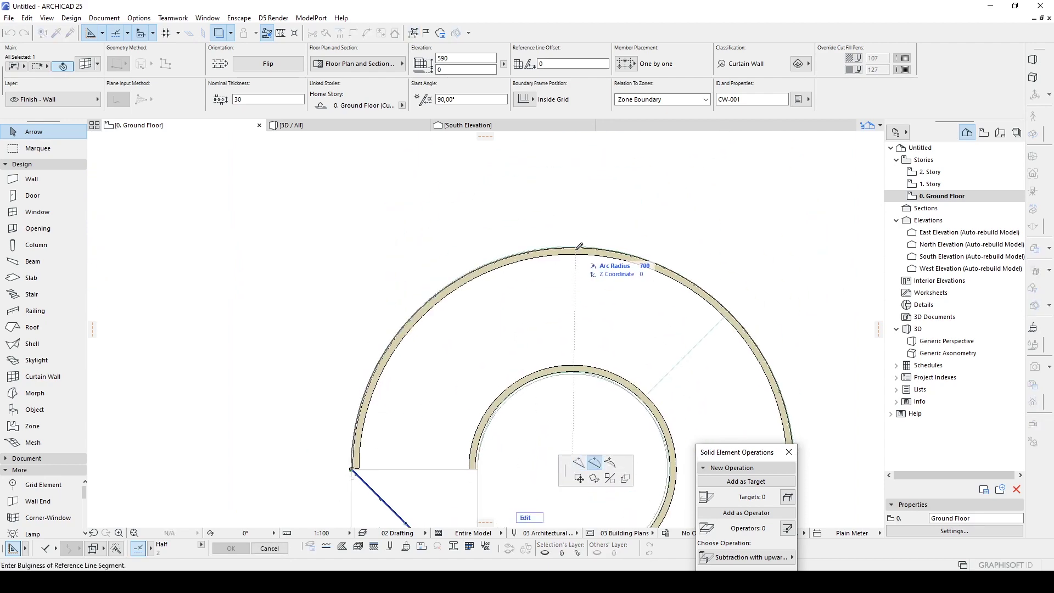
pyautogui.click(573, 245)
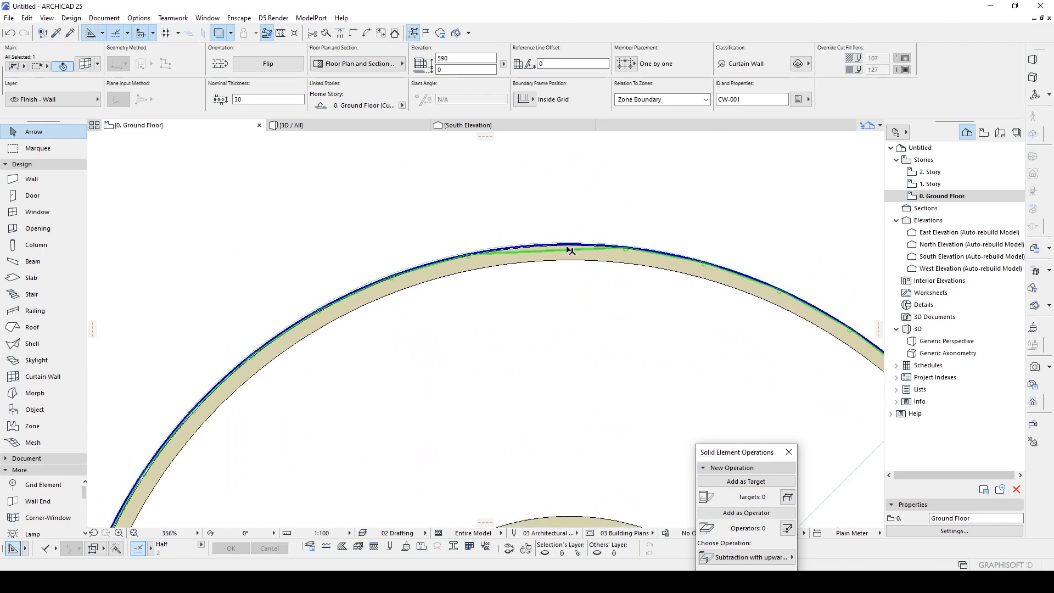
pyautogui.scroll(-1, 659, 350)
pyautogui.scroll(1, 648, 329)
pyautogui.moveTo(640, 305); pyautogui.dragTo(559, 157, button='middle')
pyautogui.scroll(-5, 548, 185)
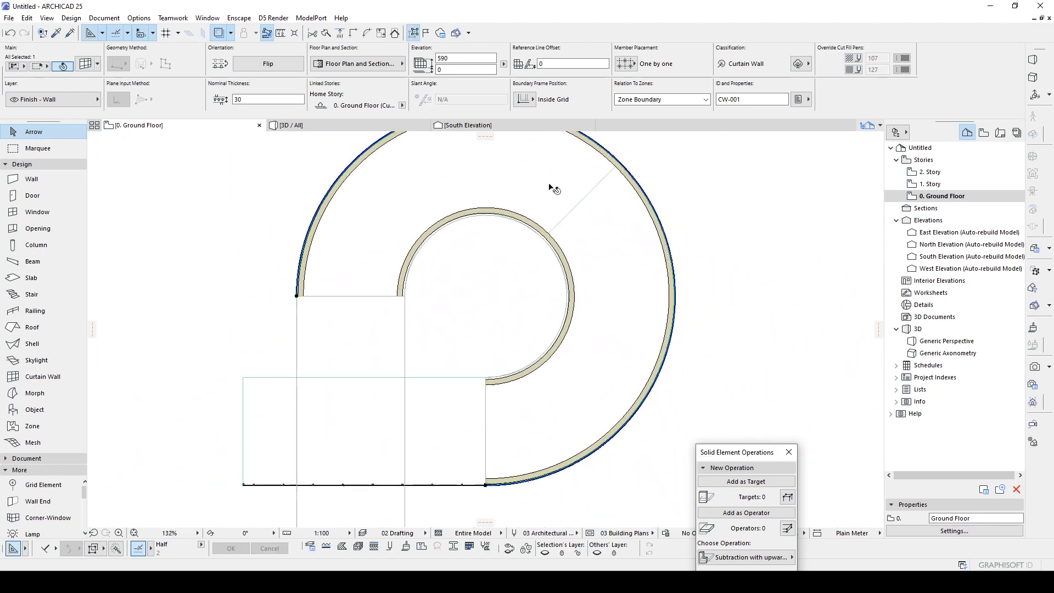
pyautogui.press('Escape')
# Step: Draw another curtain wall straight between the two ends of the ramp's inner curve, about 424 long at 135°
pyautogui.scroll(5, 524, 302)
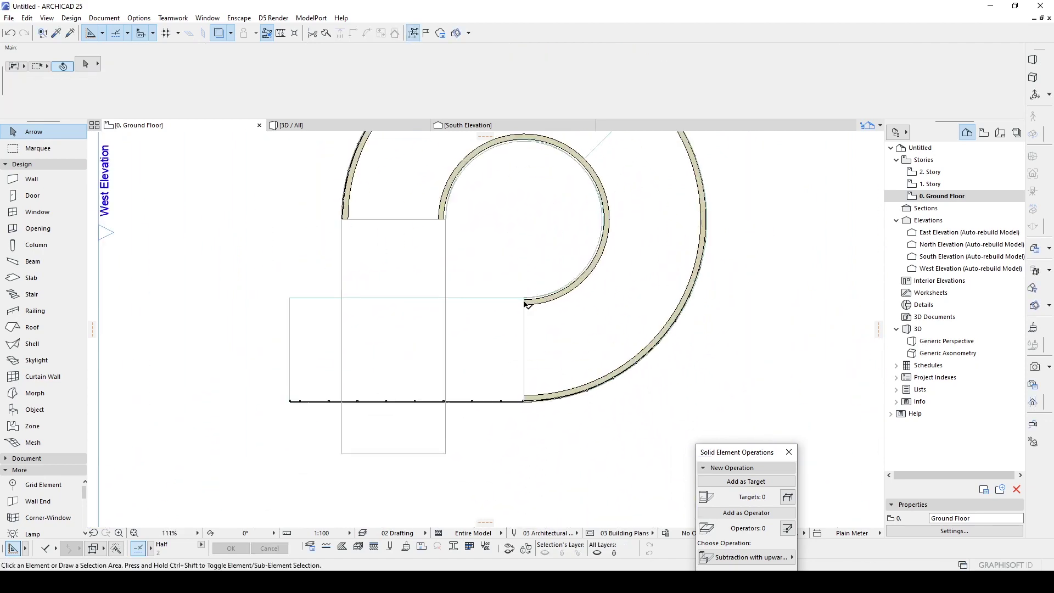
pyautogui.press('w')
pyautogui.click(524, 294)
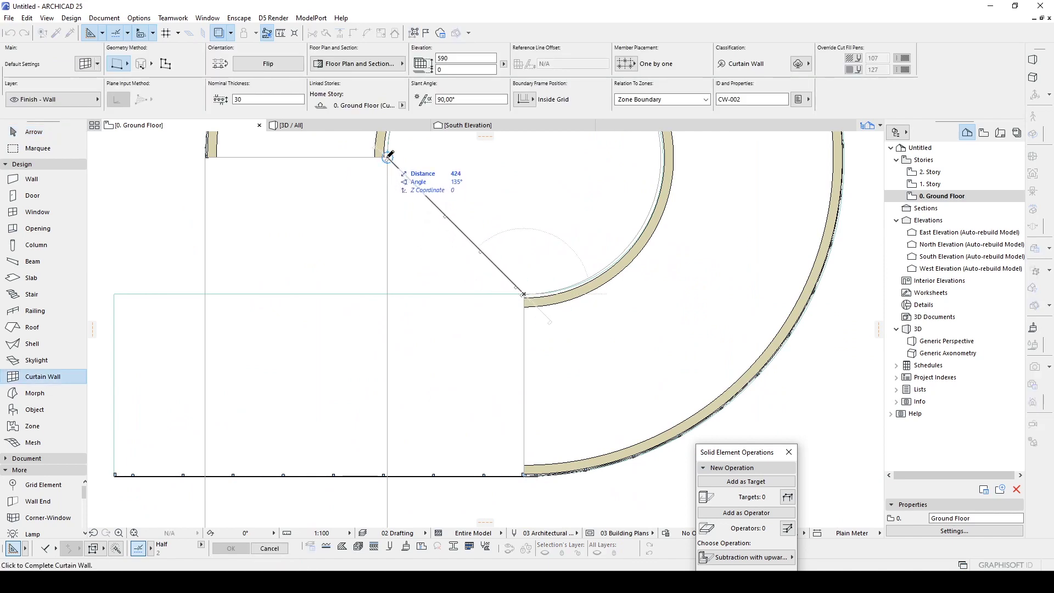
pyautogui.click(388, 157)
# Step: Curve the new diagonal curtain wall's reference line so that it follows the ramp's inner edge
pyautogui.click(390, 163)
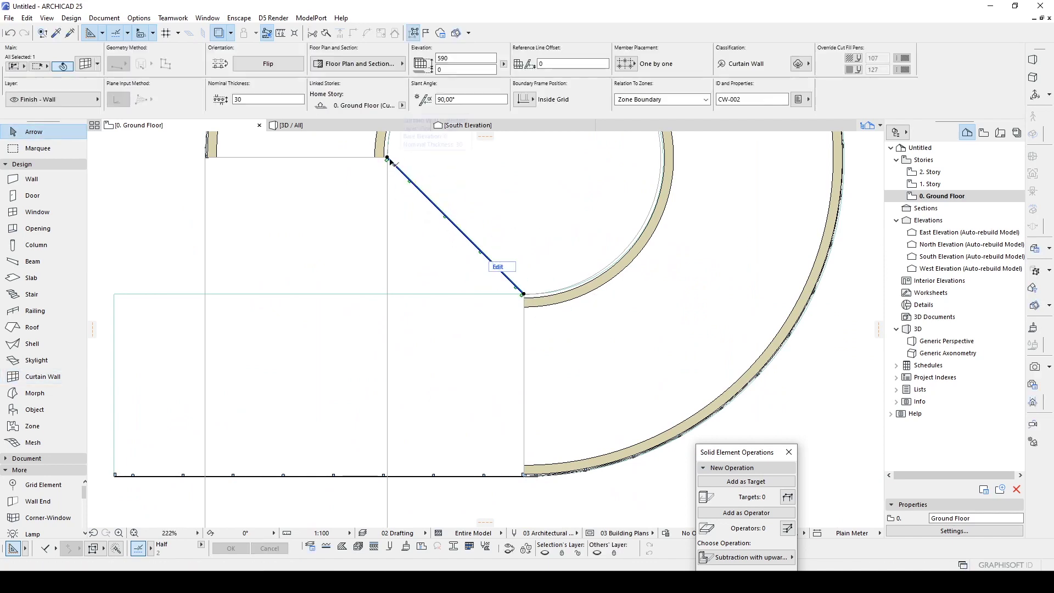
pyautogui.click(393, 164)
pyautogui.moveTo(395, 197); pyautogui.dragTo(408, 357, button='middle')
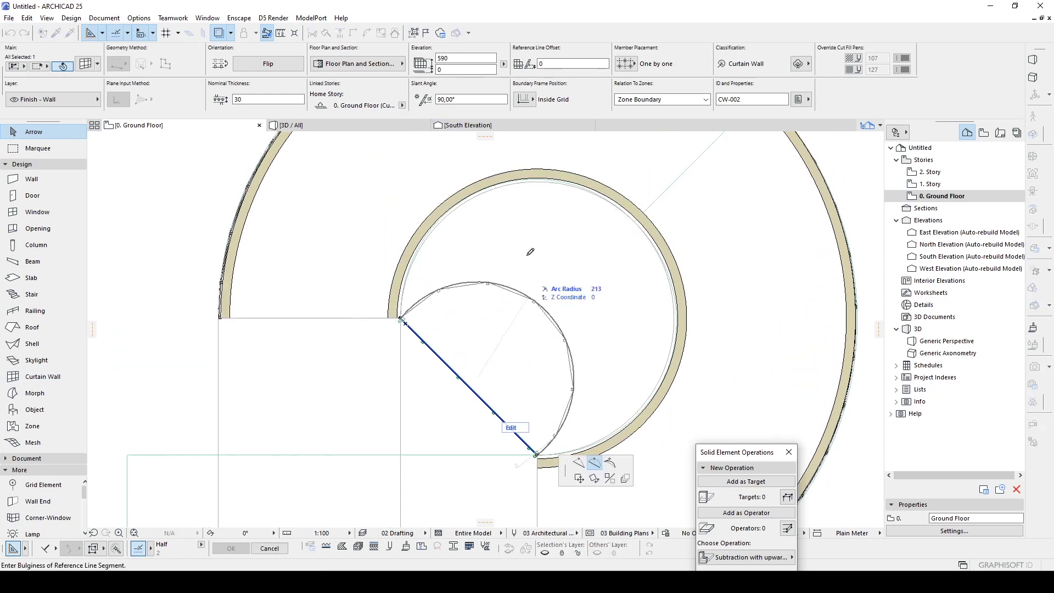
pyautogui.click(531, 179)
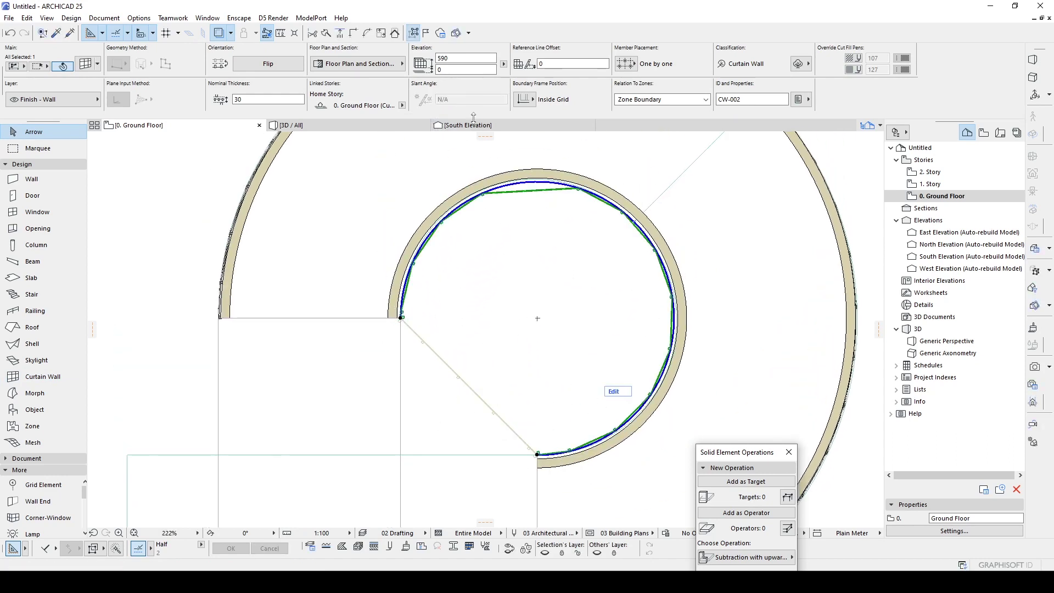
# Step: Adjust the inner curtain wall's reference line distance to panel center so its panels sit on the solid wall's side
pyautogui.scroll(3, 510, 197)
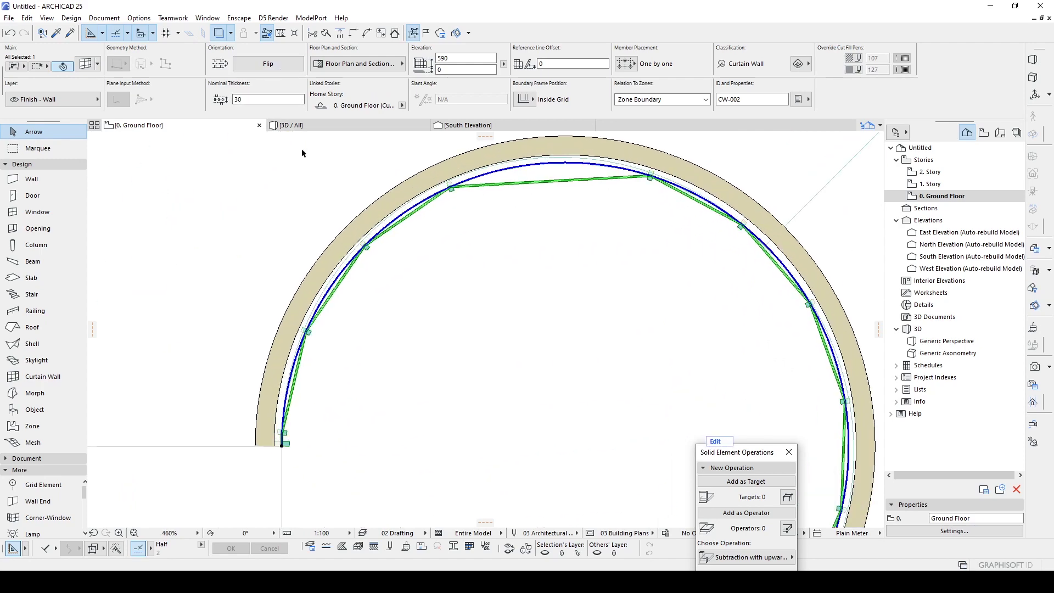
pyautogui.scroll(2, 319, 377)
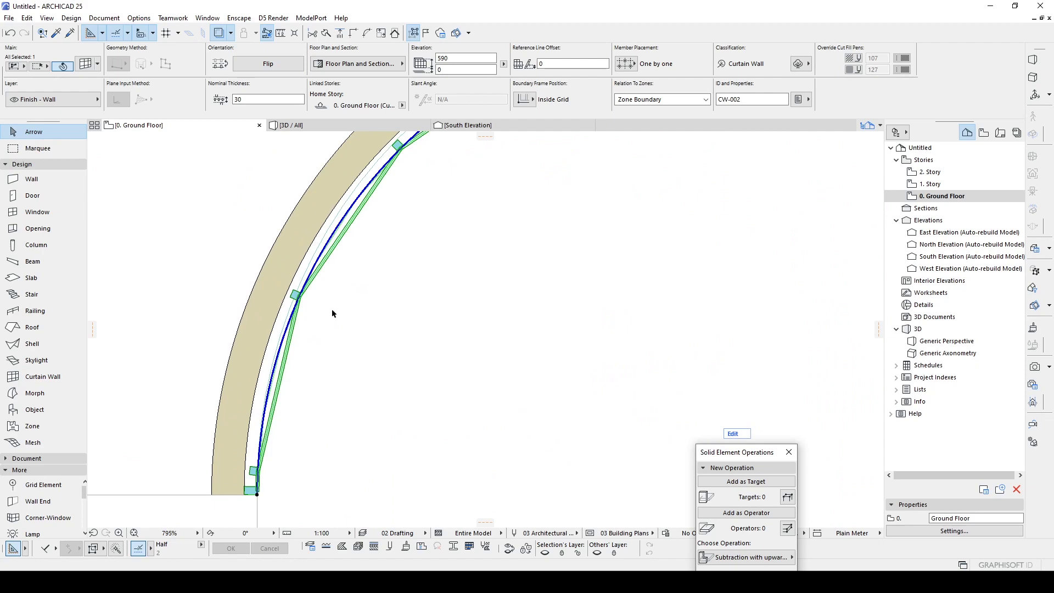
pyautogui.hotkey('ctrl', 't')
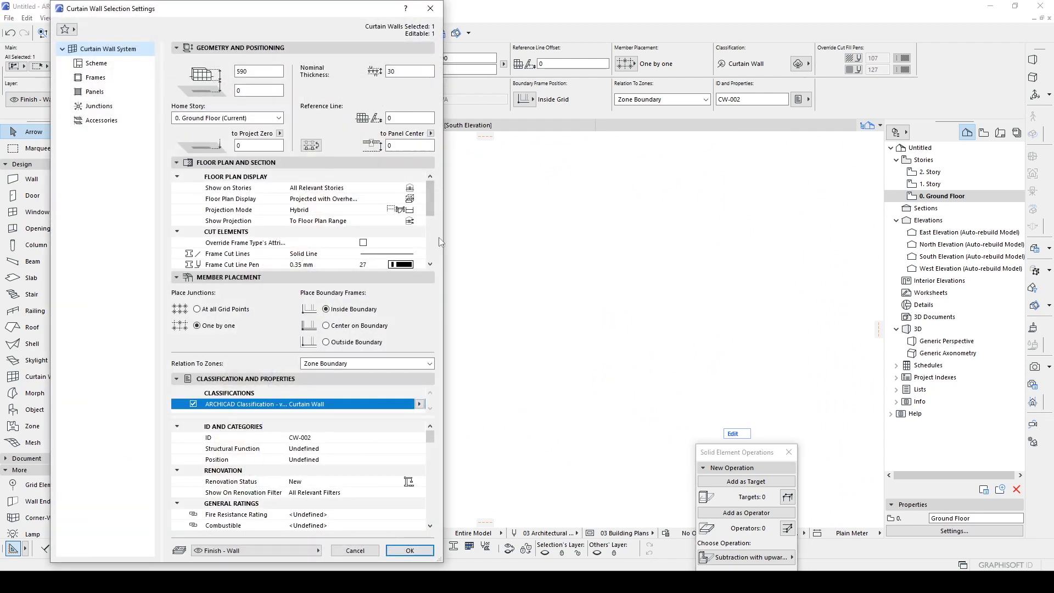
pyautogui.write('8')
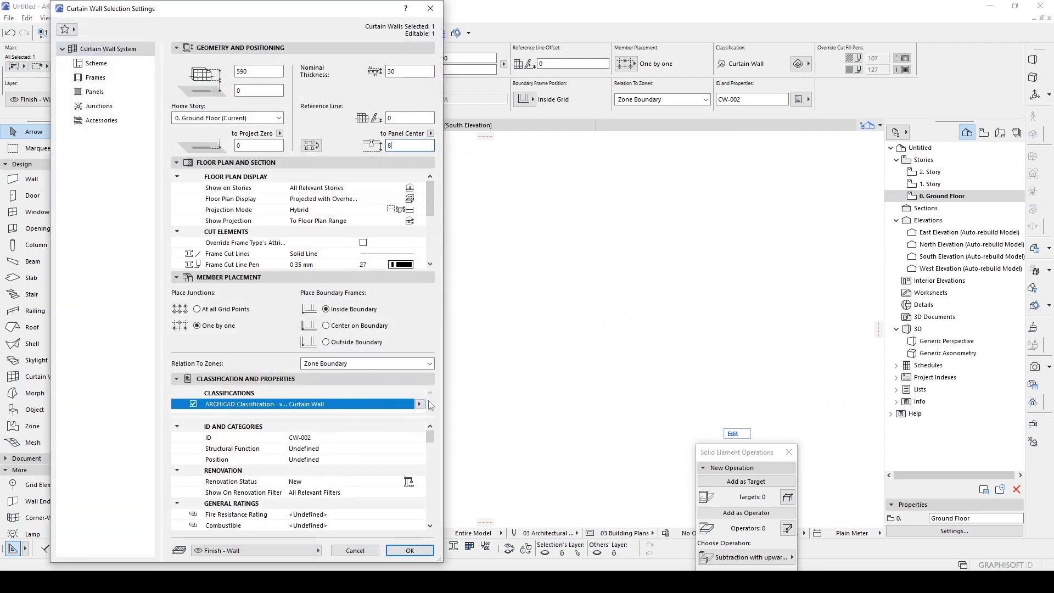
pyautogui.click(409, 550)
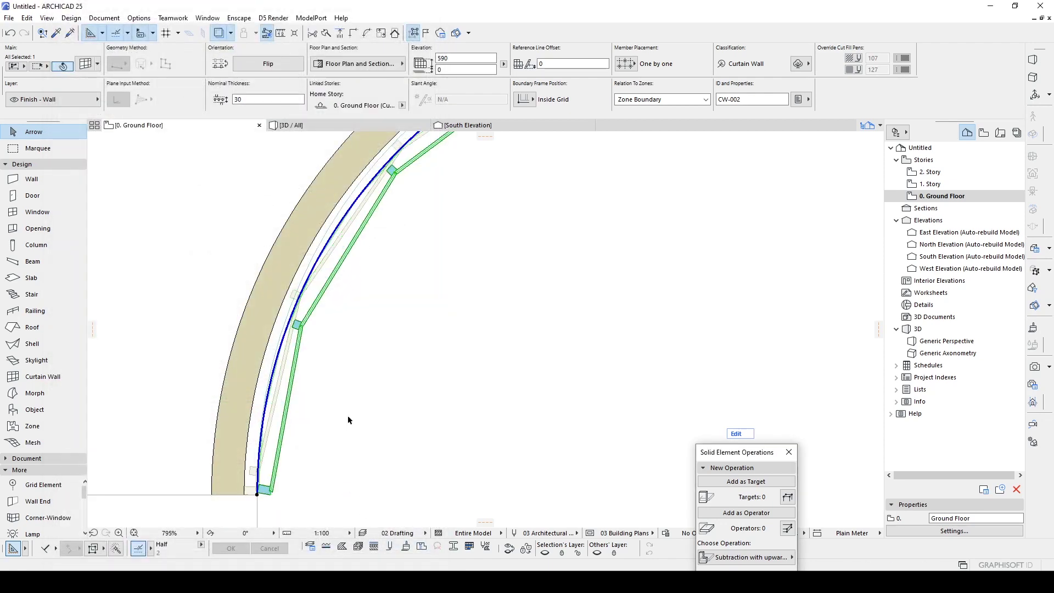
pyautogui.hotkey('ctrl', 't')
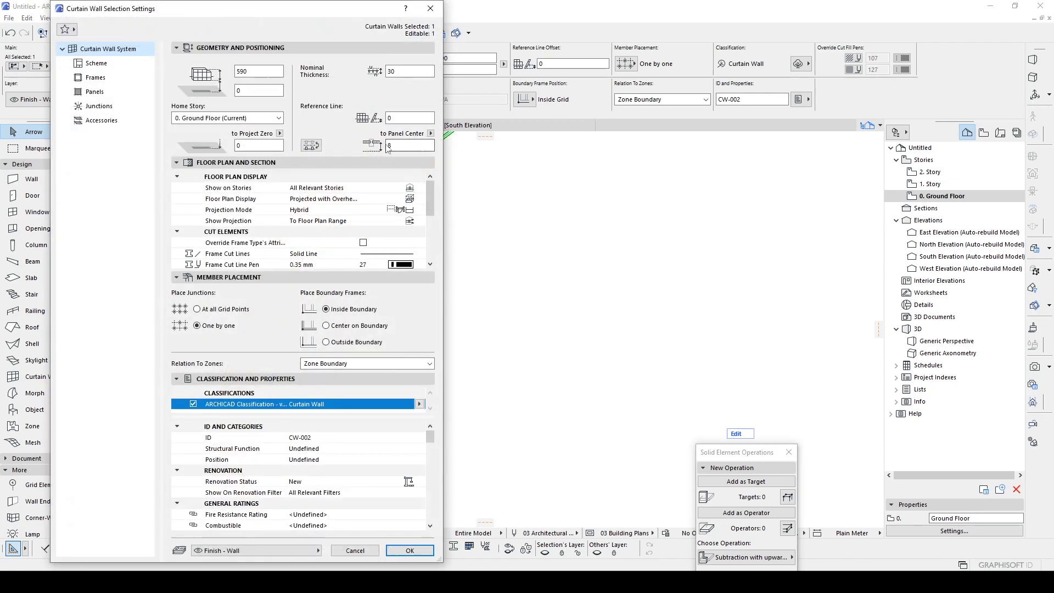
pyautogui.press('Return')
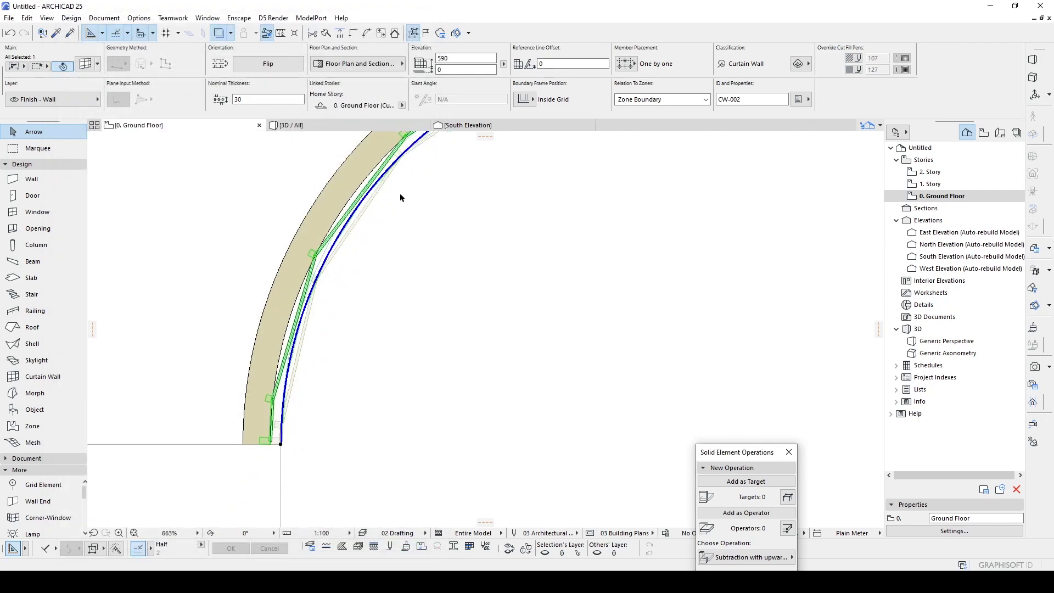
# Step: In the 3D view, lower the top edge of the long straight curtain wall to the underside of the first-level slab
pyautogui.scroll(-8, 401, 195)
pyautogui.press('Escape')
pyautogui.click(345, 128)
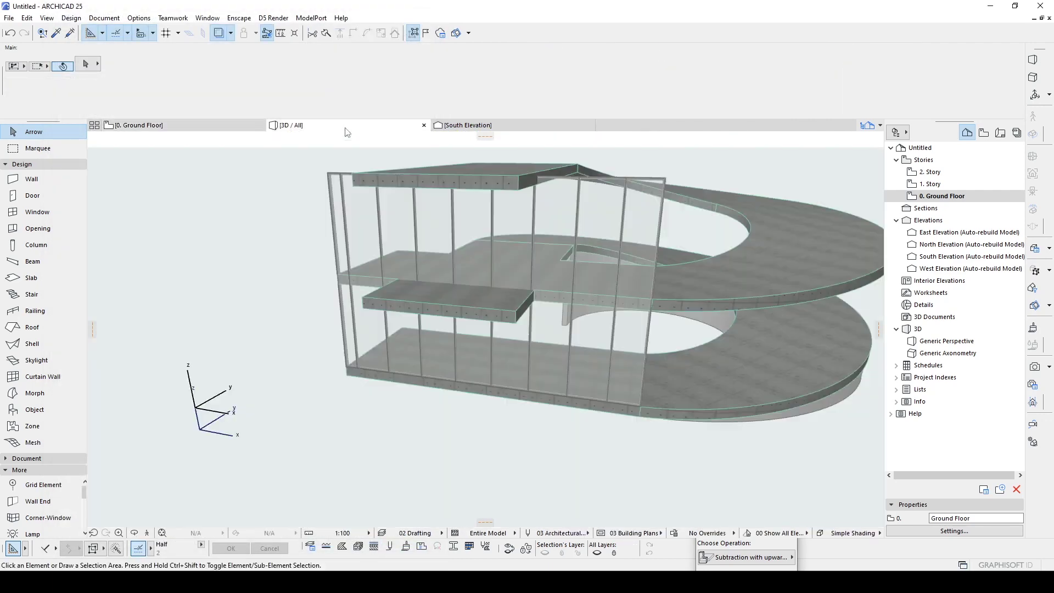
pyautogui.keyDown('shift'); pyautogui.moveTo(580, 248); pyautogui.dragTo(422, 317, button='middle'); pyautogui.keyUp('shift')
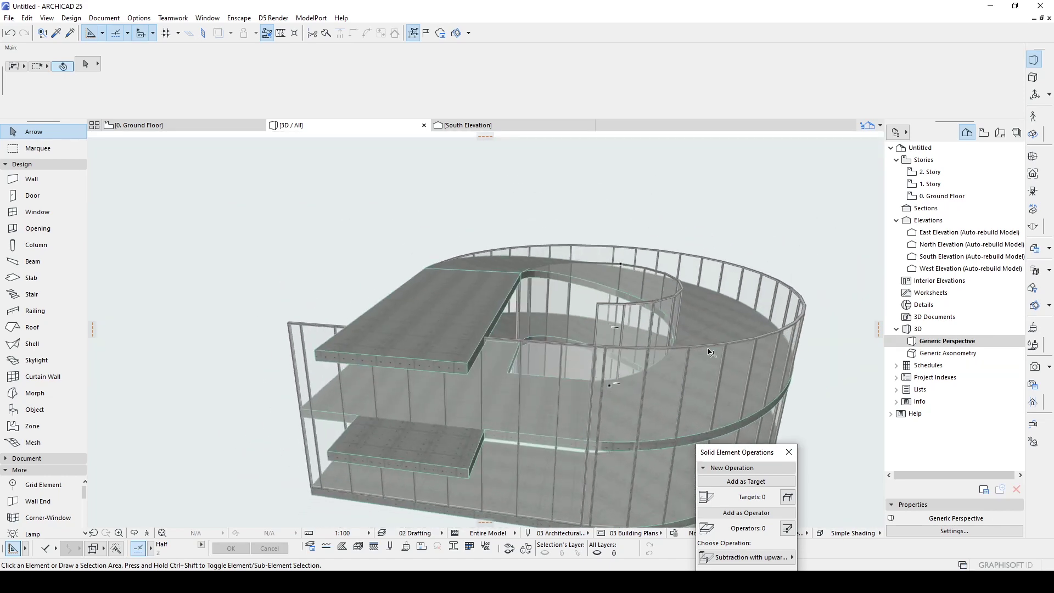
pyautogui.keyDown('shift'); pyautogui.moveTo(710, 352); pyautogui.dragTo(625, 268, button='middle'); pyautogui.keyUp('shift')
pyautogui.click(168, 220)
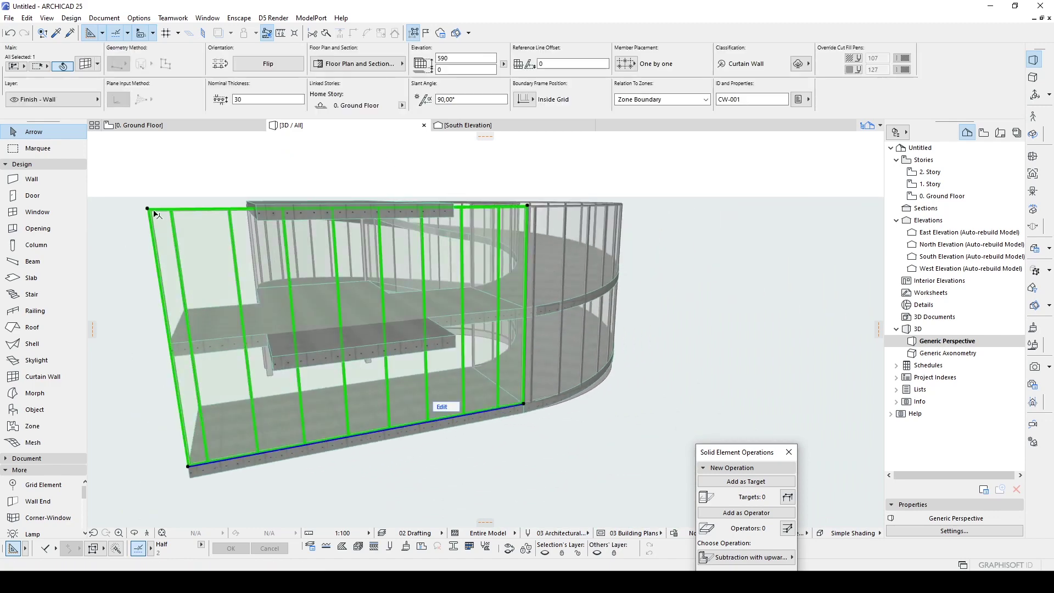
pyautogui.click(148, 209)
pyautogui.click(213, 272)
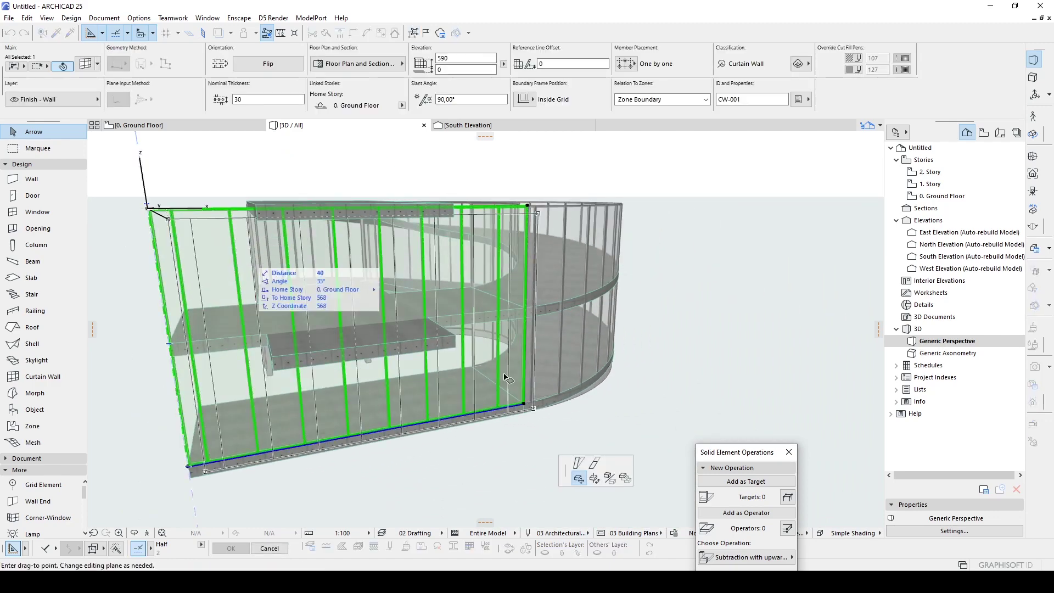
pyautogui.click(592, 465)
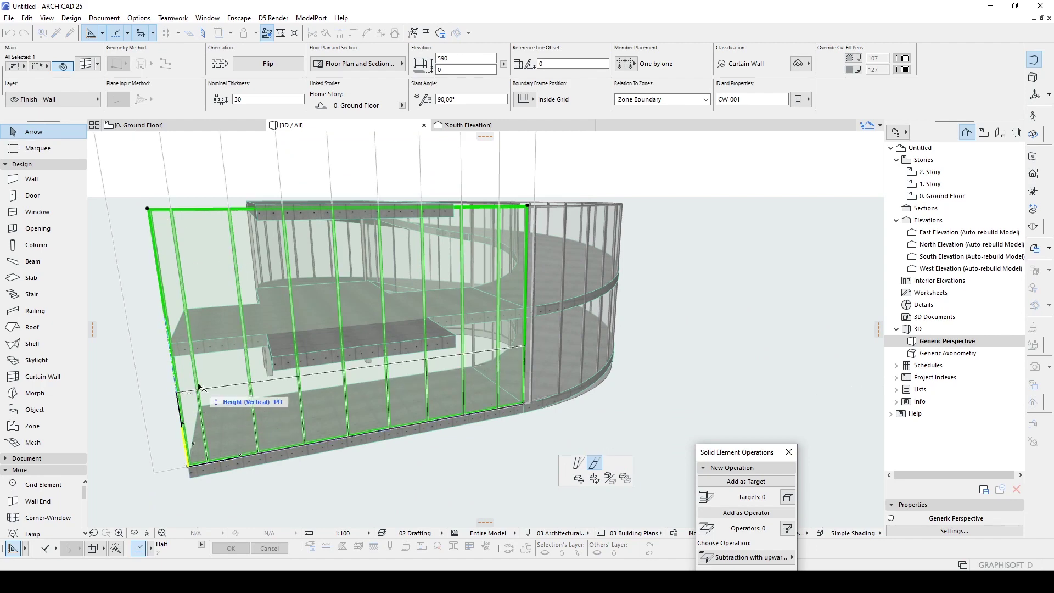
pyautogui.click(171, 357)
pyautogui.press('Escape')
# Step: Edit the outer curved curtain wall and move its top corner at the ramp's low end down 320 to Z 270
pyautogui.keyDown('shift'); pyautogui.moveTo(582, 404); pyautogui.dragTo(536, 292, button='middle'); pyautogui.keyUp('shift')
pyautogui.click(433, 237)
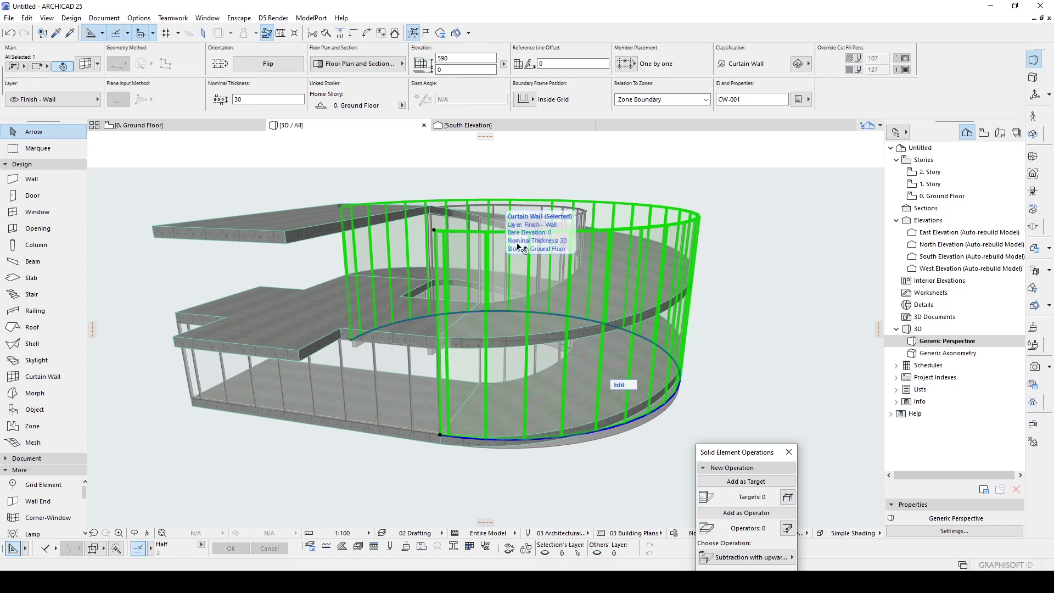
pyautogui.click(627, 387)
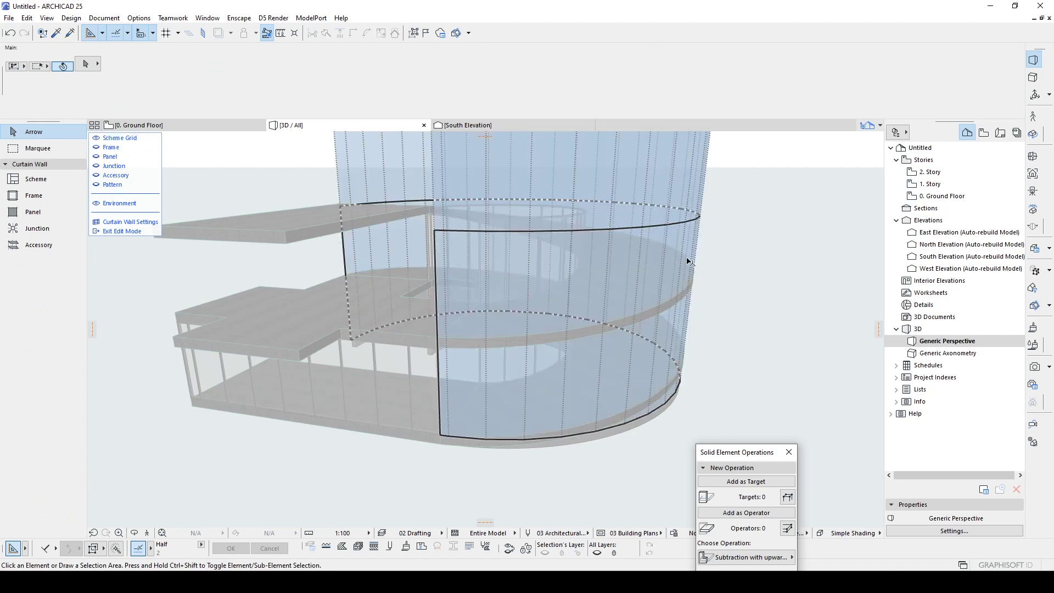
pyautogui.keyDown('shift'); pyautogui.moveTo(688, 261); pyautogui.dragTo(357, 310, button='middle'); pyautogui.keyUp('shift')
pyautogui.scroll(3, 358, 304)
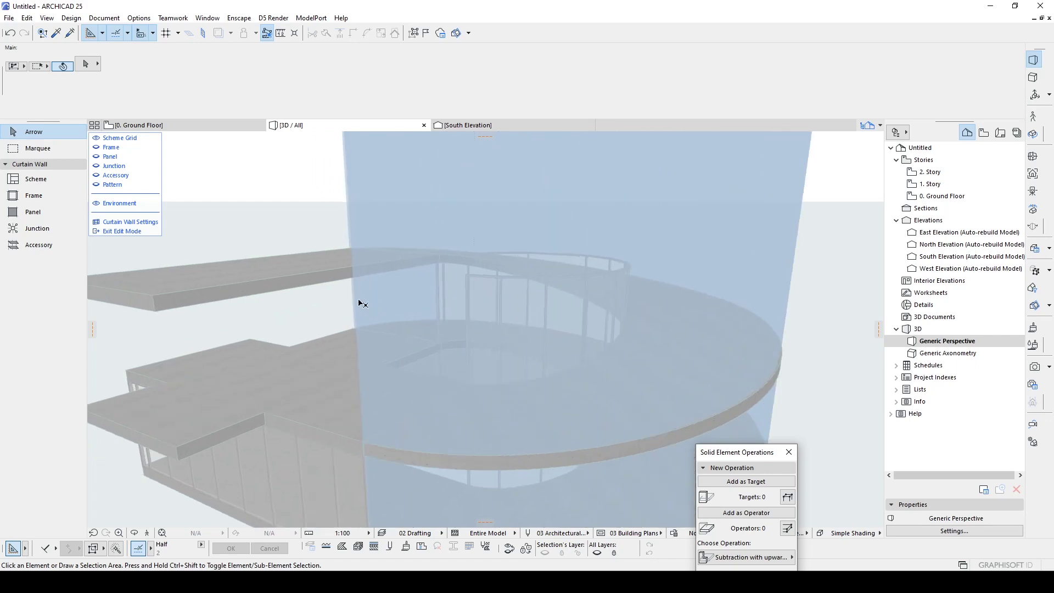
pyautogui.click(354, 295)
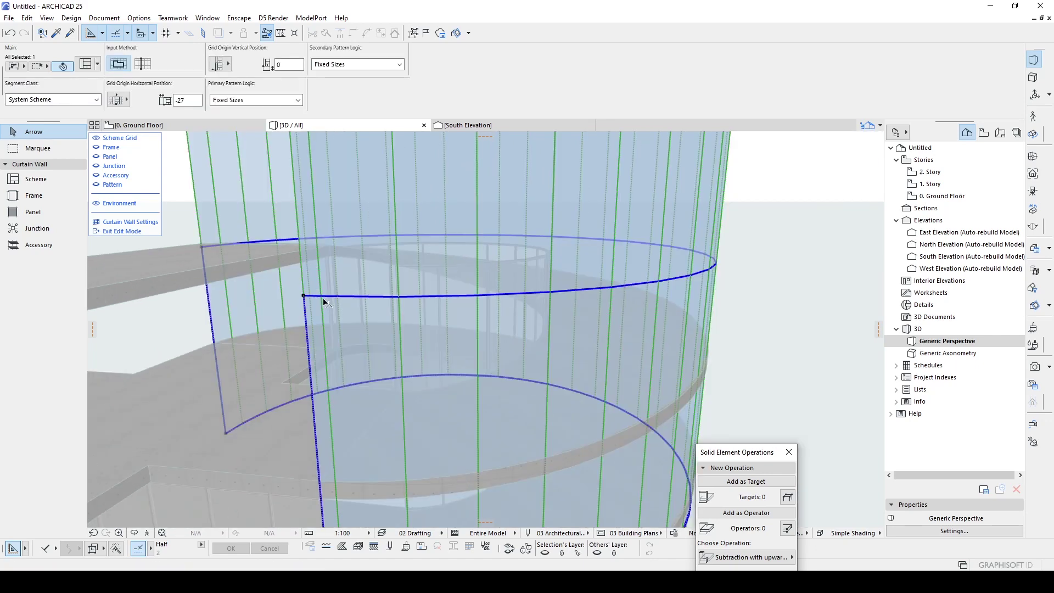
pyautogui.moveTo(320, 306); pyautogui.dragTo(364, 228, button='middle')
pyautogui.click(360, 223)
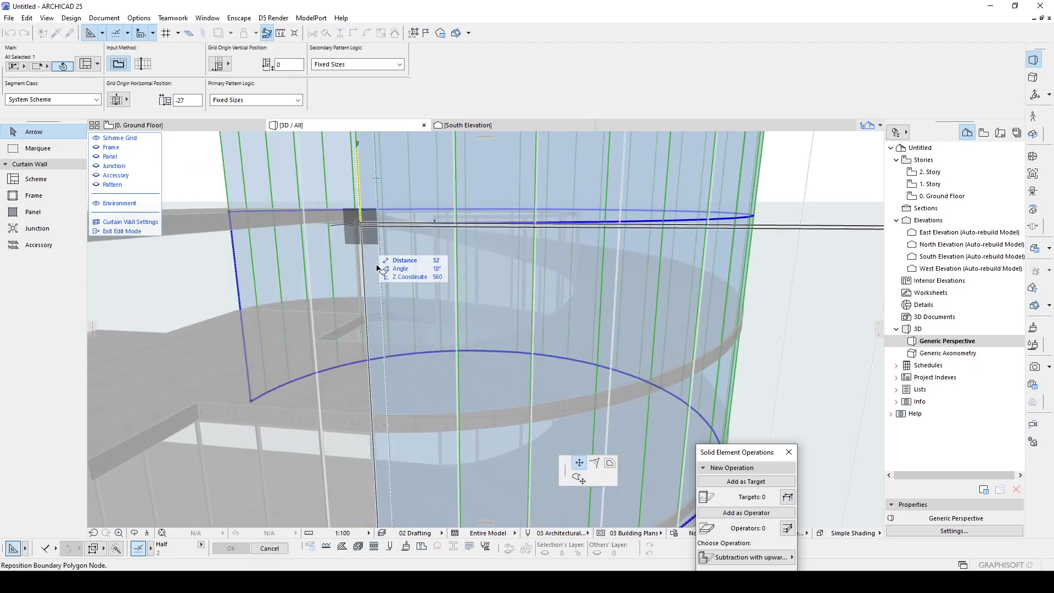
pyautogui.moveTo(412, 294); pyautogui.dragTo(414, 219, button='middle')
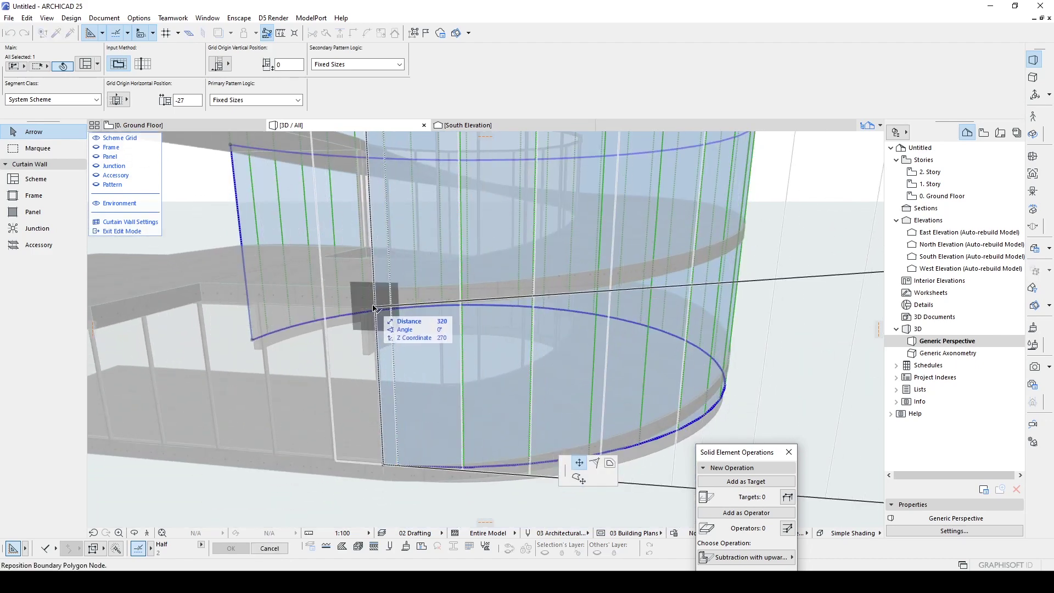
pyautogui.click(374, 306)
pyautogui.scroll(-3, 374, 307)
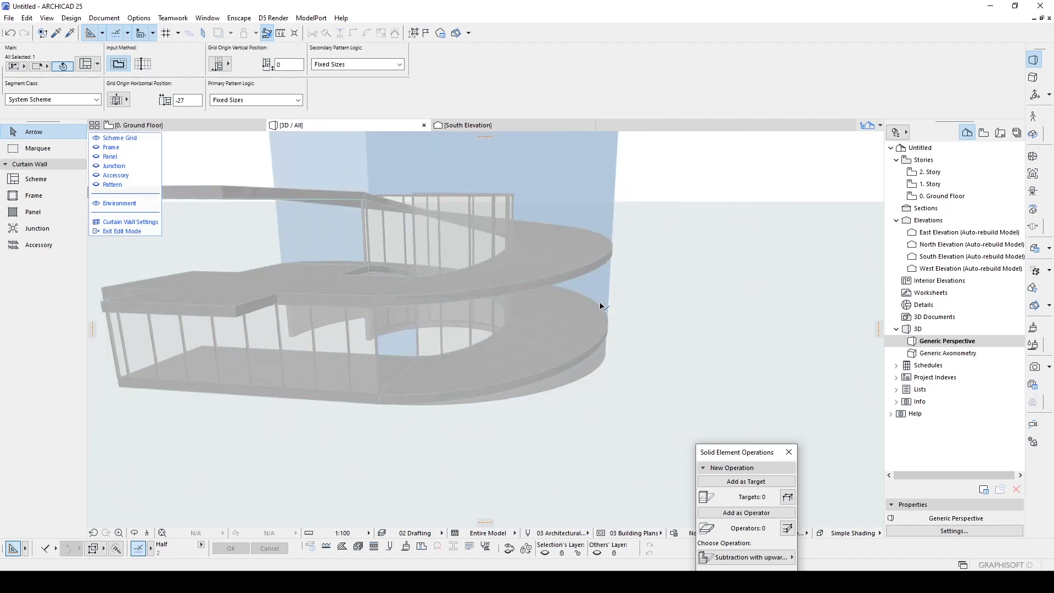
# Step: Lower the outer curved curtain wall's other top corner to the upper slab's underside and finish editing the wall
pyautogui.keyDown('shift'); pyautogui.moveTo(669, 303); pyautogui.dragTo(581, 270, button='middle'); pyautogui.keyUp('shift')
pyautogui.click(582, 270)
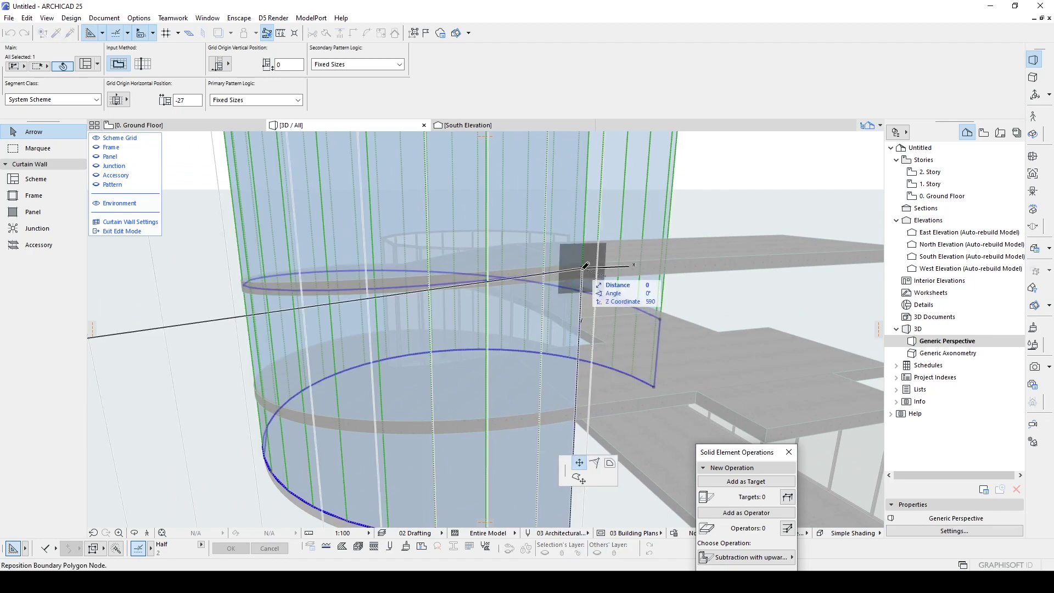
pyautogui.click(583, 271)
pyautogui.keyDown('shift'); pyautogui.moveTo(583, 271); pyautogui.dragTo(300, 260, button='middle'); pyautogui.keyUp('shift')
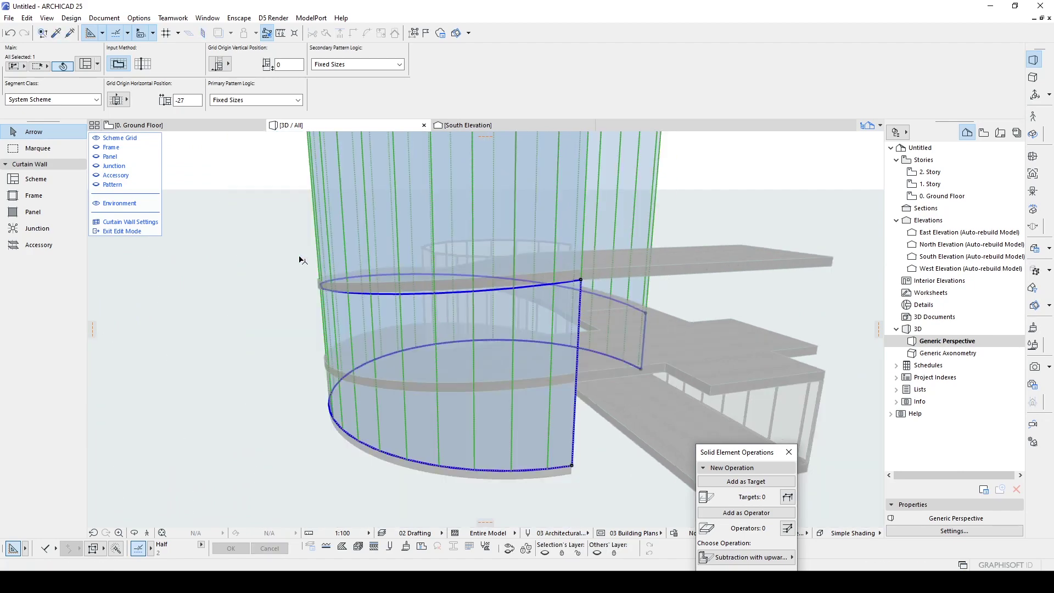
pyautogui.click(120, 231)
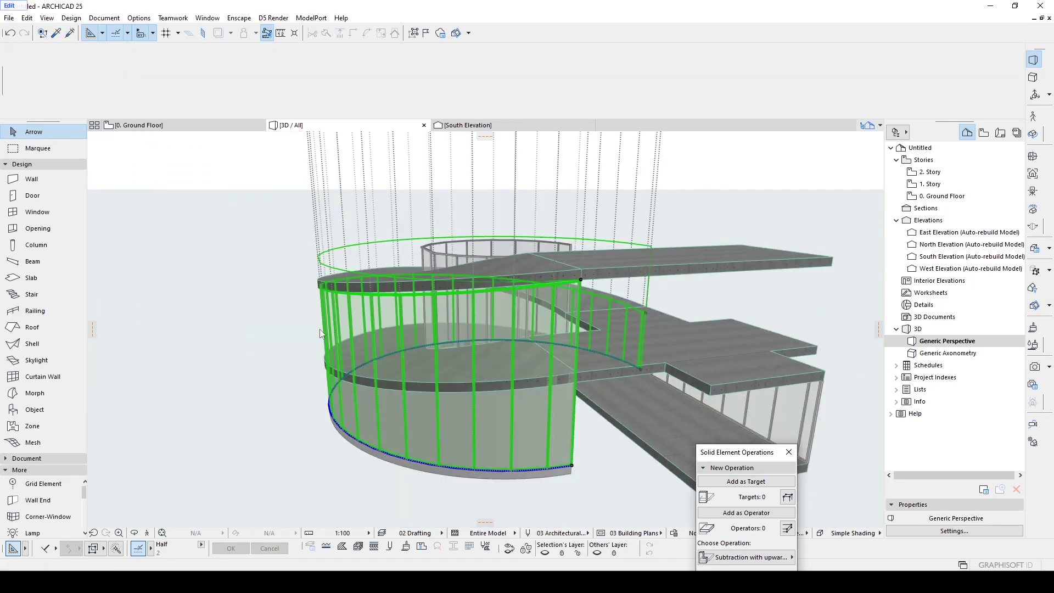
pyautogui.click(248, 330)
pyautogui.click(289, 335)
# Step: Edit the inner curved curtain wall and lower its top corner at the ramp's low end to the slab's underside
pyautogui.keyDown('shift'); pyautogui.moveTo(289, 335); pyautogui.dragTo(503, 336, button='middle'); pyautogui.keyUp('shift')
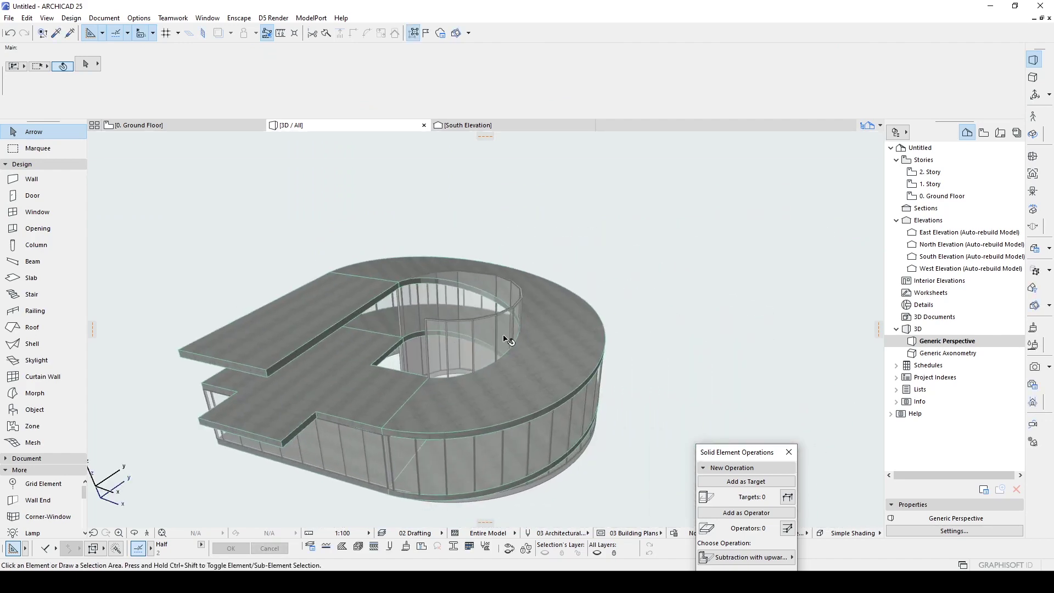
pyautogui.scroll(3, 510, 279)
pyautogui.click(512, 275)
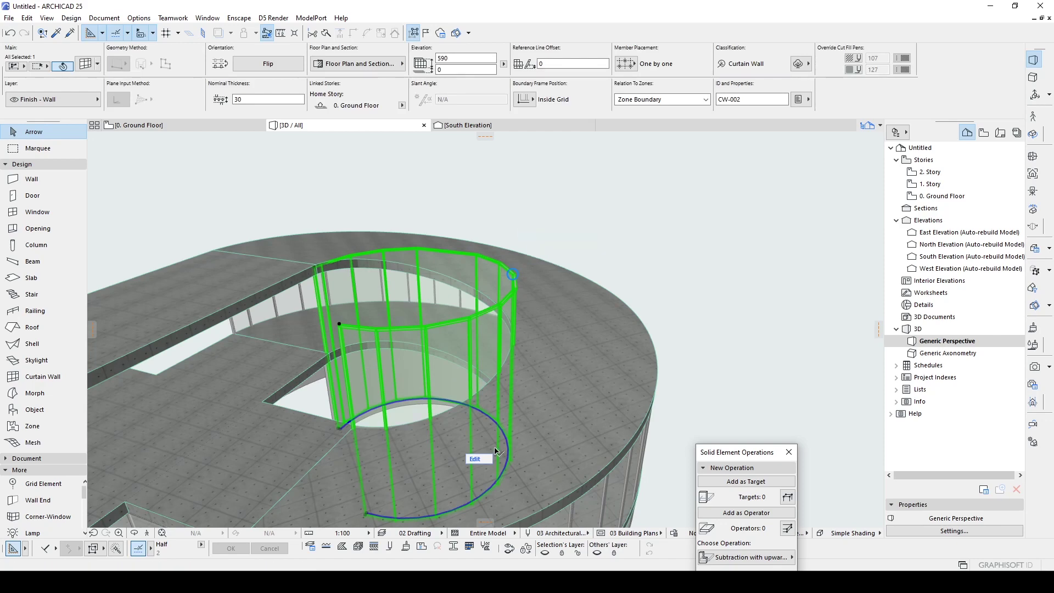
pyautogui.click(483, 459)
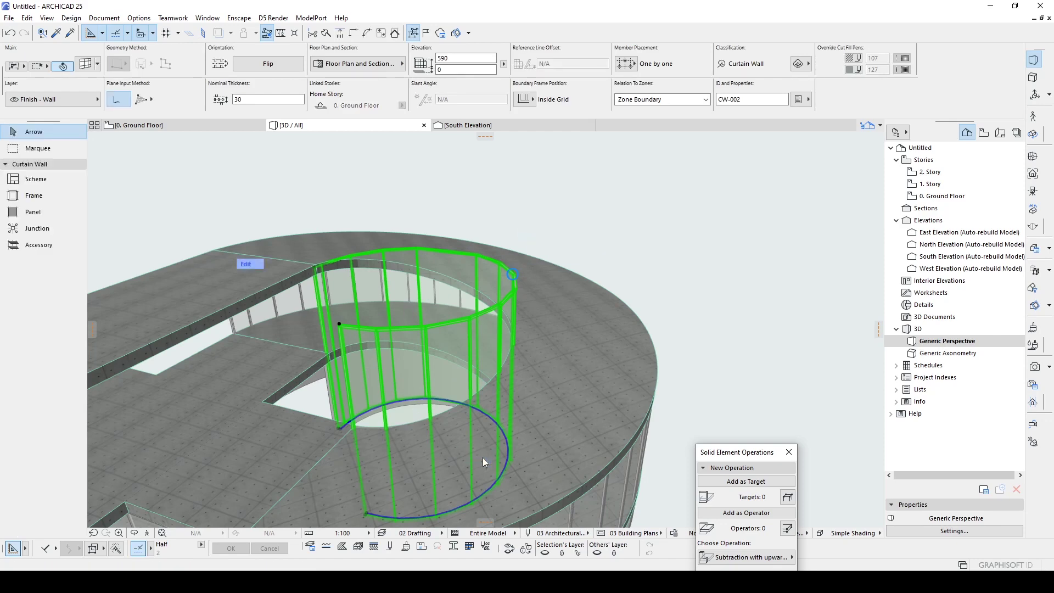
pyautogui.keyDown('shift'); pyautogui.moveTo(329, 264); pyautogui.dragTo(455, 273, button='middle'); pyautogui.keyUp('shift')
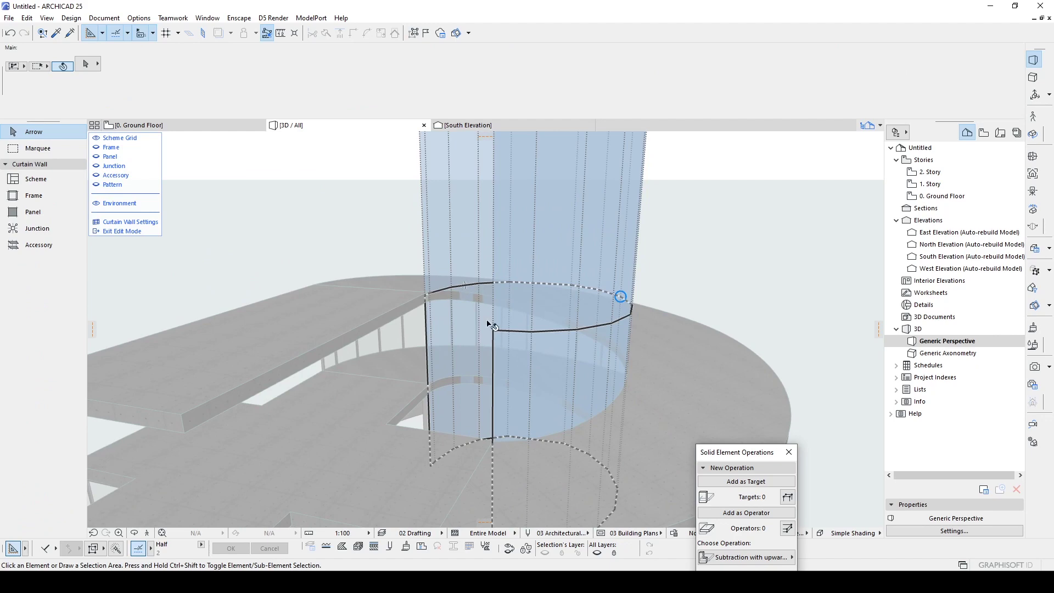
pyautogui.click(493, 331)
pyautogui.click(493, 331)
pyautogui.keyDown('shift'); pyautogui.moveTo(470, 361); pyautogui.dragTo(607, 278, button='middle'); pyautogui.keyUp('shift')
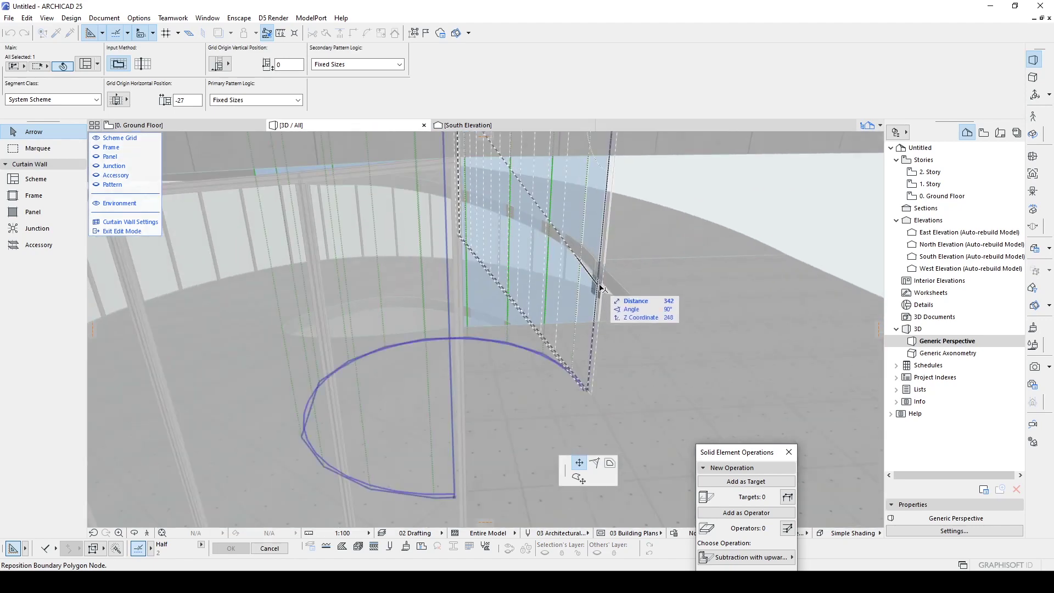
pyautogui.click(599, 283)
# Step: Lower the inner curtain wall's top corner at the ramp's high end to the upper slab's underside
pyautogui.keyDown('shift'); pyautogui.moveTo(621, 278); pyautogui.dragTo(424, 257, button='middle'); pyautogui.keyUp('shift')
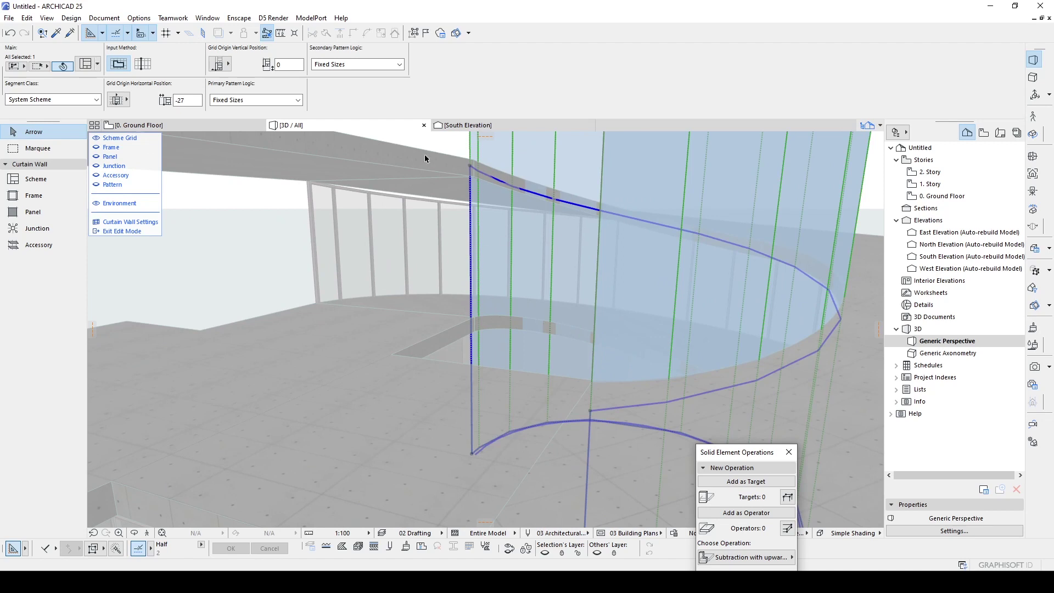
pyautogui.keyDown('shift'); pyautogui.moveTo(425, 158); pyautogui.dragTo(482, 166, button='middle'); pyautogui.keyUp('shift')
pyautogui.click(486, 170)
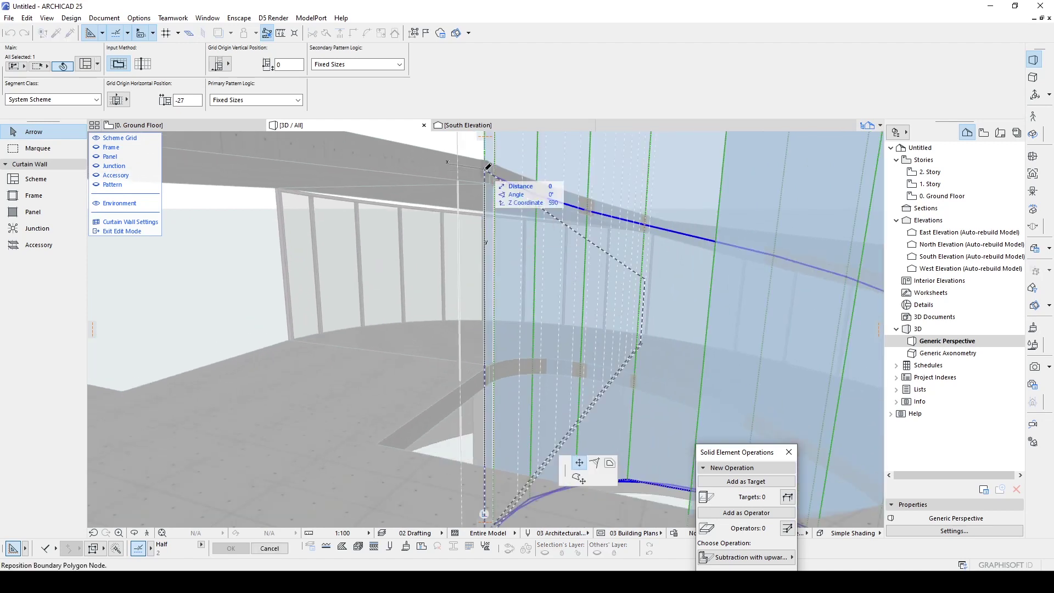
pyautogui.click(485, 186)
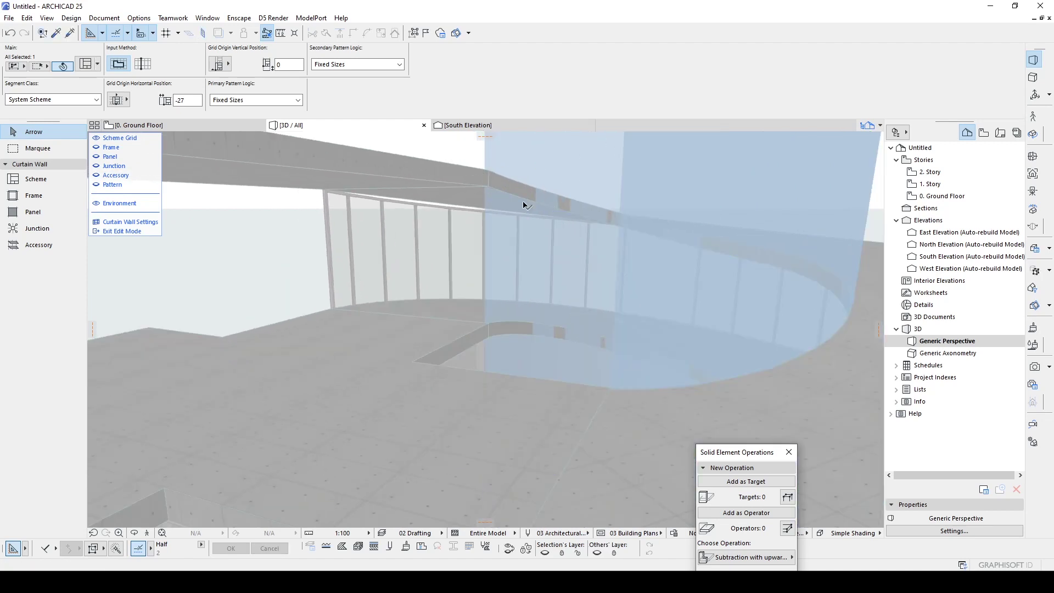
# Step: Insert a new boundary node in the inner curtain wall's top edge and place it on the ramp slab's inner edge
pyautogui.keyDown('shift'); pyautogui.moveTo(522, 205); pyautogui.dragTo(631, 247, button='middle'); pyautogui.keyUp('shift')
pyautogui.keyDown('shift'); pyautogui.moveTo(400, 266); pyautogui.dragTo(660, 309, button='middle'); pyautogui.keyUp('shift')
pyautogui.scroll(6, 536, 325)
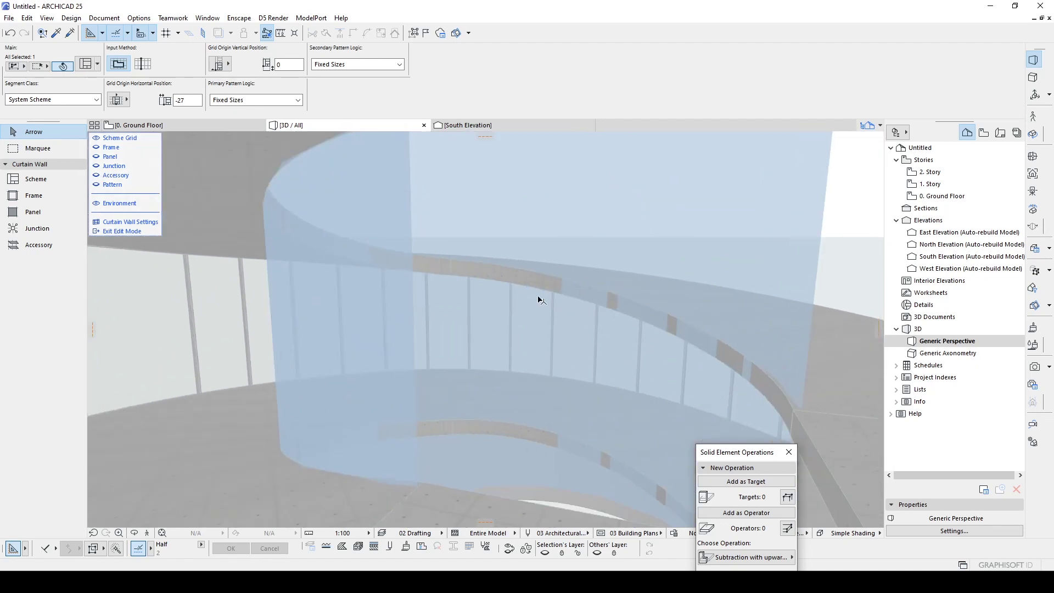
pyautogui.click(552, 294)
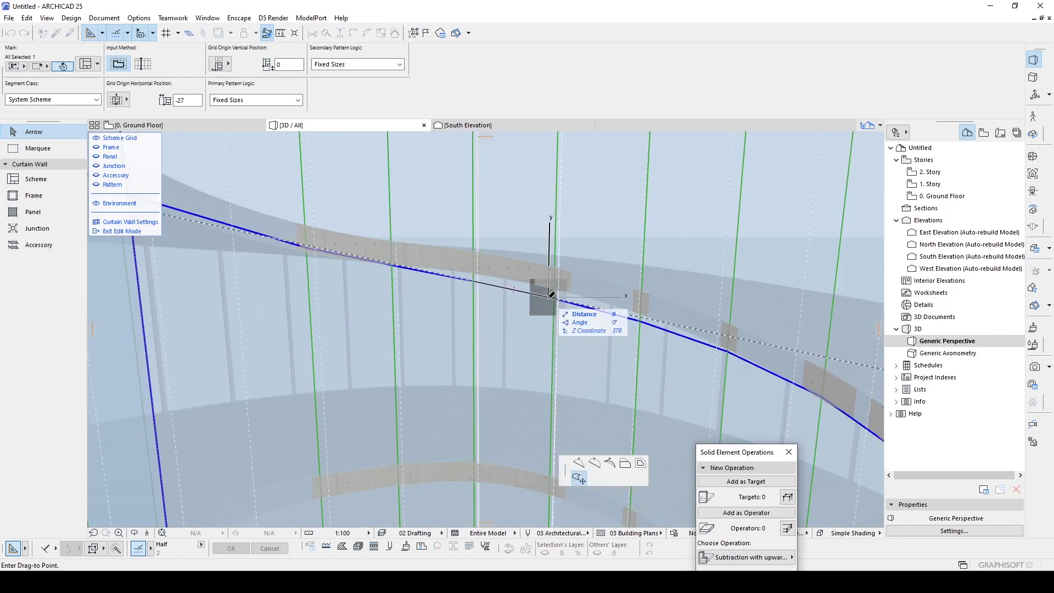
pyautogui.click(579, 466)
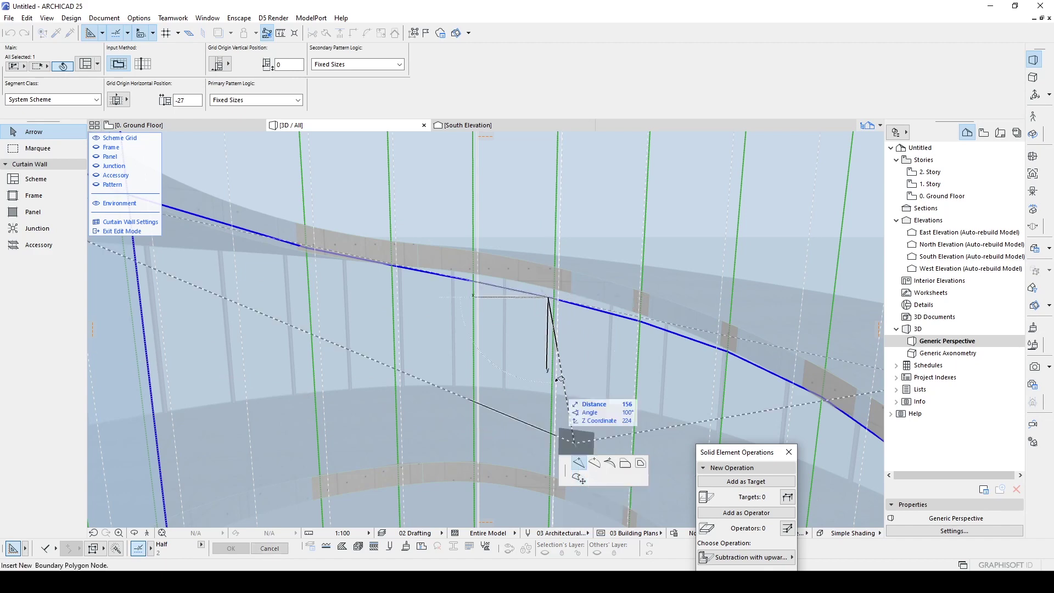
pyautogui.click(559, 286)
# Step: Raise the outer curved curtain wall's bottom corner to the ramp slab above the solid wall and finish editing it
pyautogui.scroll(-6, 527, 301)
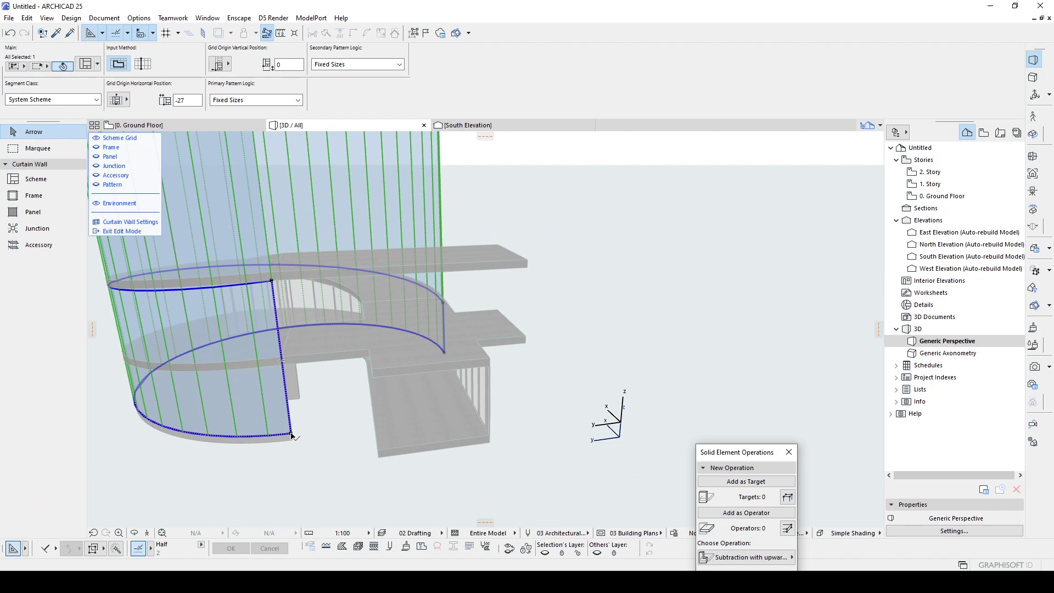
pyautogui.click(292, 433)
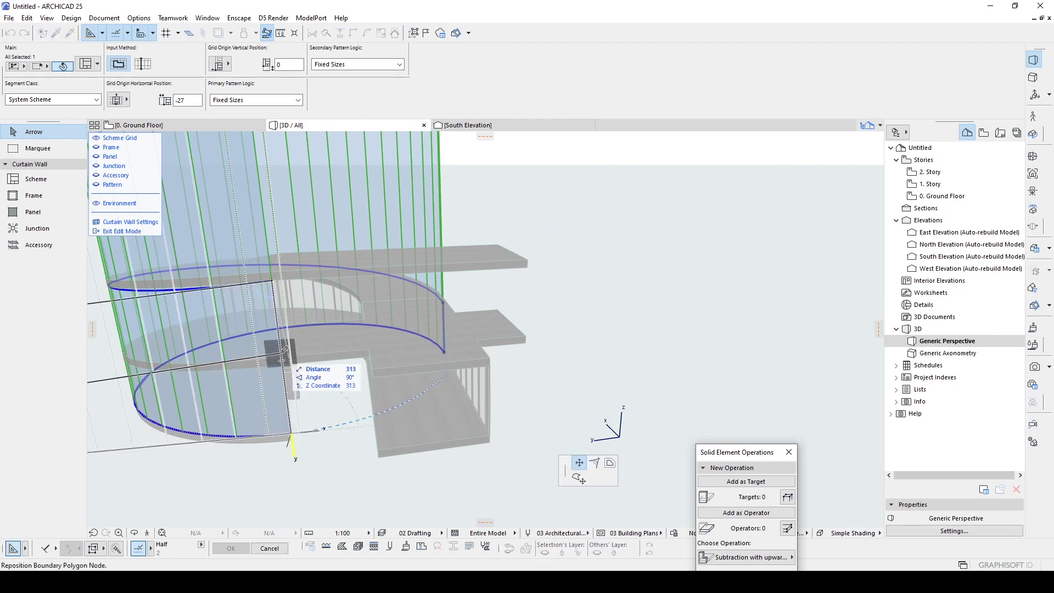
pyautogui.click(281, 357)
pyautogui.keyDown('shift'); pyautogui.moveTo(235, 379); pyautogui.dragTo(338, 386, button='middle'); pyautogui.keyUp('shift')
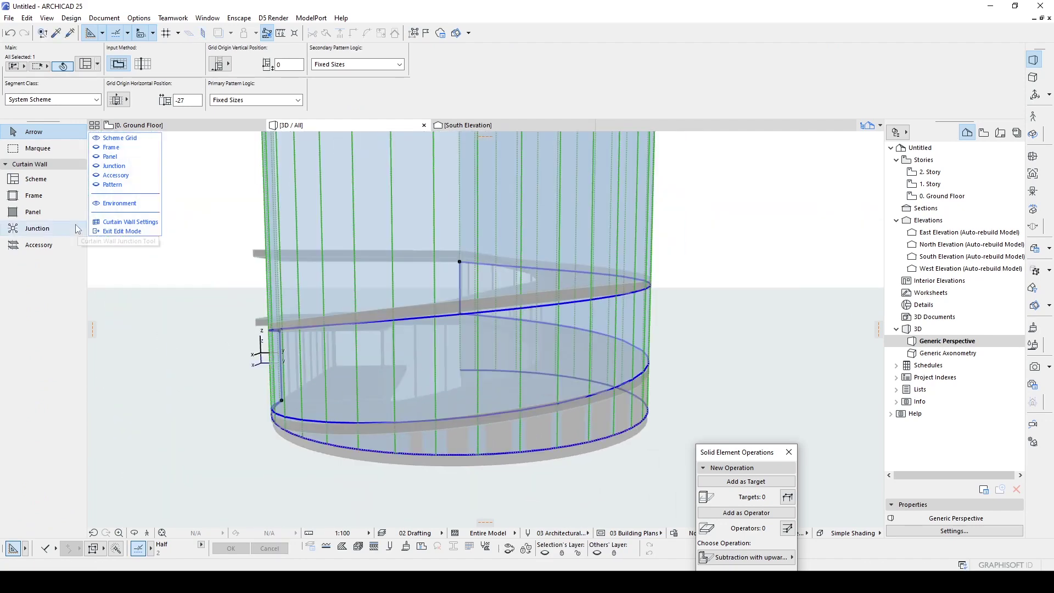
pyautogui.click(116, 232)
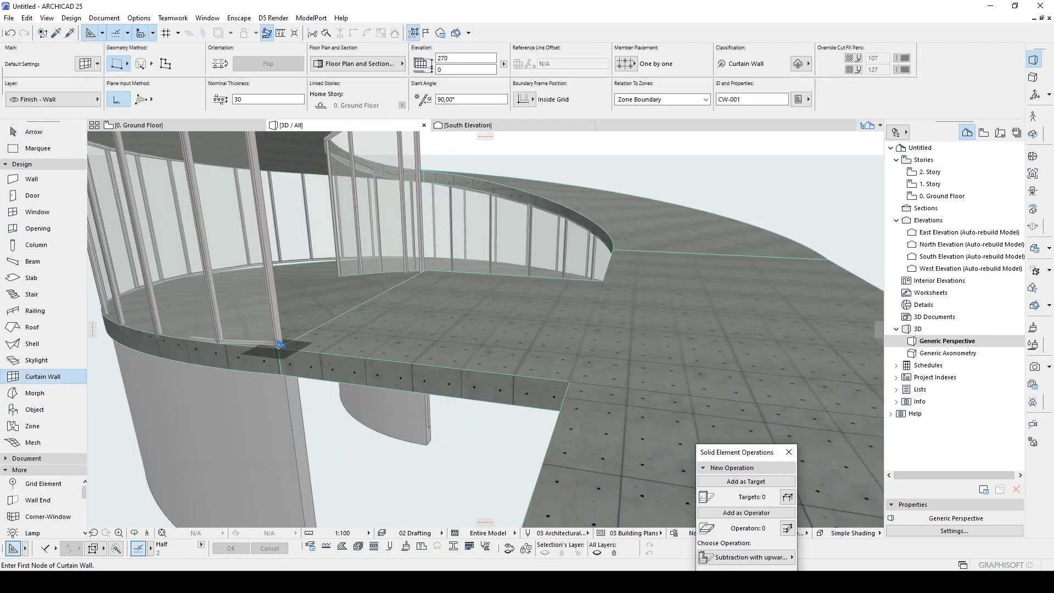
# Step: Draw a 270-high curtain wall along the straight outer edge of the middle slab, beneath the top slab
pyautogui.click(278, 344)
pyautogui.scroll(-3, 483, 351)
pyautogui.keyDown('shift'); pyautogui.moveTo(628, 379); pyautogui.dragTo(335, 362, button='middle'); pyautogui.keyUp('shift')
pyautogui.click(556, 387)
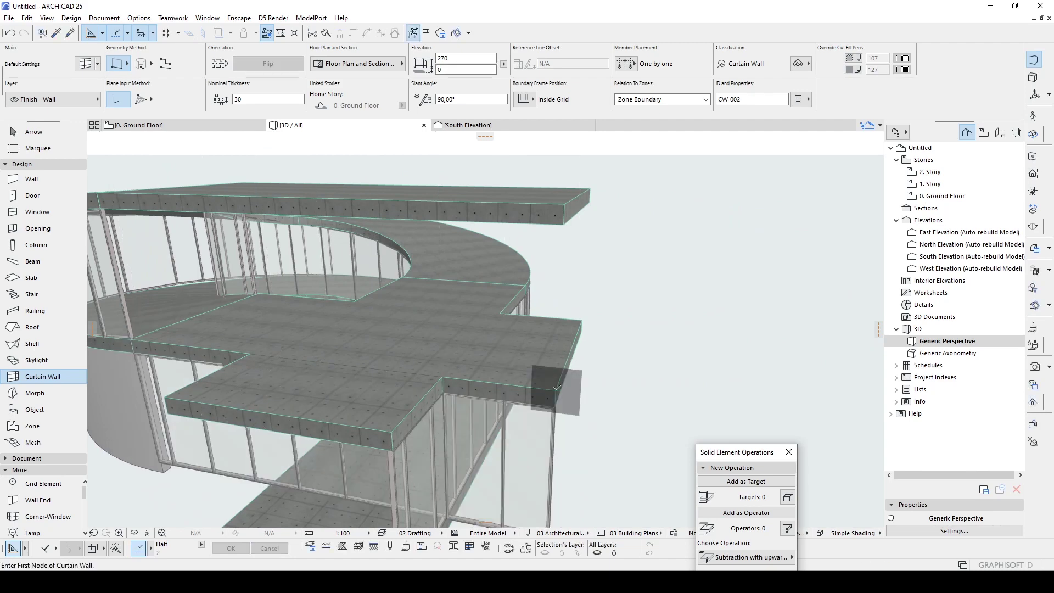
pyautogui.keyDown('shift'); pyautogui.click(552, 407); pyautogui.keyUp('shift')
# Step: Mirror a copy of the upper straight curtain wall to the slab's opposite edge about the midpoint of its end
pyautogui.hotkey('ctrl', 'alt', 'm')
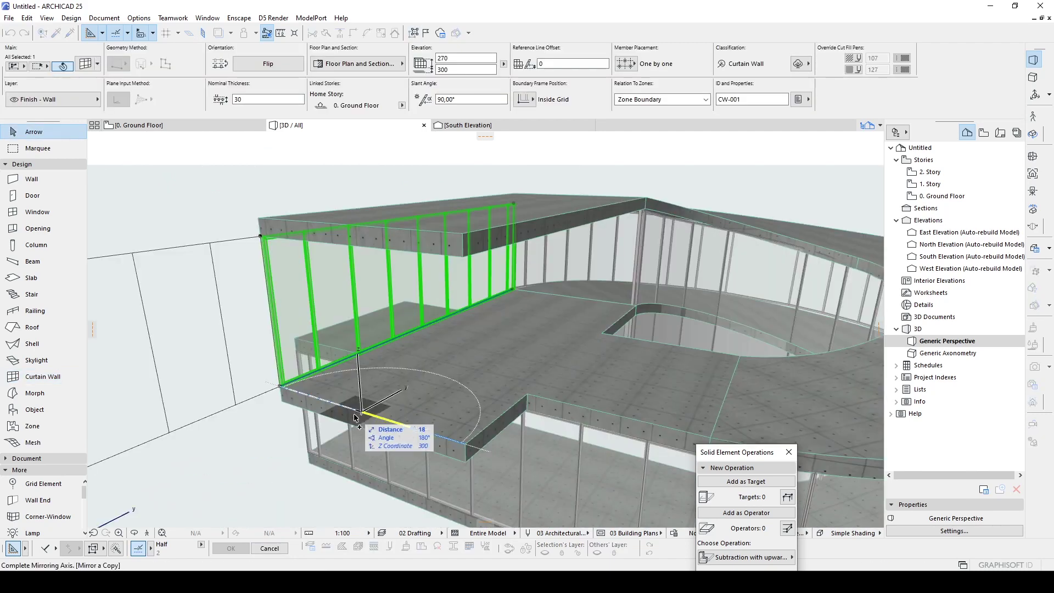
pyautogui.click(361, 410)
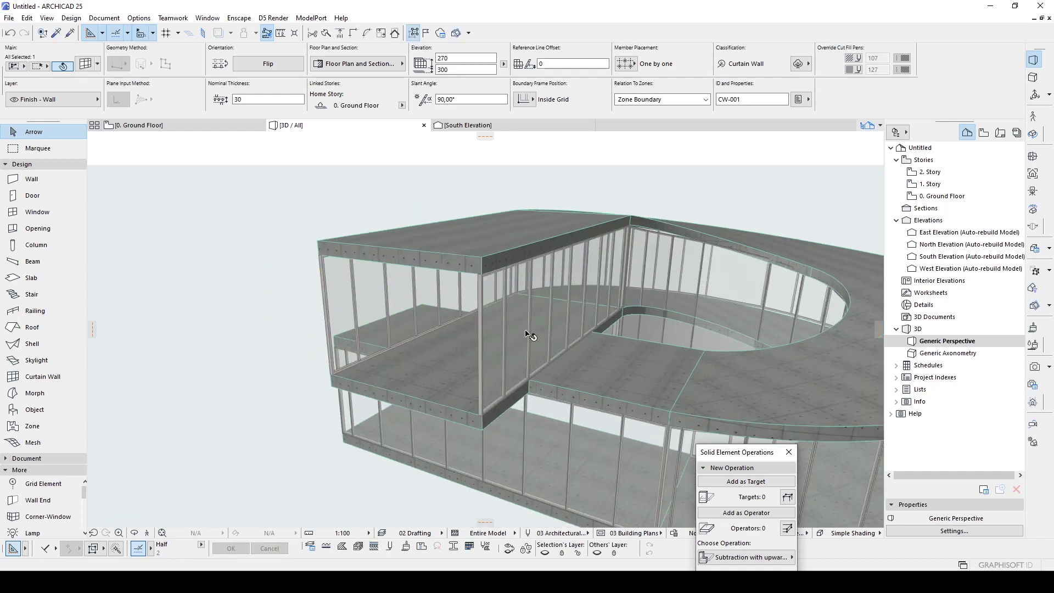
# Step: Draw a structural wall, 20 thick and 300 high, from the free bottom end of the curved solid wall
pyautogui.click(529, 347)
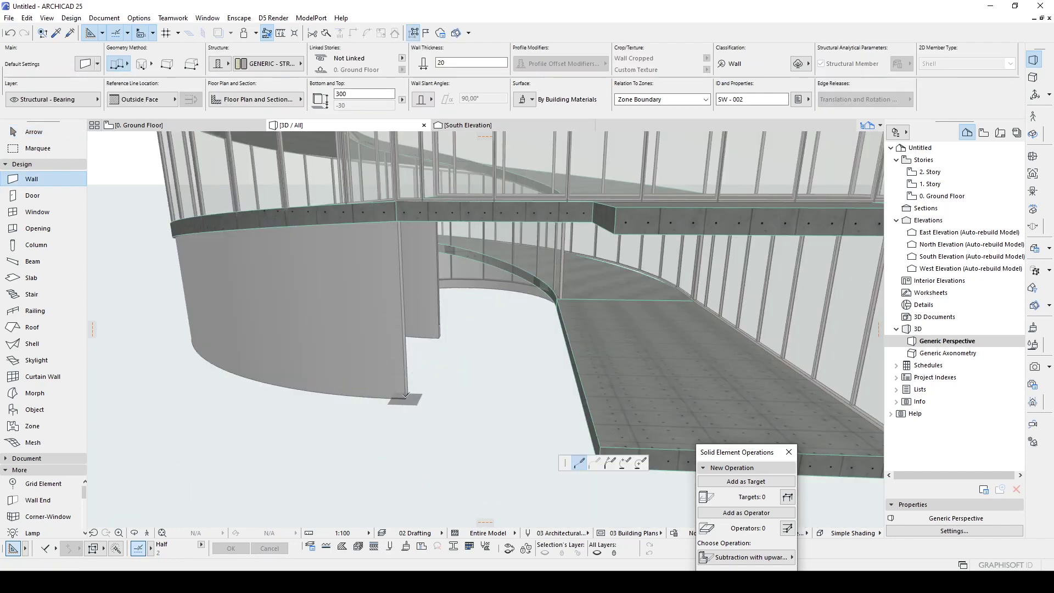
pyautogui.click(405, 395)
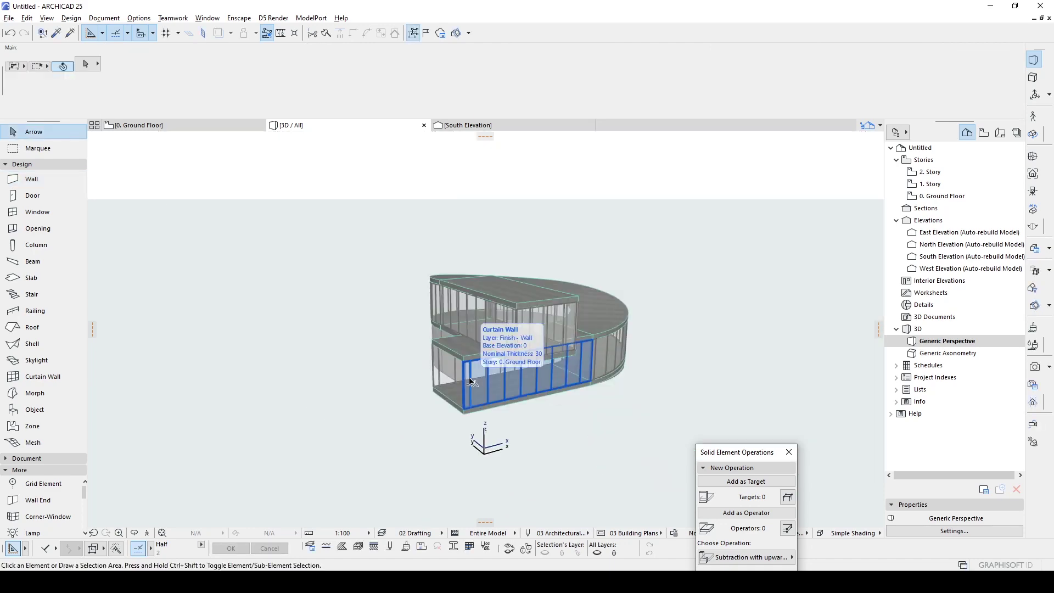
# Step: Draw a 270-high curtain wall across the open straight end of the ground-floor slab, from corner to corner
pyautogui.hotkey('shift', 'F3')
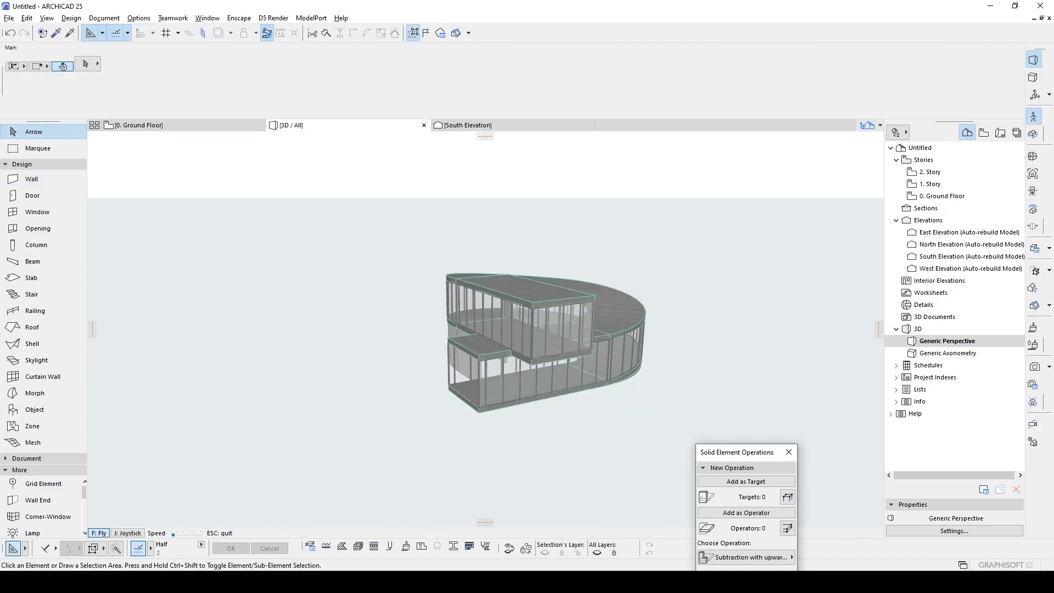
pyautogui.press('w')
pyautogui.press('a')
pyautogui.press('Escape')
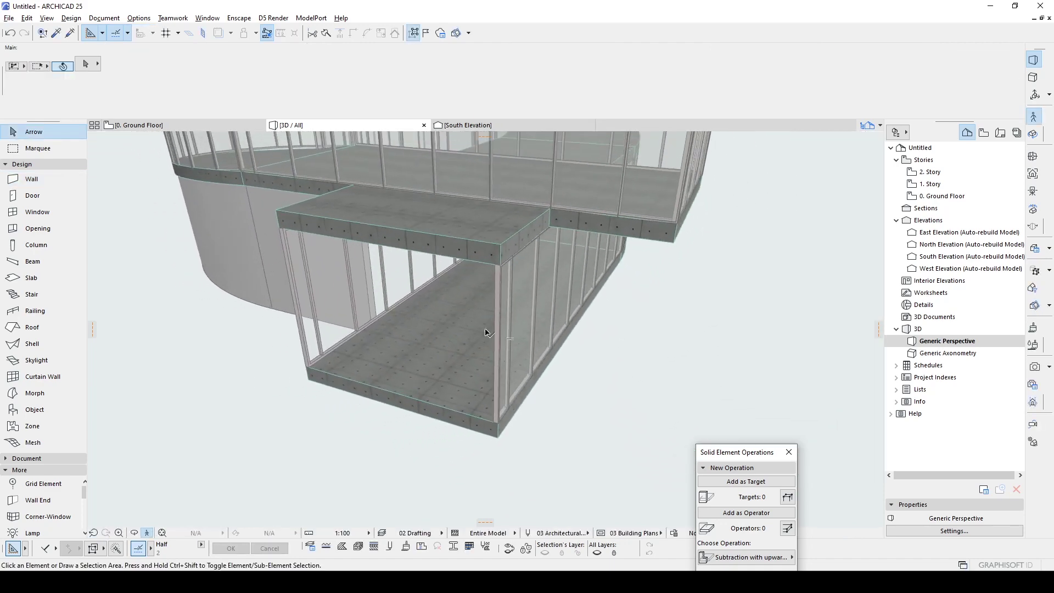
pyautogui.keyDown('alt'); pyautogui.click(516, 313); pyautogui.keyUp('alt')
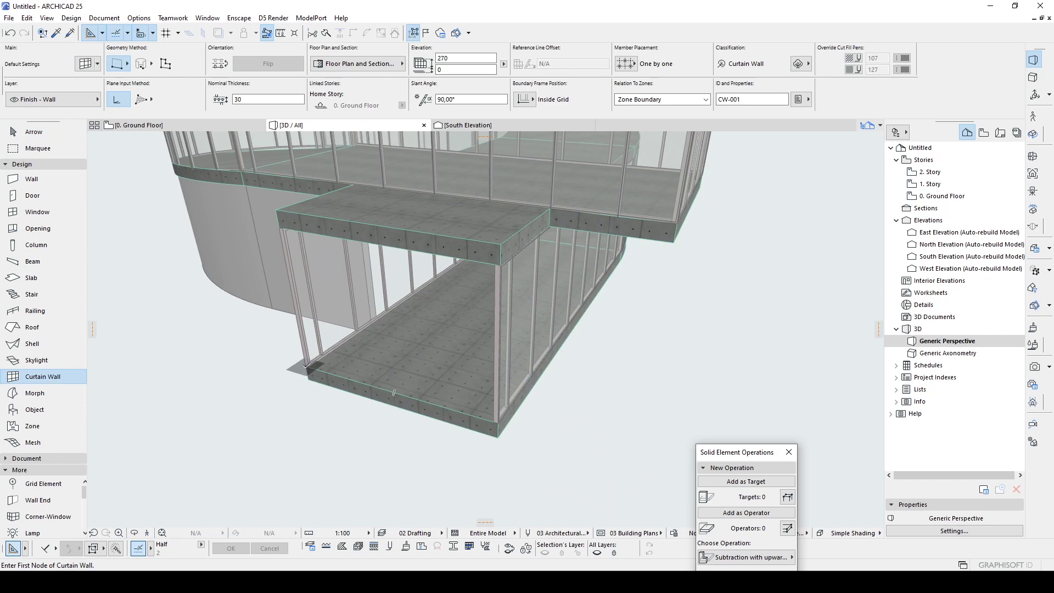
pyautogui.click(306, 366)
pyautogui.click(501, 422)
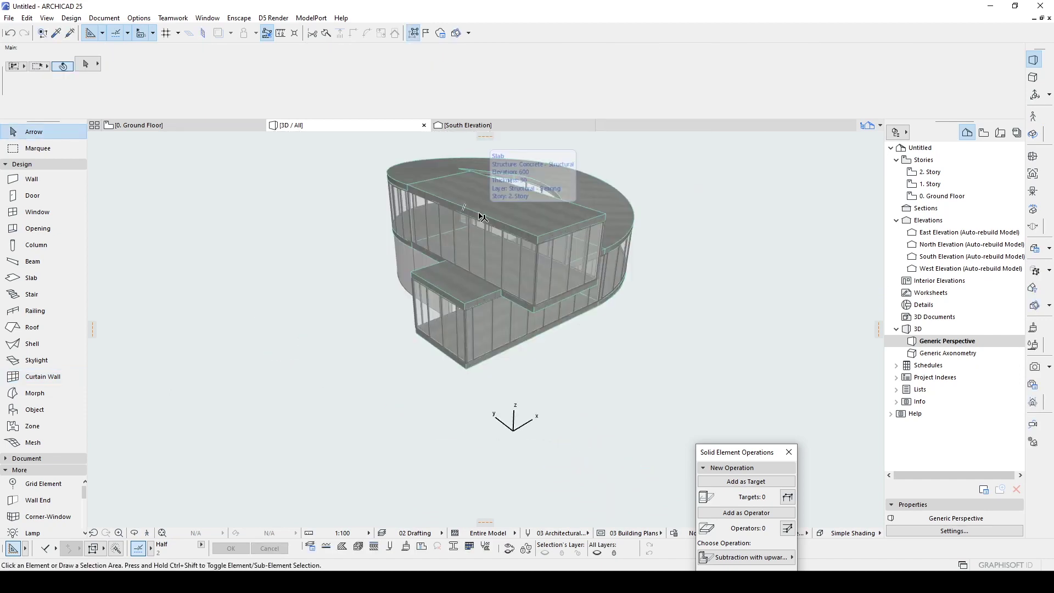
# Step: Draw a railing along the three open edges of the middle slab's exposed terrace end, stopping at the upper curtain wall
pyautogui.click(447, 269)
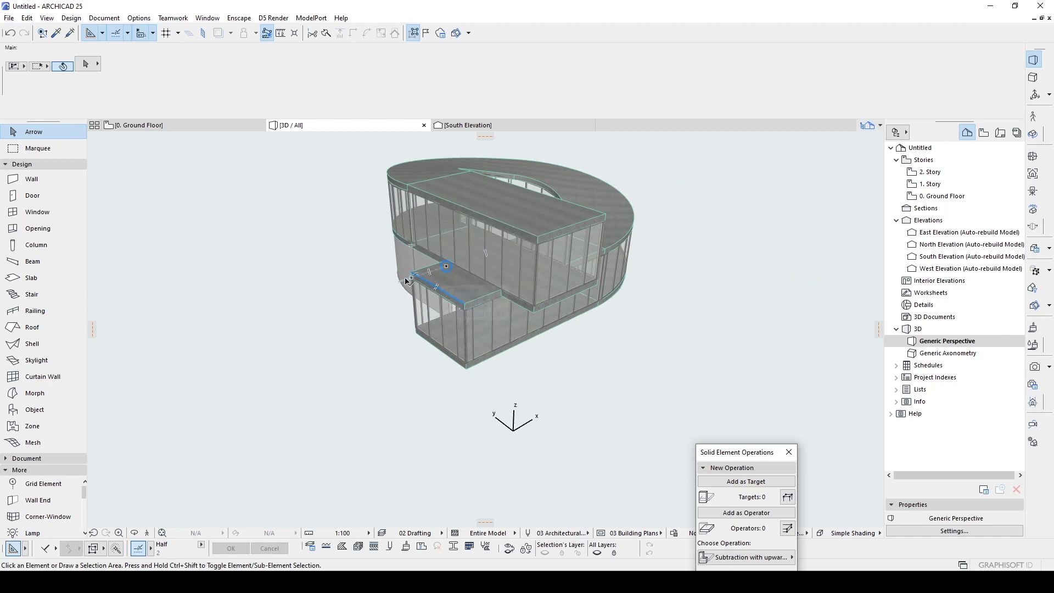
pyautogui.click(27, 312)
pyautogui.scroll(3, 250, 278)
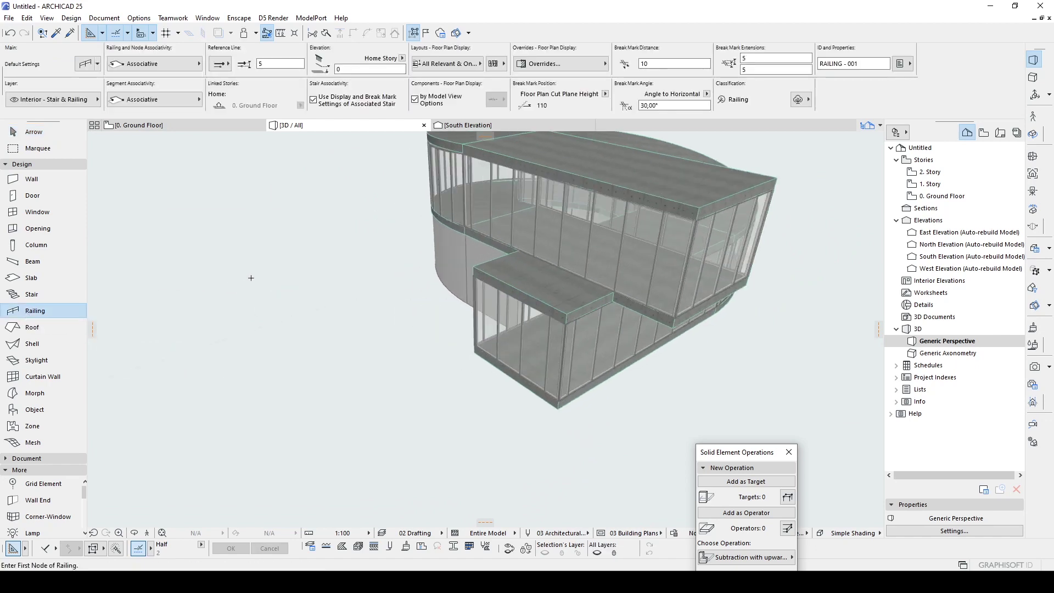
pyautogui.scroll(2, 518, 258)
pyautogui.click(506, 251)
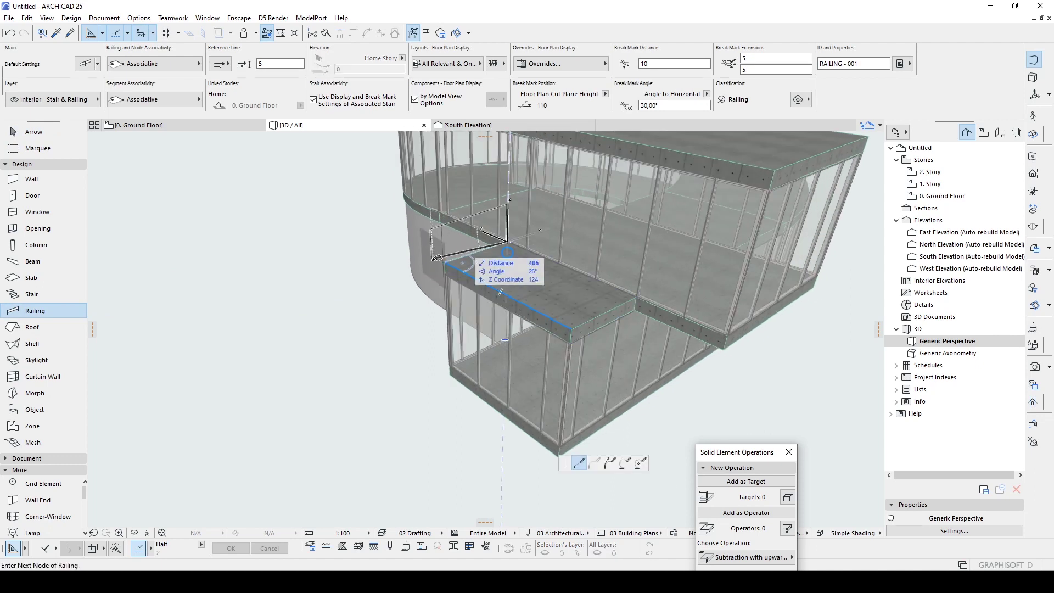
pyautogui.click(444, 262)
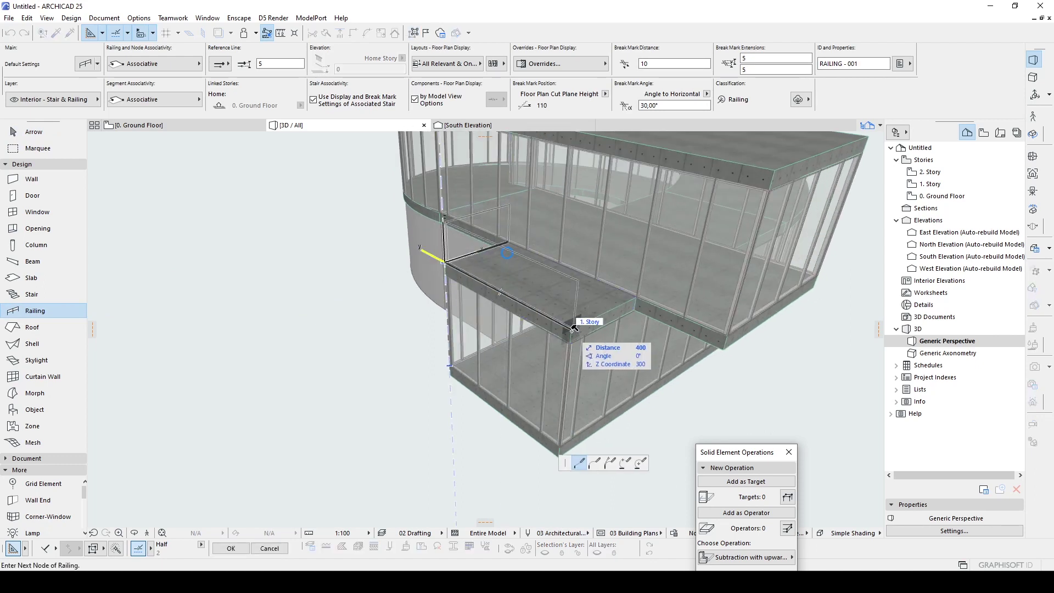
pyautogui.click(576, 326)
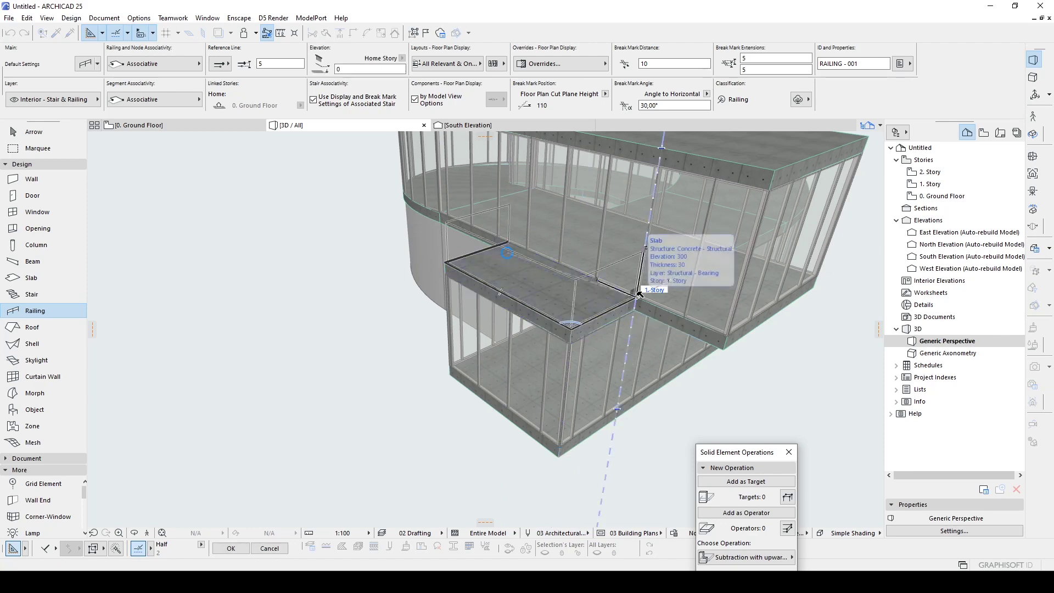
pyautogui.doubleClick(637, 297)
pyautogui.press('Escape')
# Step: Change the terrace railing to the Frameless Glass Railing favorite
pyautogui.click(576, 285)
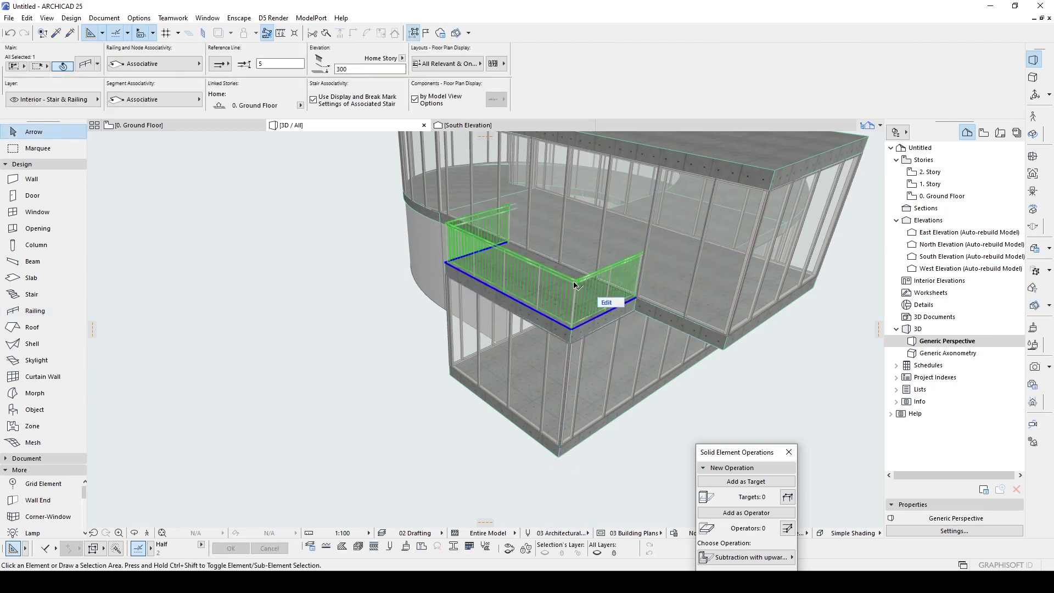
pyautogui.scroll(-2, 200, 144)
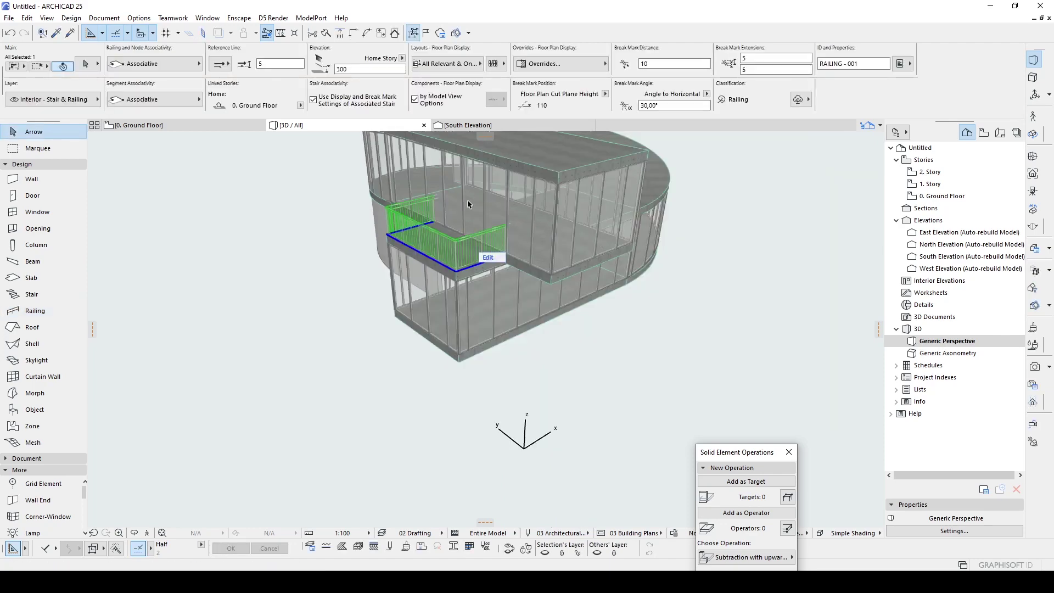
pyautogui.hotkey('ctrl', 't')
pyautogui.click(387, 30)
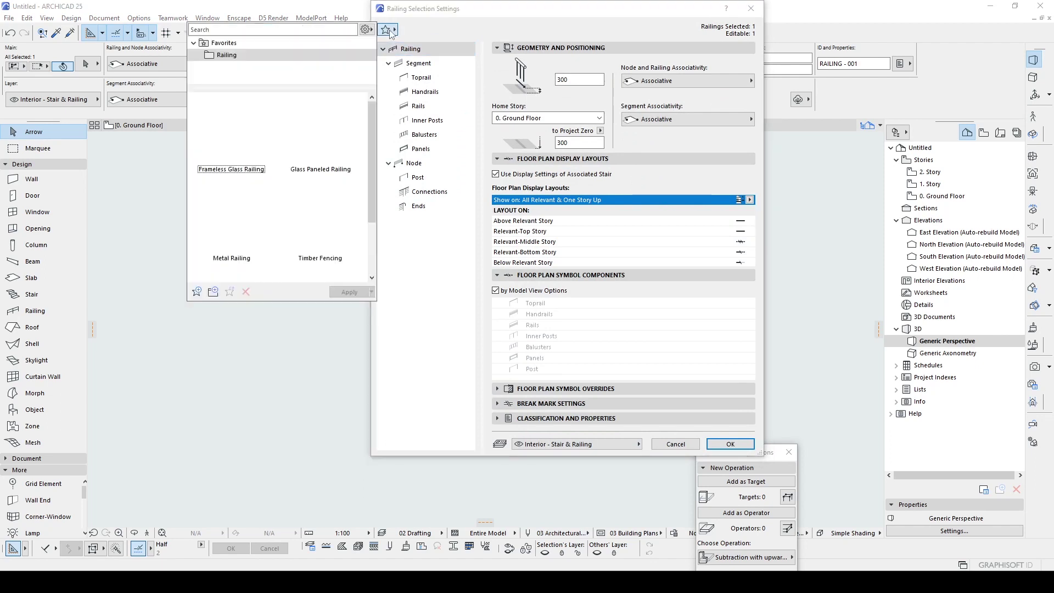
pyautogui.moveTo(372, 124)
pyautogui.mouseDown()
pyautogui.moveTo(375, 202)
pyautogui.moveTo(387, 124)
pyautogui.mouseUp()
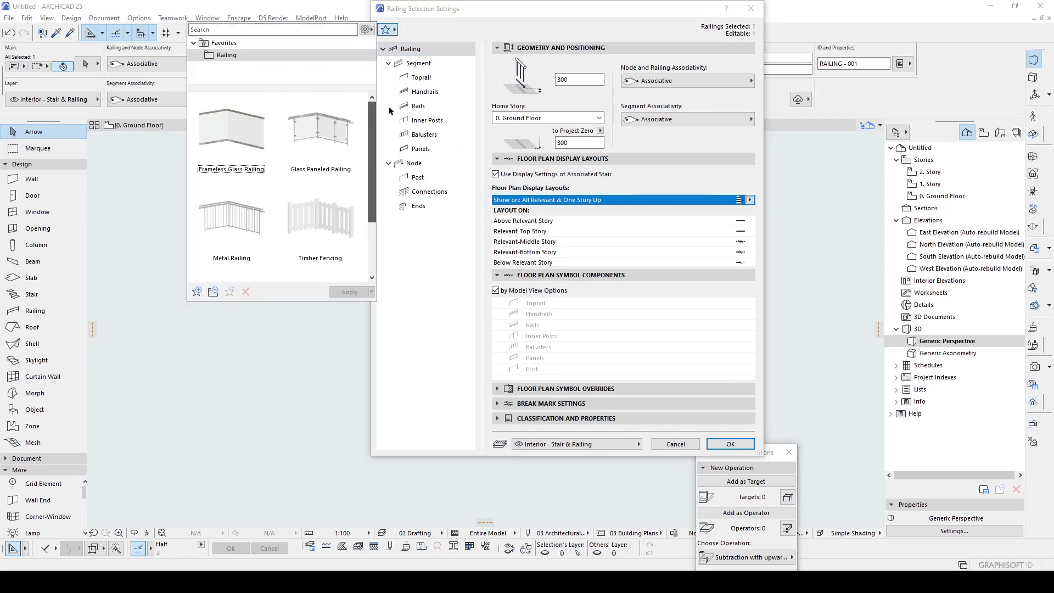
pyautogui.doubleClick(230, 143)
pyautogui.click(725, 449)
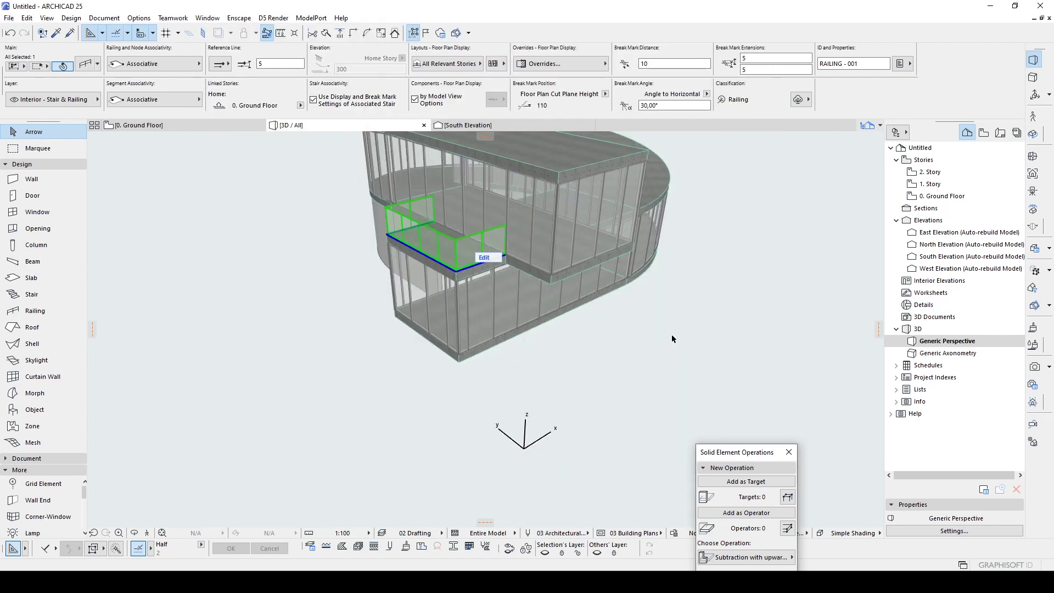
pyautogui.press('Escape')
# Step: Inspect the completed ramp building from all sides in 3D
pyautogui.scroll(-3, 670, 334)
pyautogui.keyDown('shift'); pyautogui.moveTo(670, 334); pyautogui.dragTo(301, 330, button='middle'); pyautogui.keyUp('shift')
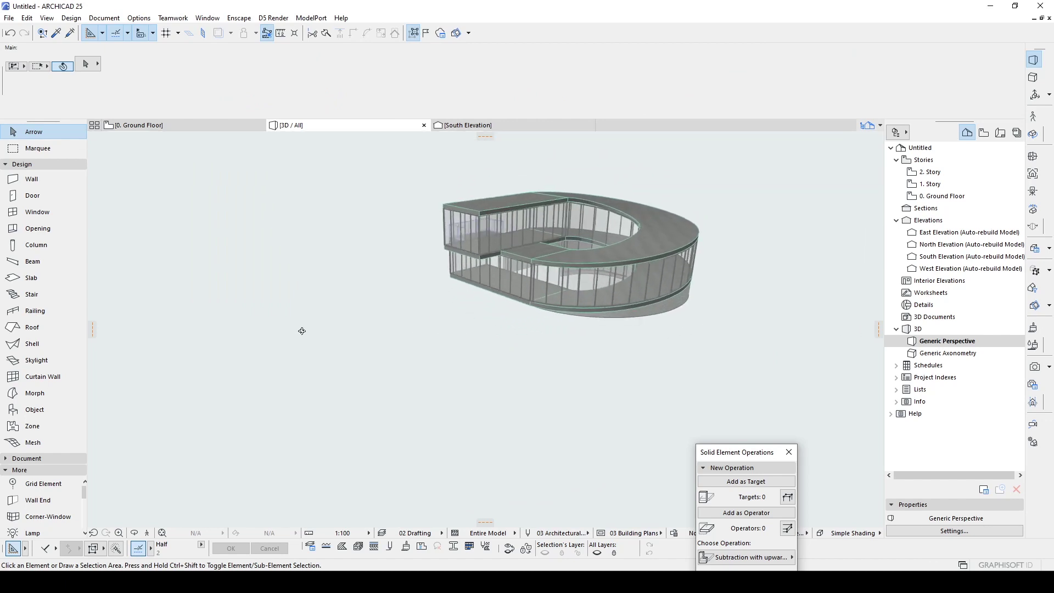
pyautogui.keyDown('shift'); pyautogui.moveTo(784, 285); pyautogui.dragTo(352, 297, button='middle'); pyautogui.keyUp('shift')
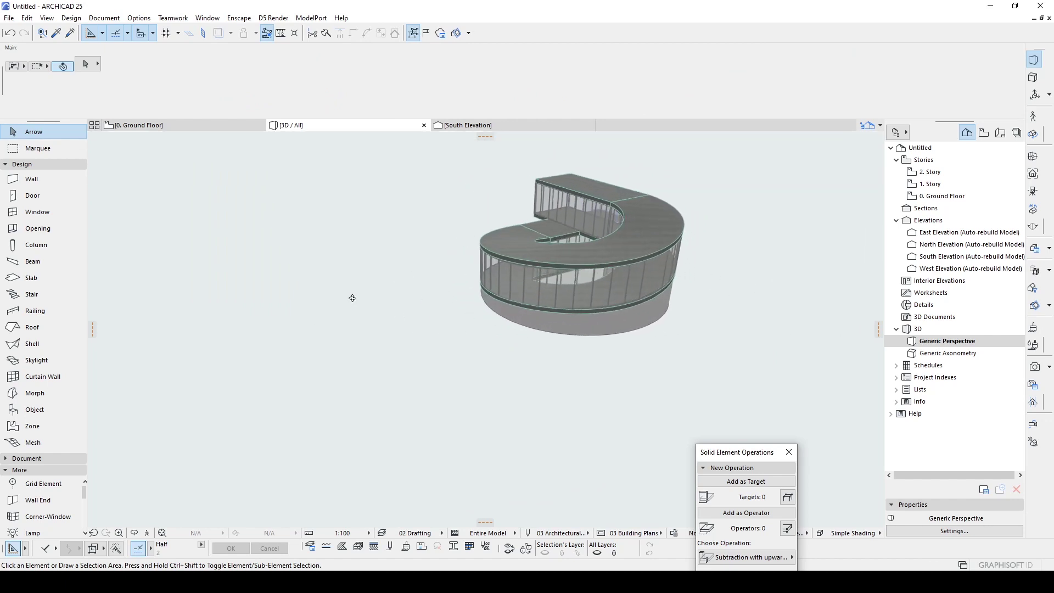
pyautogui.keyDown('shift'); pyautogui.moveTo(649, 277); pyautogui.dragTo(678, 255, button='middle'); pyautogui.keyUp('shift')
pyautogui.keyDown('shift'); pyautogui.moveTo(835, 240); pyautogui.dragTo(710, 288, button='middle'); pyautogui.keyUp('shift')
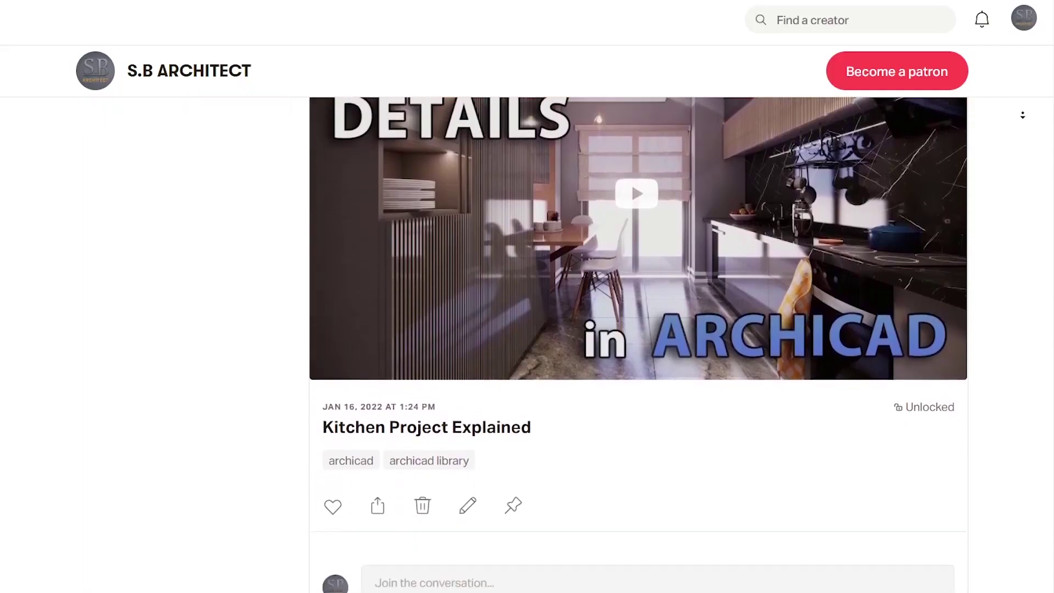
pyautogui.scroll(-15, 638, 345)
pyautogui.scroll(-20, 1019, 141)
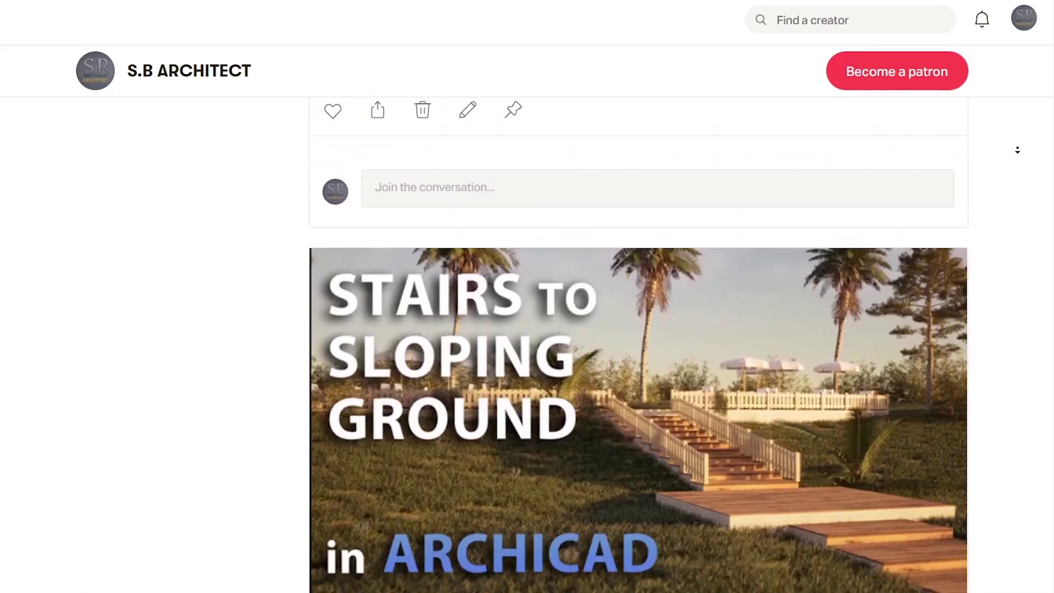
pyautogui.scroll(-20, 1014, 168)
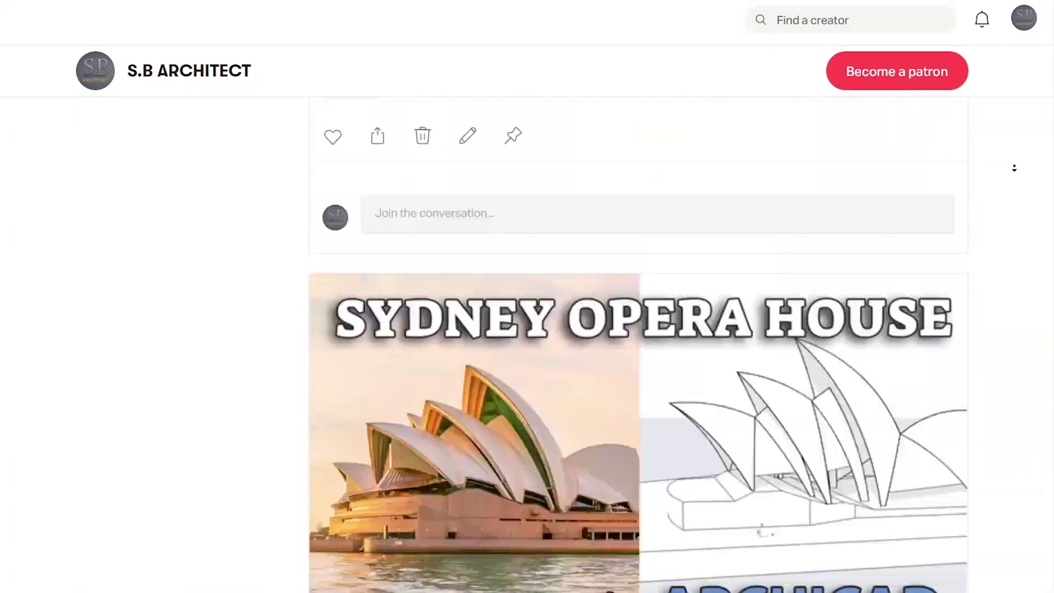